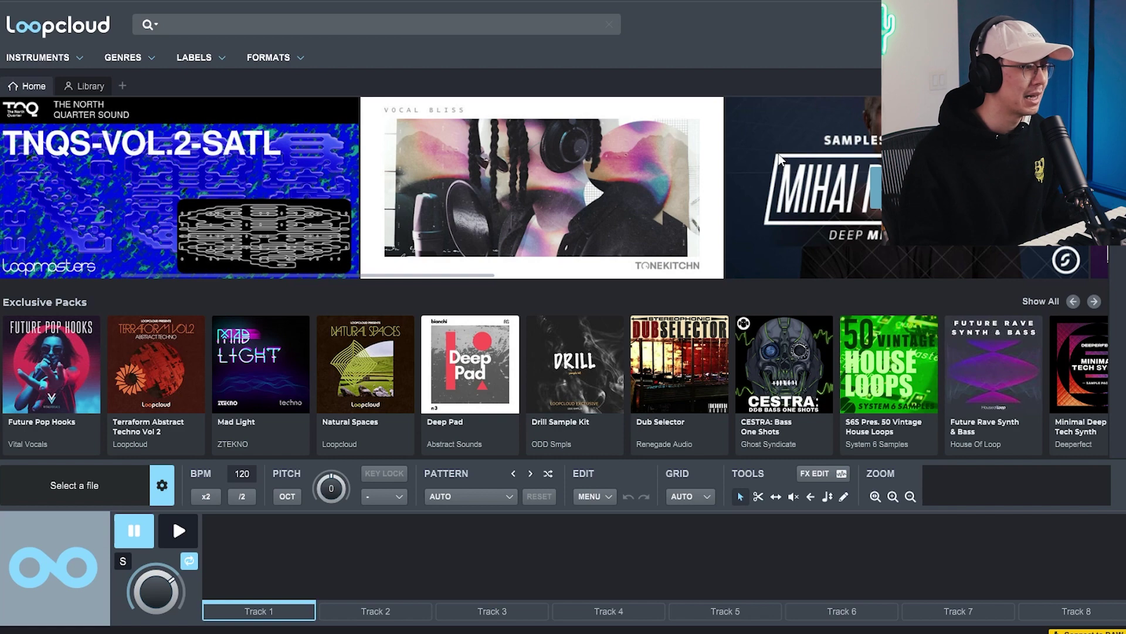
Step: Open the Ultimate Jungle Starter Pack from the Curated Collections on the Loopcloud home page
{"action": "scroll", "coordinate": [779, 154], "scroll_direction": "down", "scroll_amount": 5}
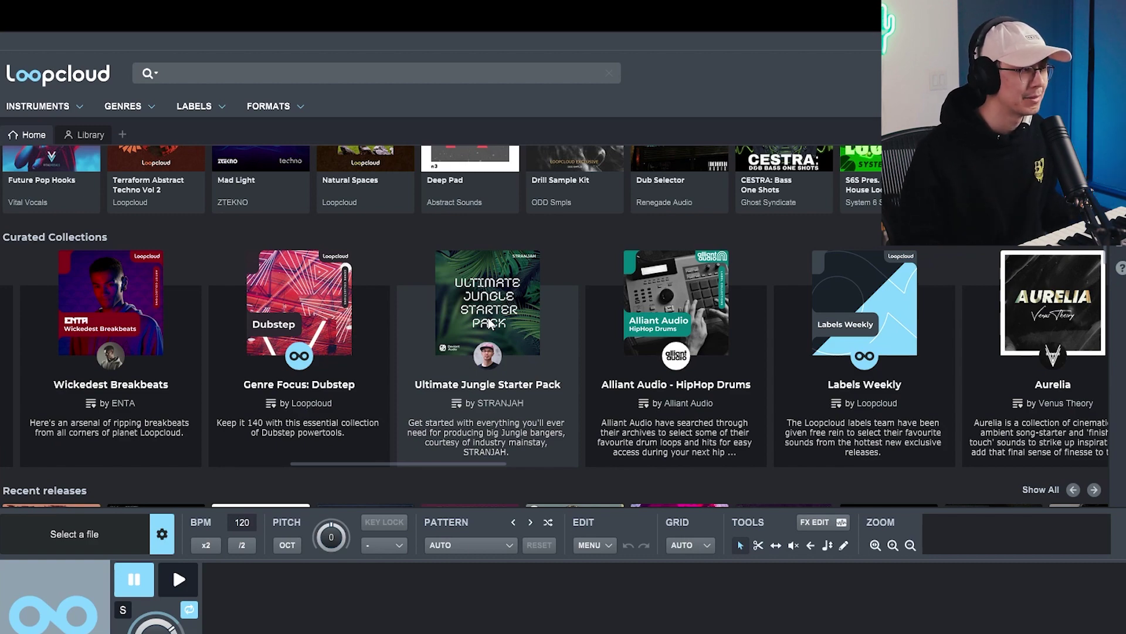
{"action": "left_click_drag", "start_coordinate": [432, 463], "coordinate": [423, 463]}
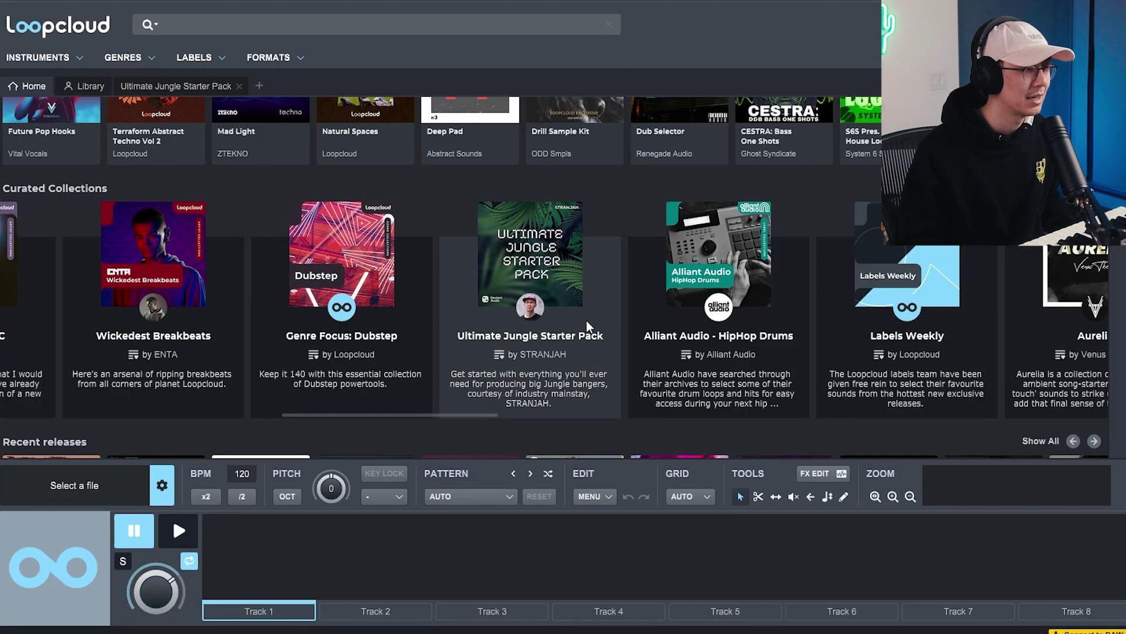
{"action": "left_click", "coordinate": [538, 287]}
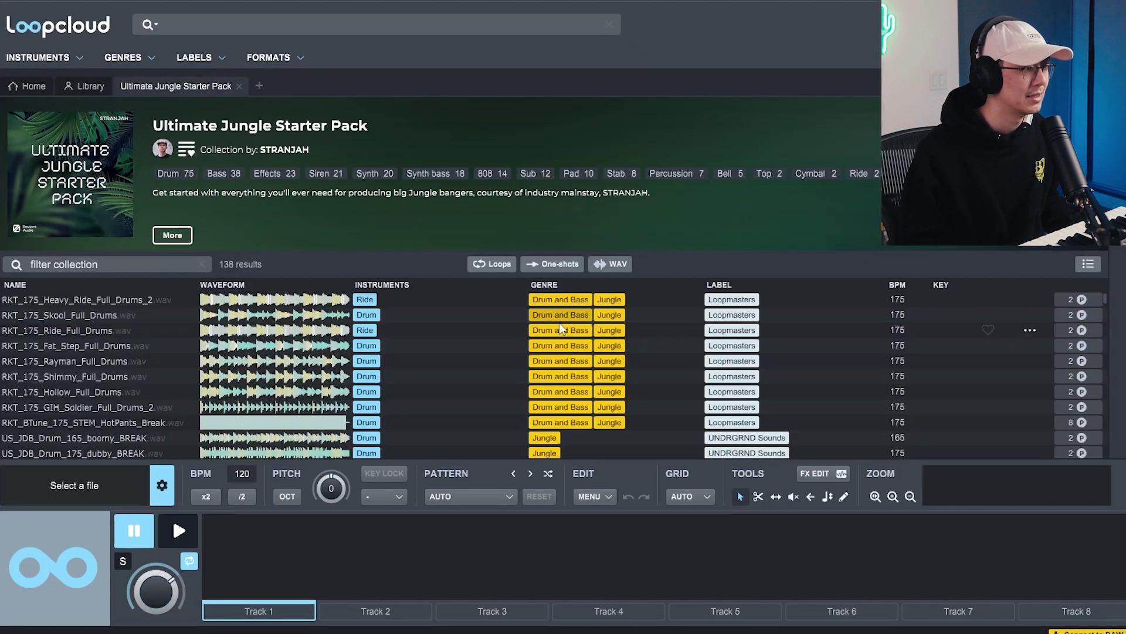
Step: Preview several full drum loops, siren effects and detuned sub bass samples in the Ultimate Jungle Starter Pack
{"action": "left_click", "coordinate": [127, 342]}
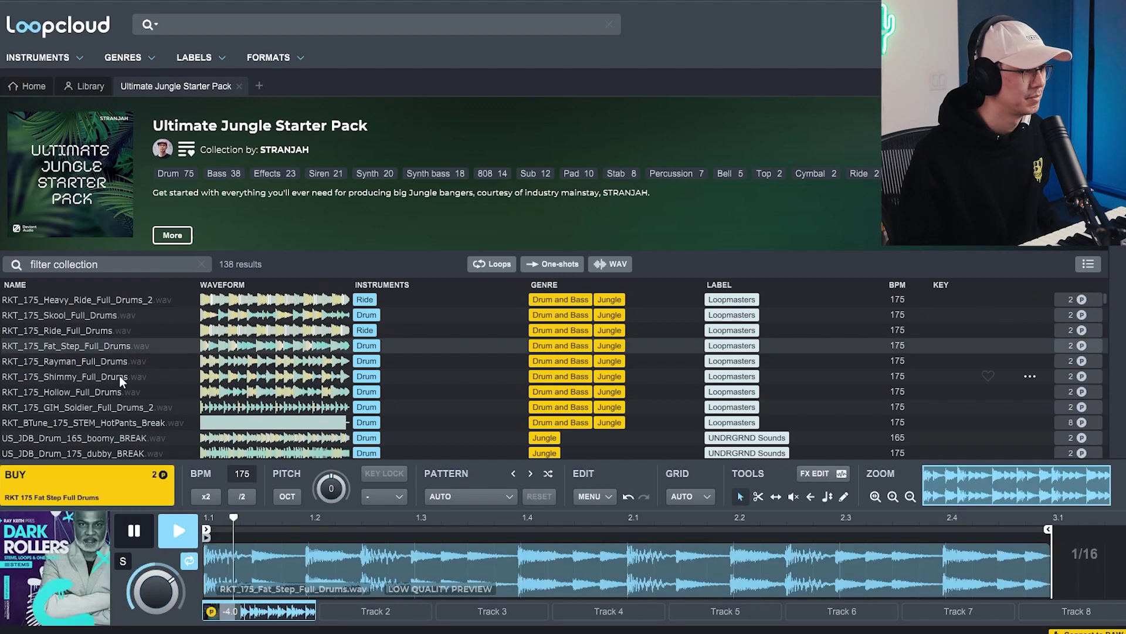
{"action": "scroll", "coordinate": [87, 390], "scroll_direction": "down", "scroll_amount": 10}
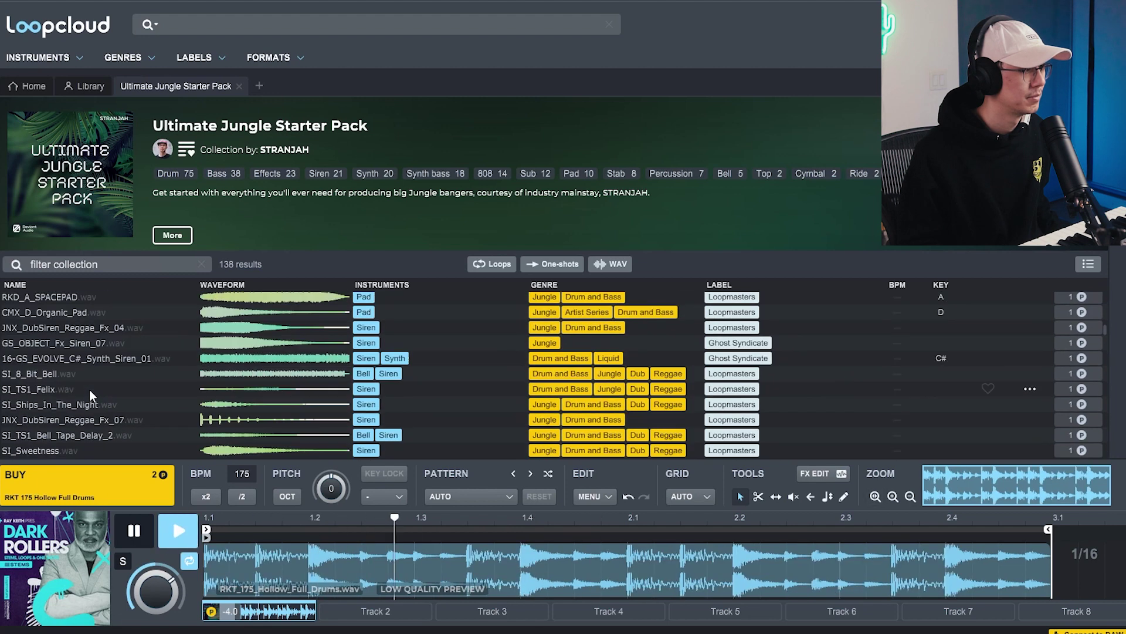
{"action": "left_click", "coordinate": [94, 361]}
{"action": "left_click", "coordinate": [95, 449]}
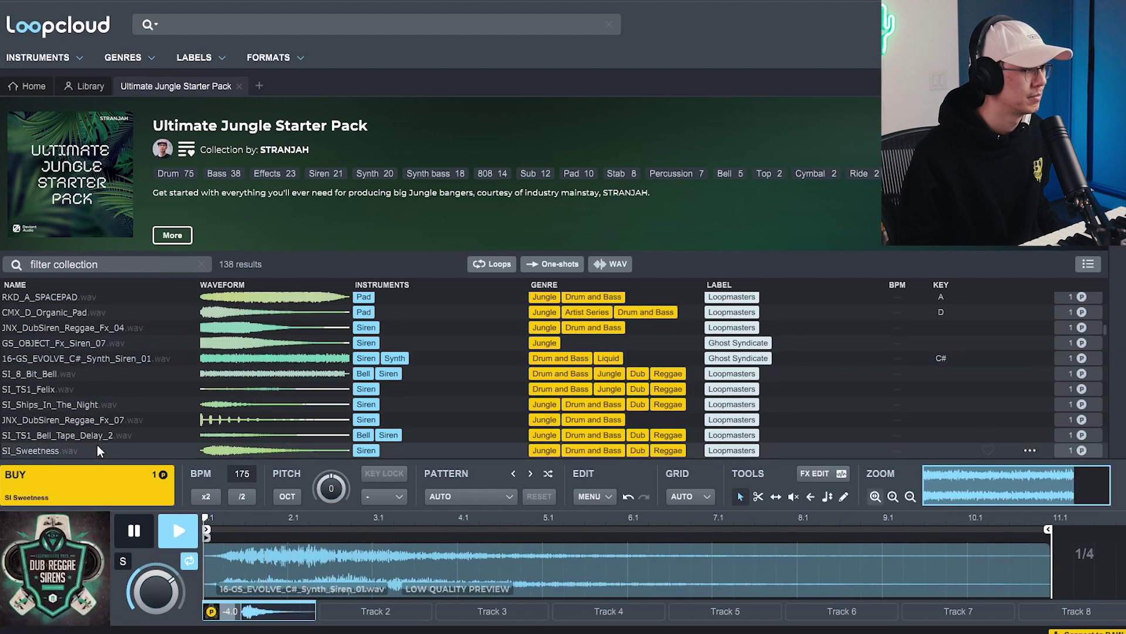
{"action": "scroll", "coordinate": [111, 375], "scroll_direction": "down", "scroll_amount": 6}
{"action": "left_click", "coordinate": [112, 339]}
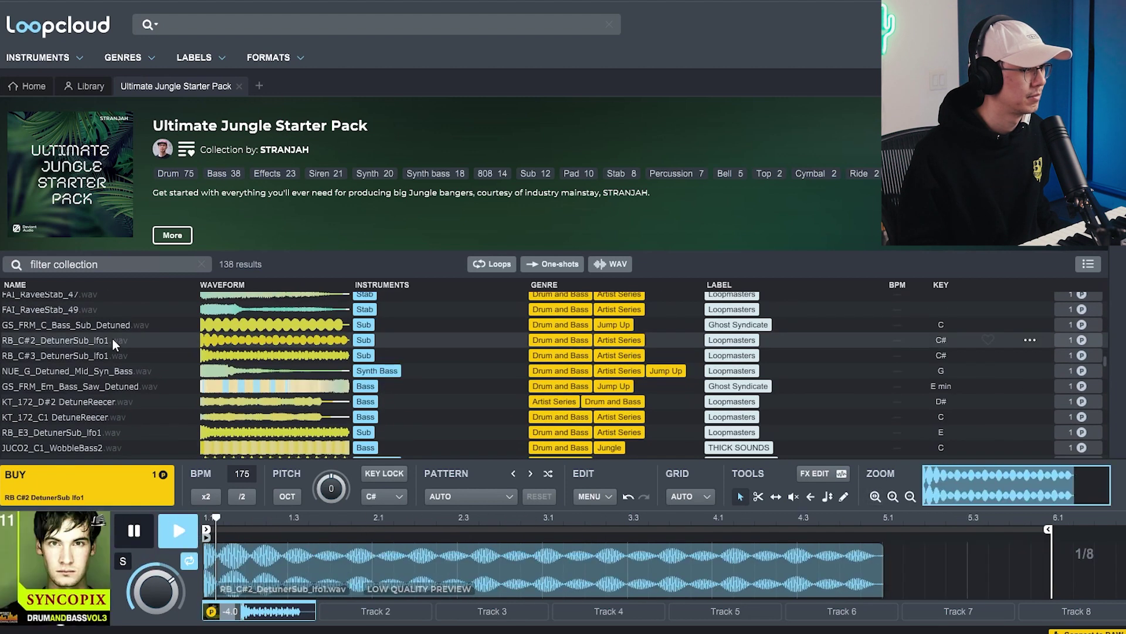
{"action": "left_click", "coordinate": [108, 411]}
Step: Preview several Amen break loops further down the collection, including B4D_174_SLOTH_AMEN_LP, RATD_175_Breaks_Amen_4 and RK_175_Amen5
{"action": "scroll", "coordinate": [107, 409], "scroll_direction": "down", "scroll_amount": 10}
{"action": "left_click", "coordinate": [107, 375]}
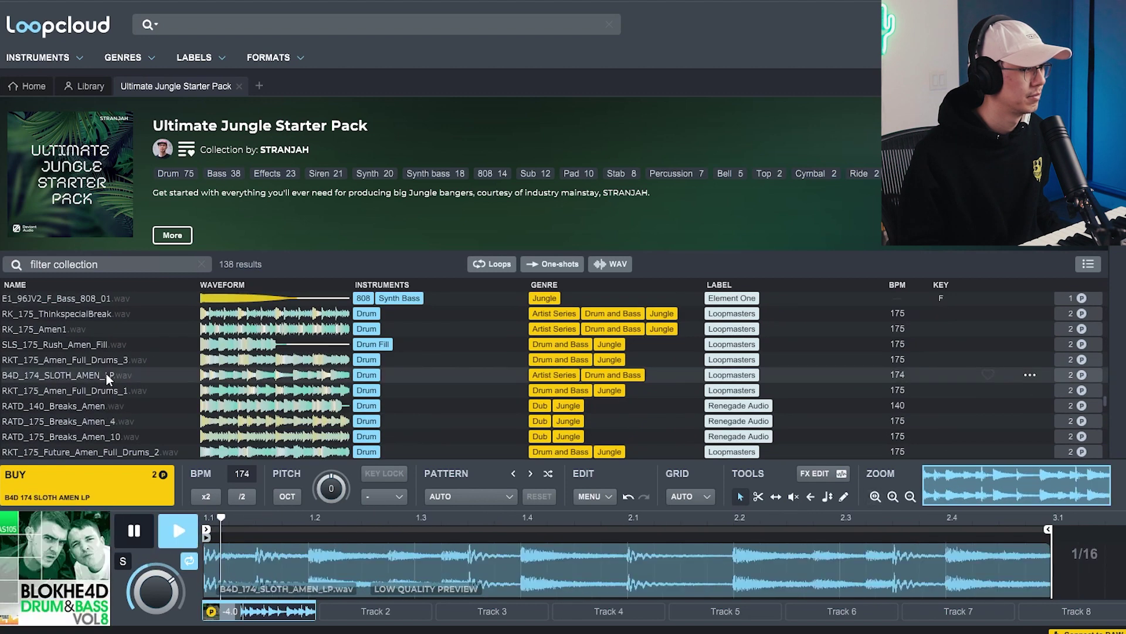
{"action": "left_click", "coordinate": [104, 389]}
{"action": "left_click", "coordinate": [105, 406]}
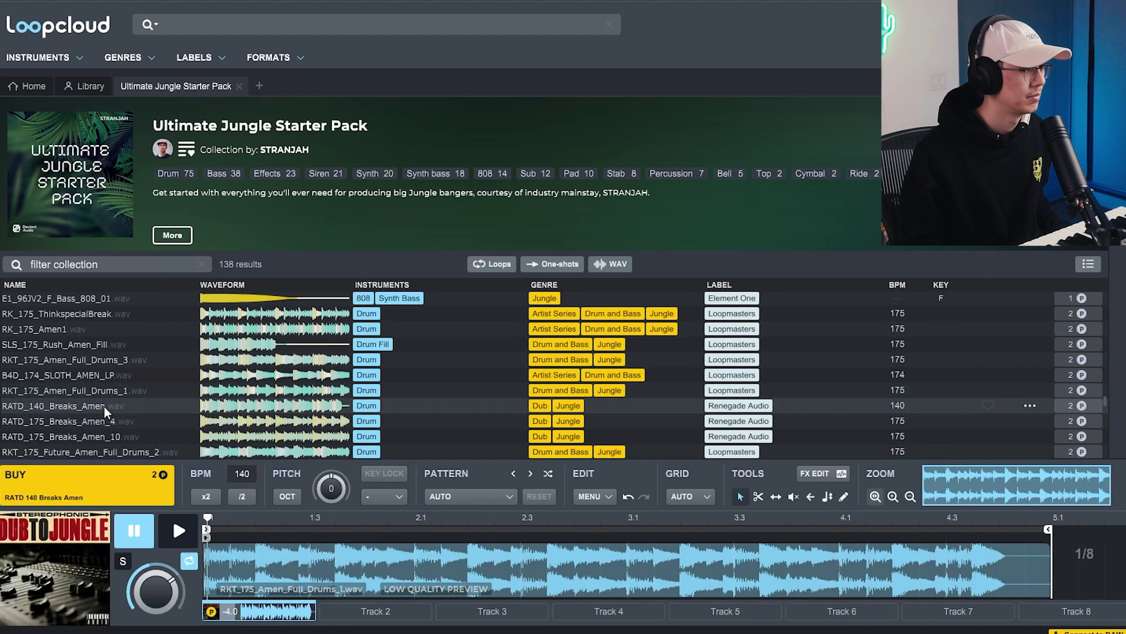
{"action": "left_click", "coordinate": [101, 421]}
{"action": "scroll", "coordinate": [101, 423], "scroll_direction": "down", "scroll_amount": 5}
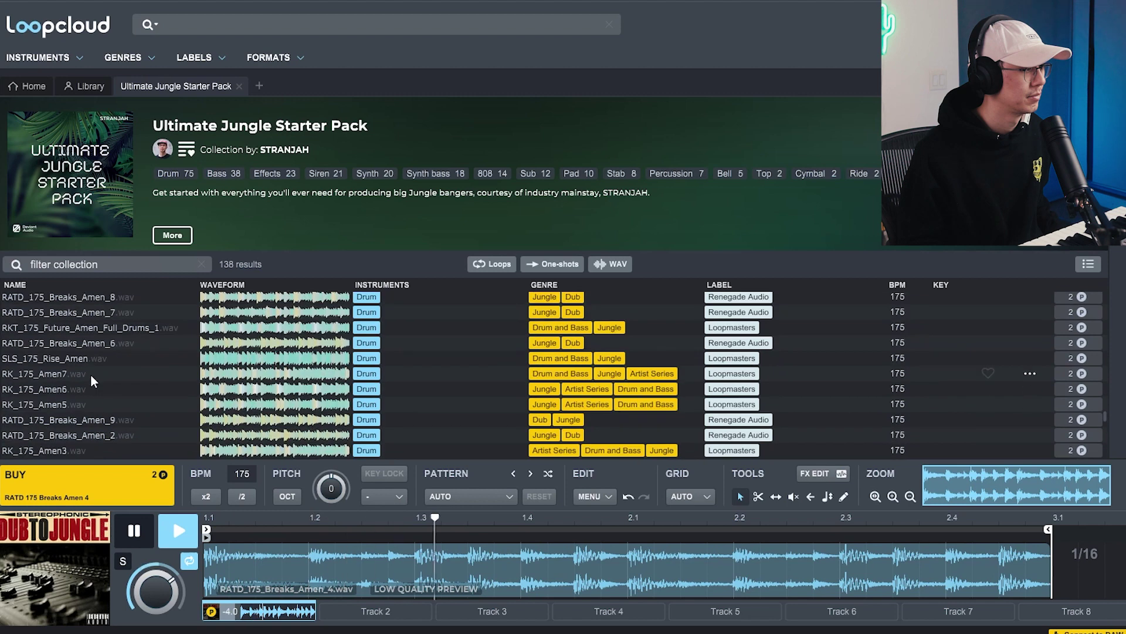
{"action": "left_click", "coordinate": [90, 375]}
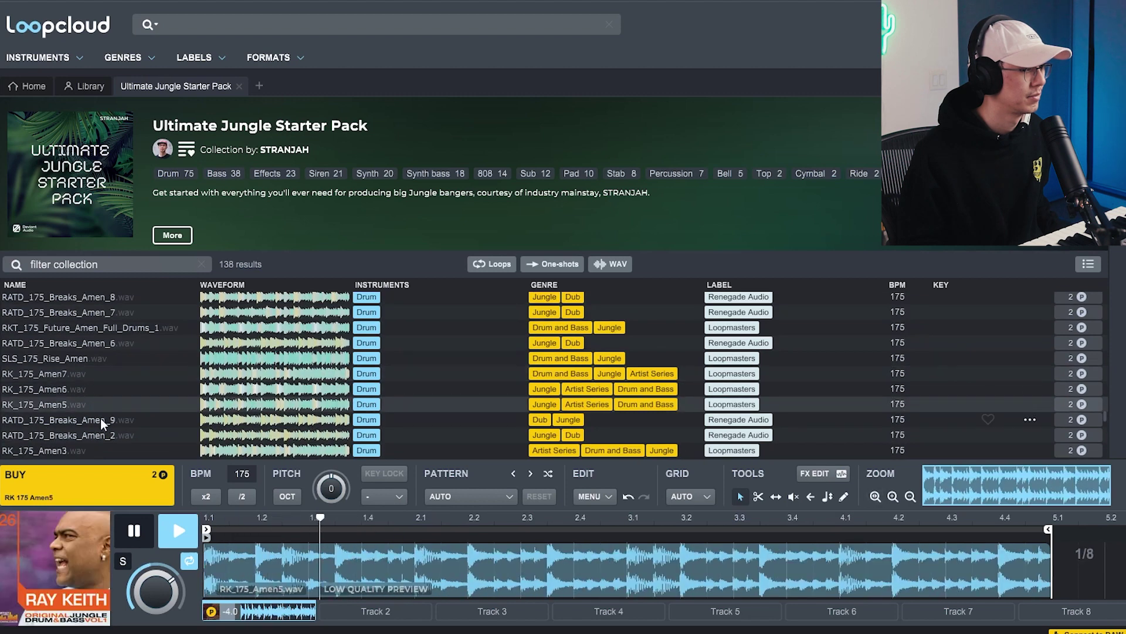
{"action": "left_click", "coordinate": [100, 418]}
{"action": "key", "text": "space"}
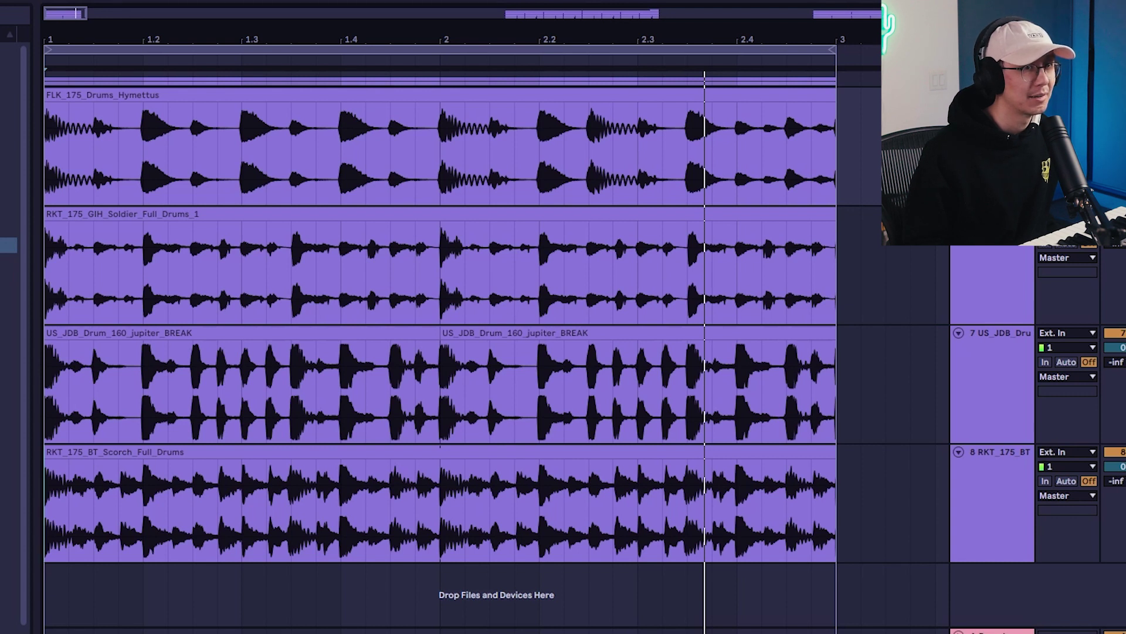
Step: Switch to the Ableton Live arrangement and listen to the stacked two-bar drum loops
{"action": "key", "text": "space"}
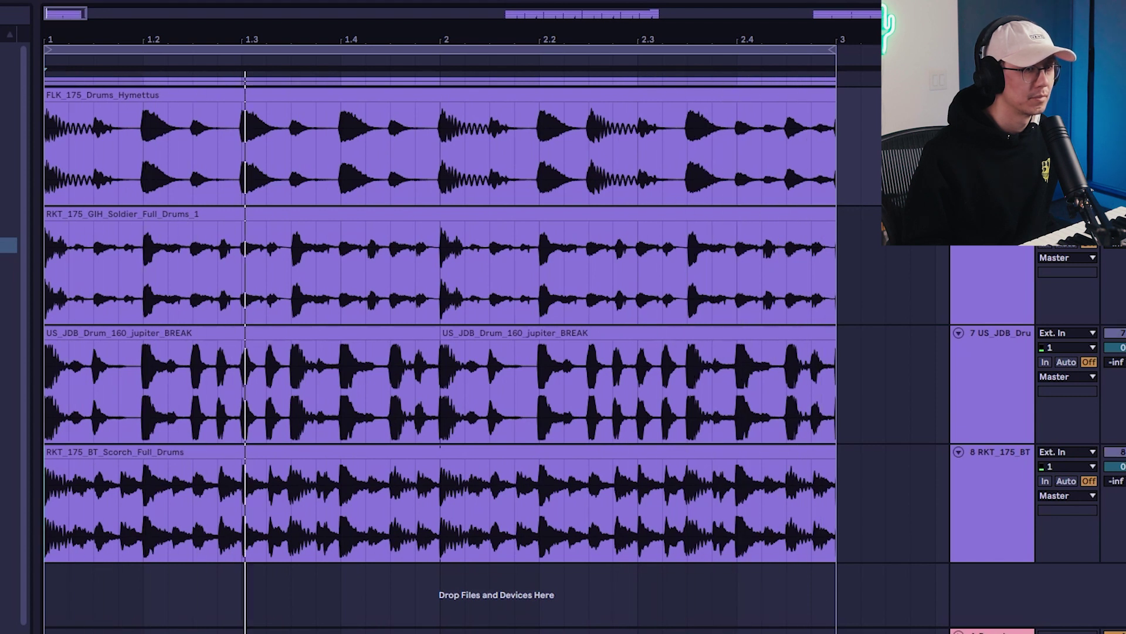
{"action": "key", "text": "space"}
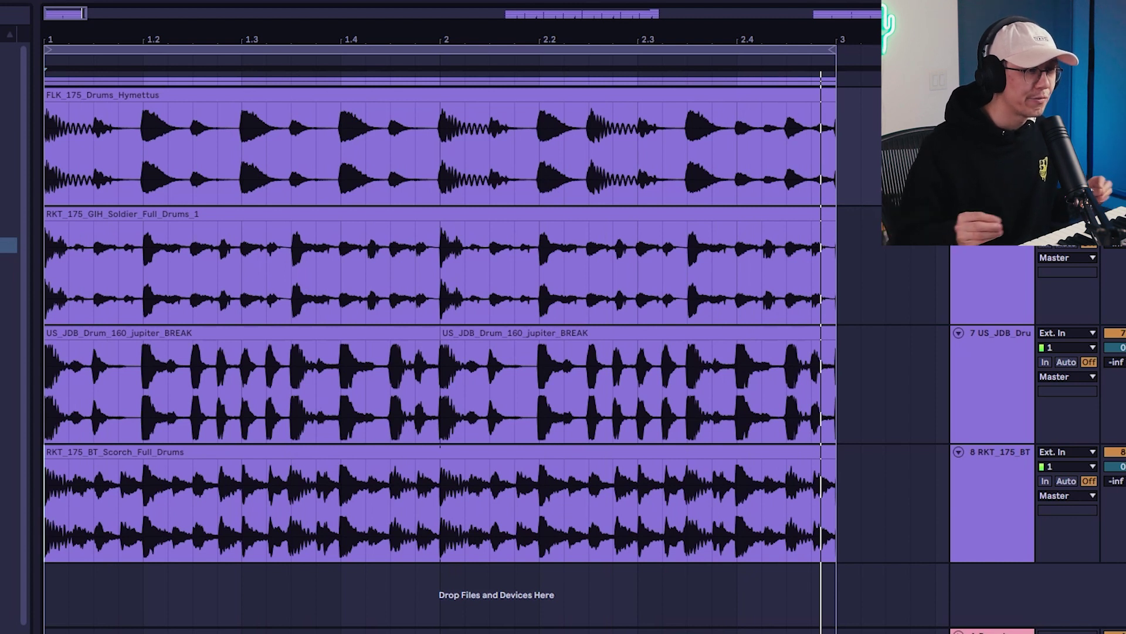
{"action": "key", "text": "space"}
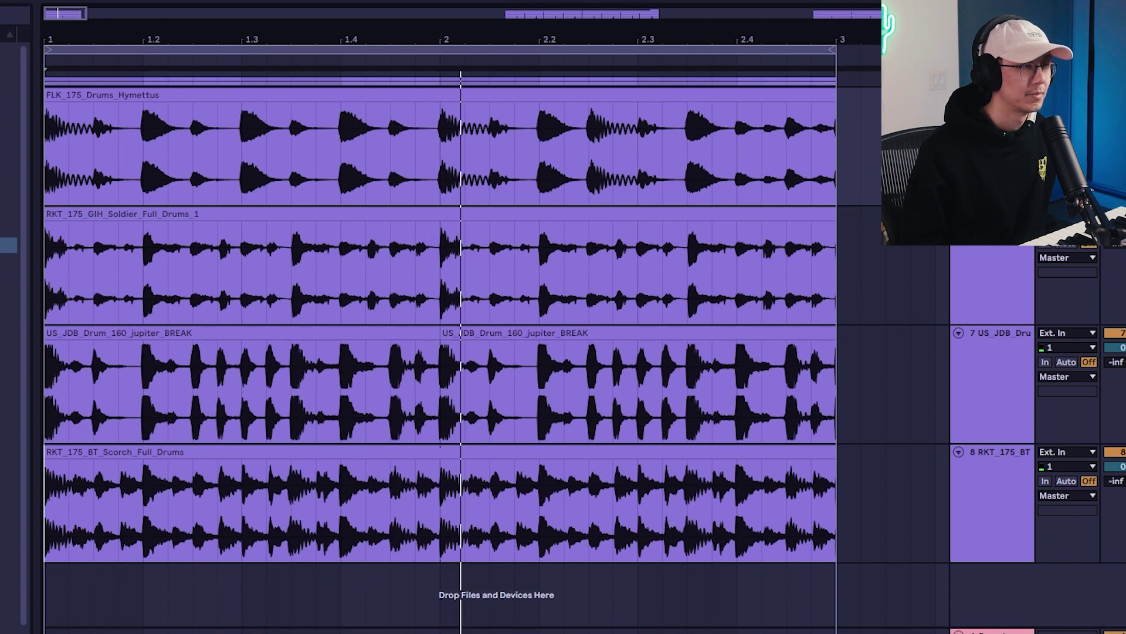
{"action": "key", "text": "space"}
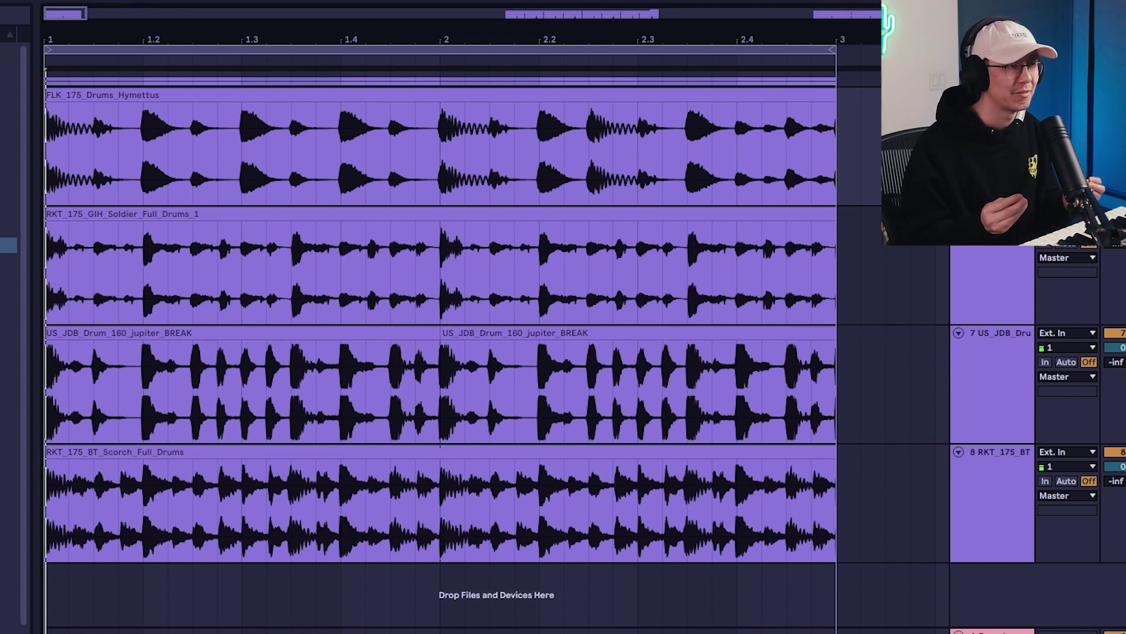
{"action": "key", "text": "space"}
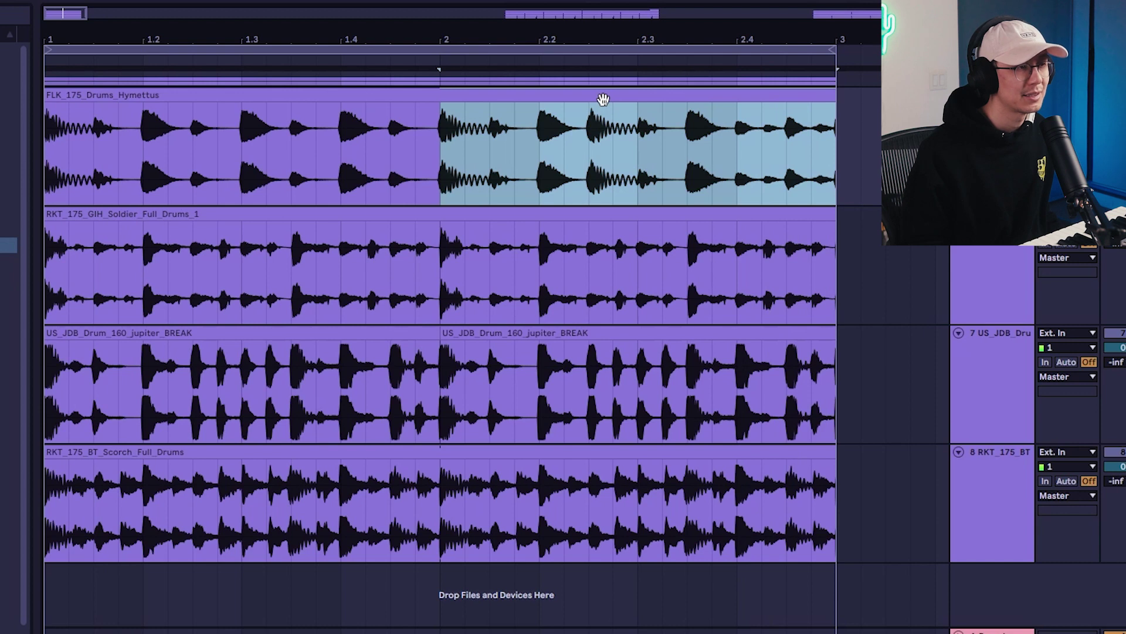
Step: Move the second bar of FLK_175_Drums_Hymettus to bar 1 and shorten the arrangement loop to one bar
{"action": "left_click_drag", "start_coordinate": [603, 100], "coordinate": [177, 105]}
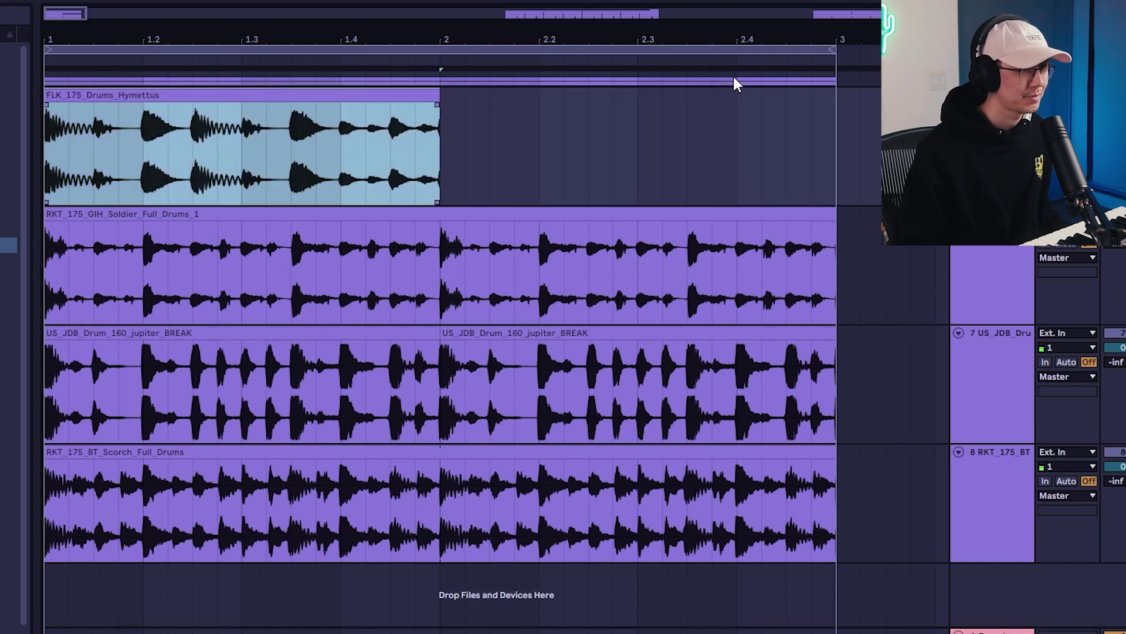
{"action": "left_click_drag", "start_coordinate": [831, 47], "coordinate": [434, 52]}
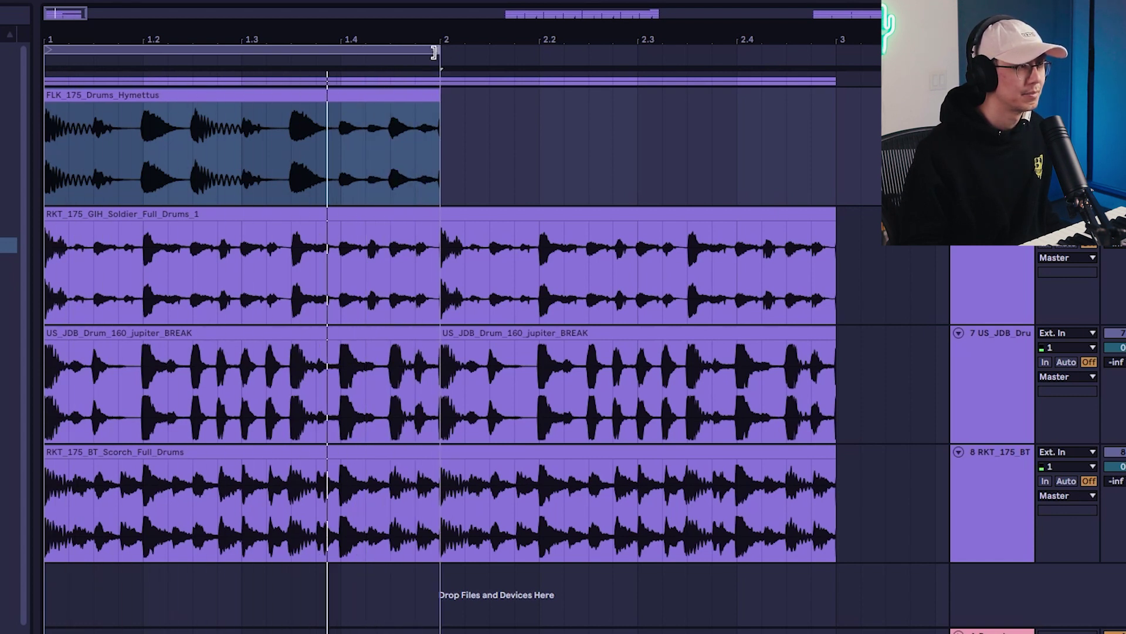
{"action": "key", "text": "z"}
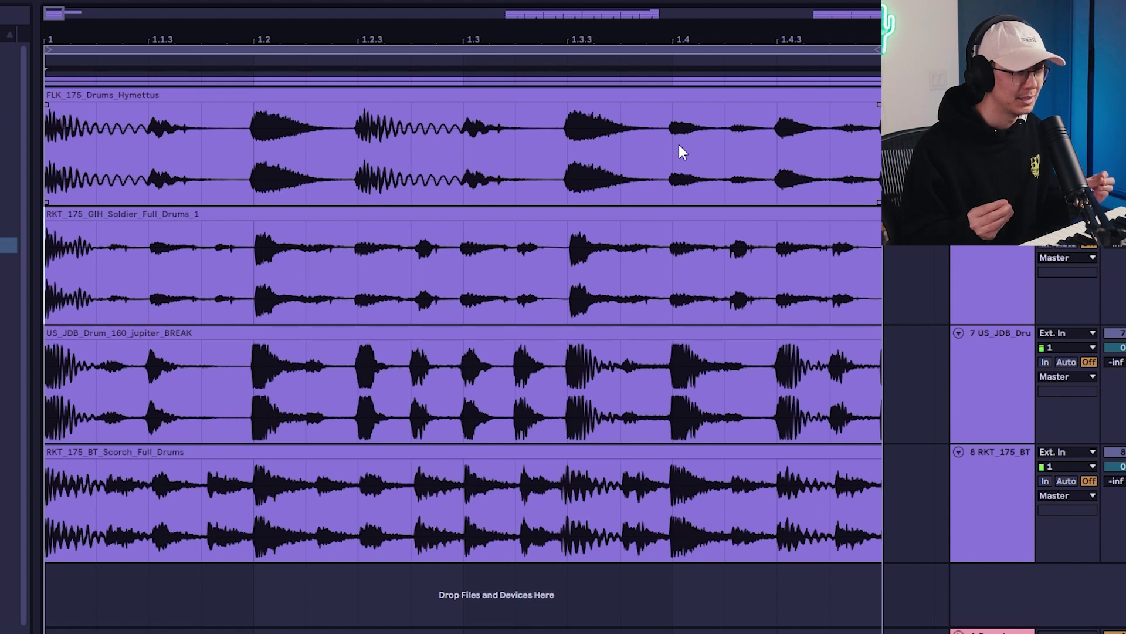
Step: Listen to the one-bar loop and examine the kick section of FLK_175_Drums_Hymettus between 1.2.3 and 1.3.3
{"action": "key", "text": "space"}
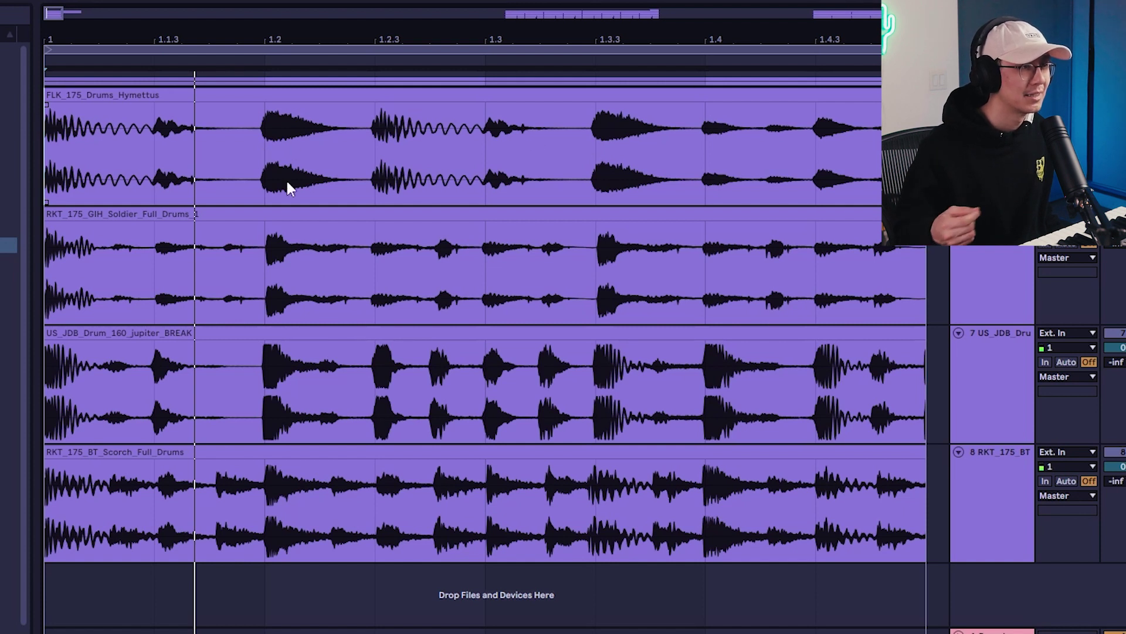
{"action": "key", "text": "space"}
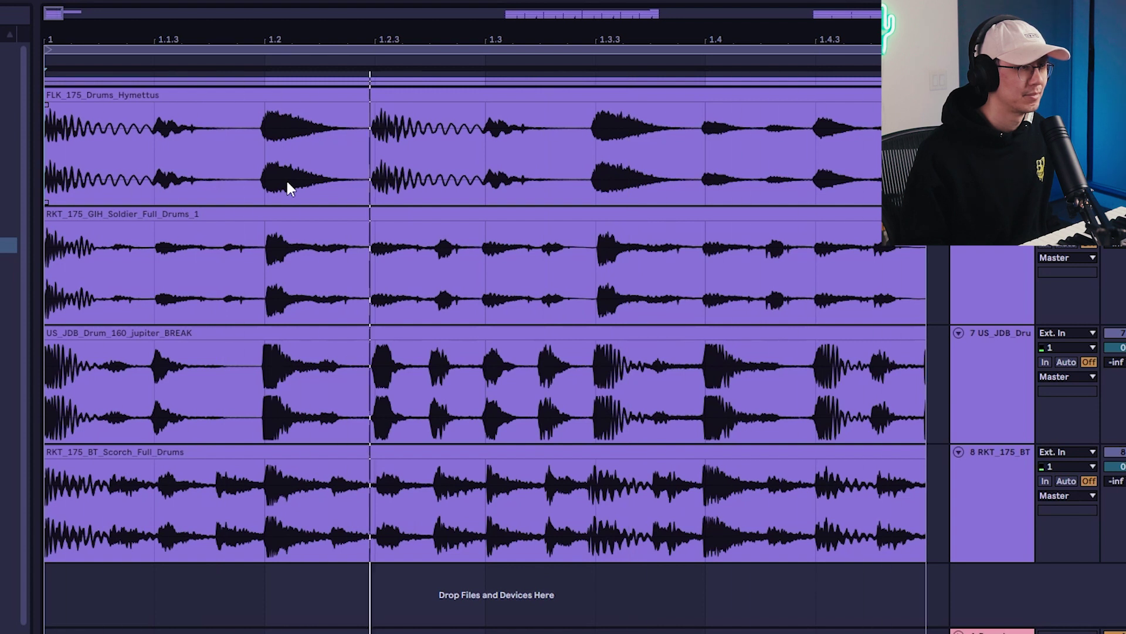
{"action": "key", "text": "space"}
{"action": "left_click_drag", "start_coordinate": [385, 141], "coordinate": [566, 133]}
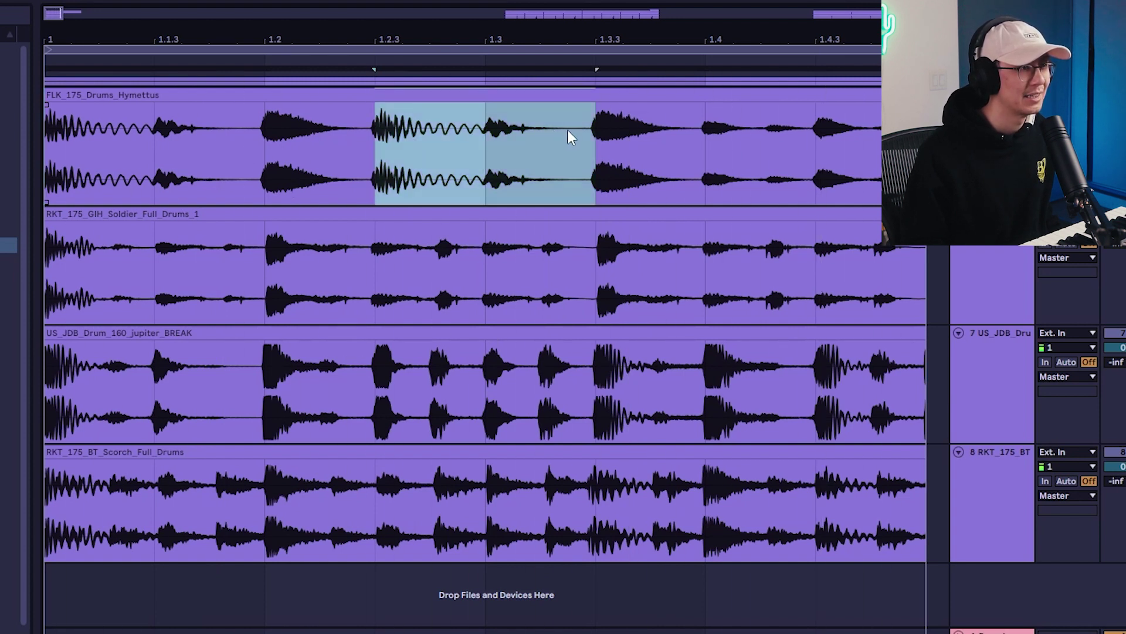
{"action": "left_click", "coordinate": [57, 146]}
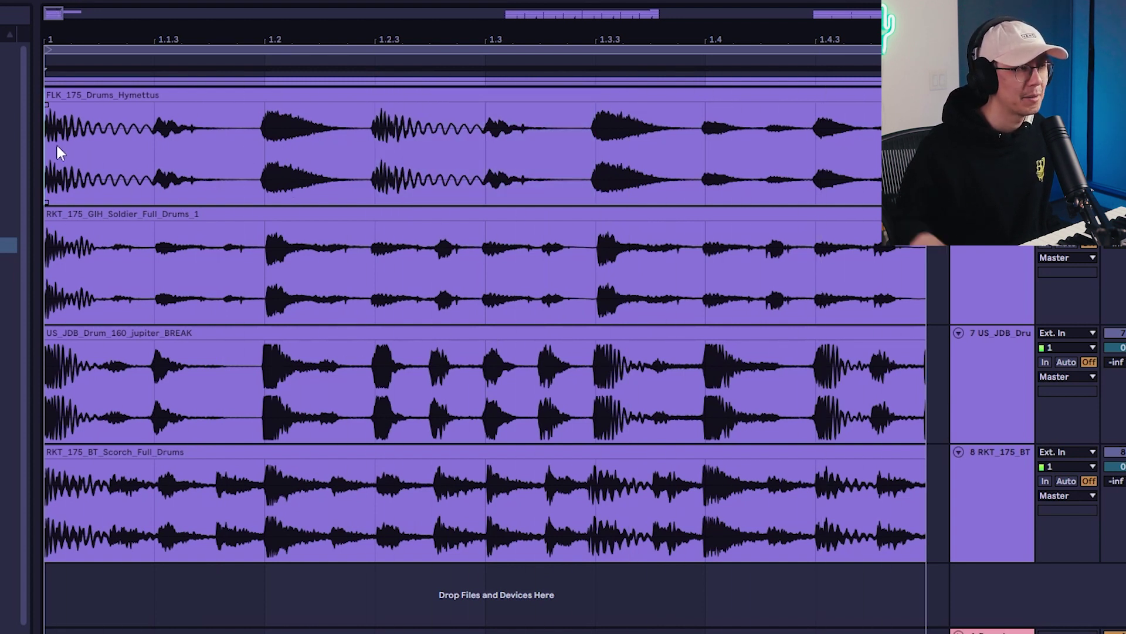
{"action": "key", "text": "space"}
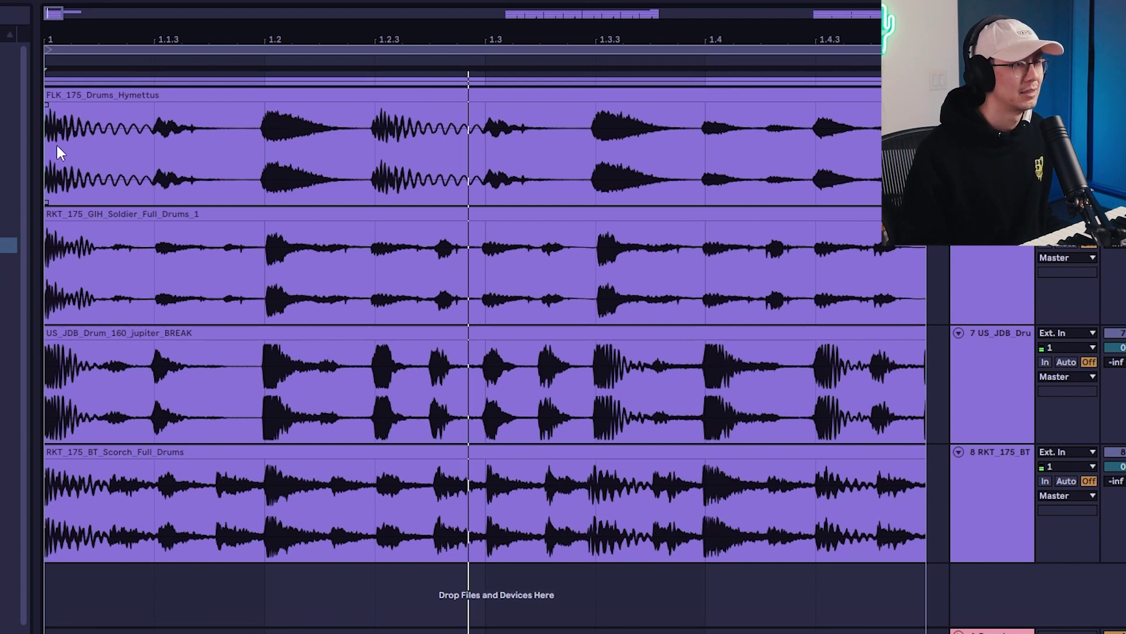
{"action": "key", "text": "space"}
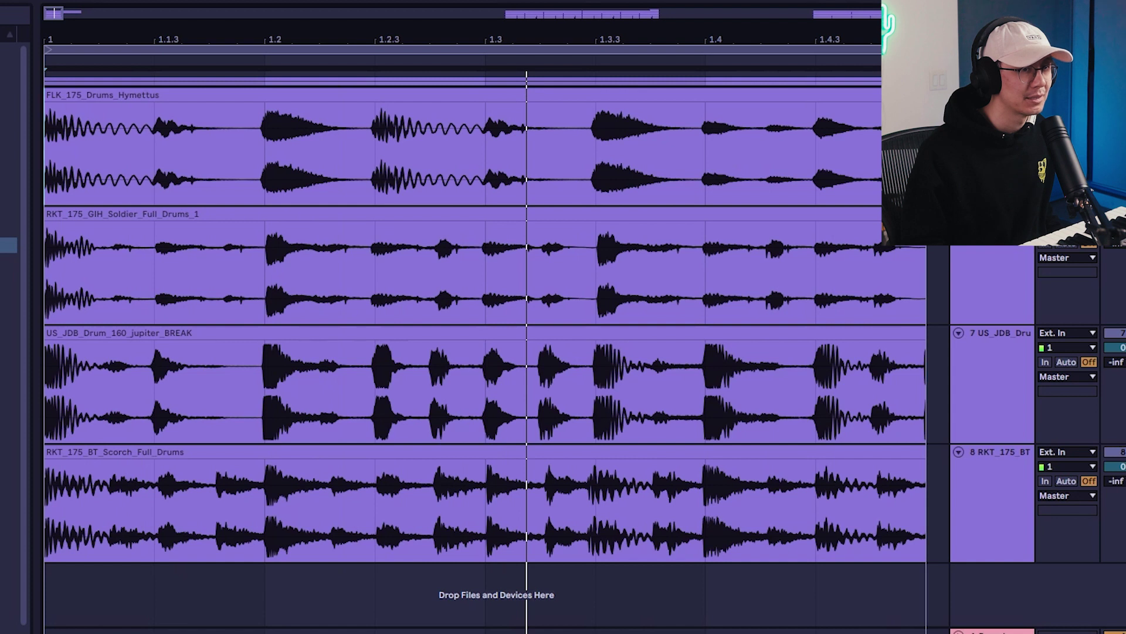
Step: Audition RKT_175_GIH_Soldier_Full_Drums_1 and copy its opening kick, from 1 to 1.1.3, to 1.2.3
{"action": "left_click", "coordinate": [995, 247]}
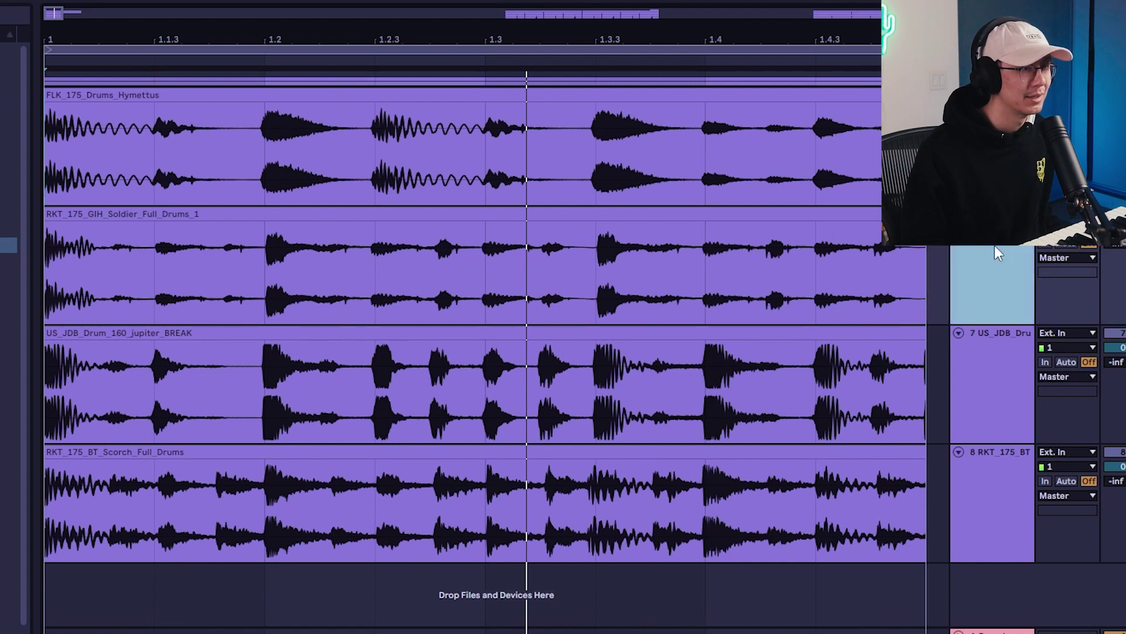
{"action": "left_click", "coordinate": [764, 213]}
{"action": "key", "text": "space"}
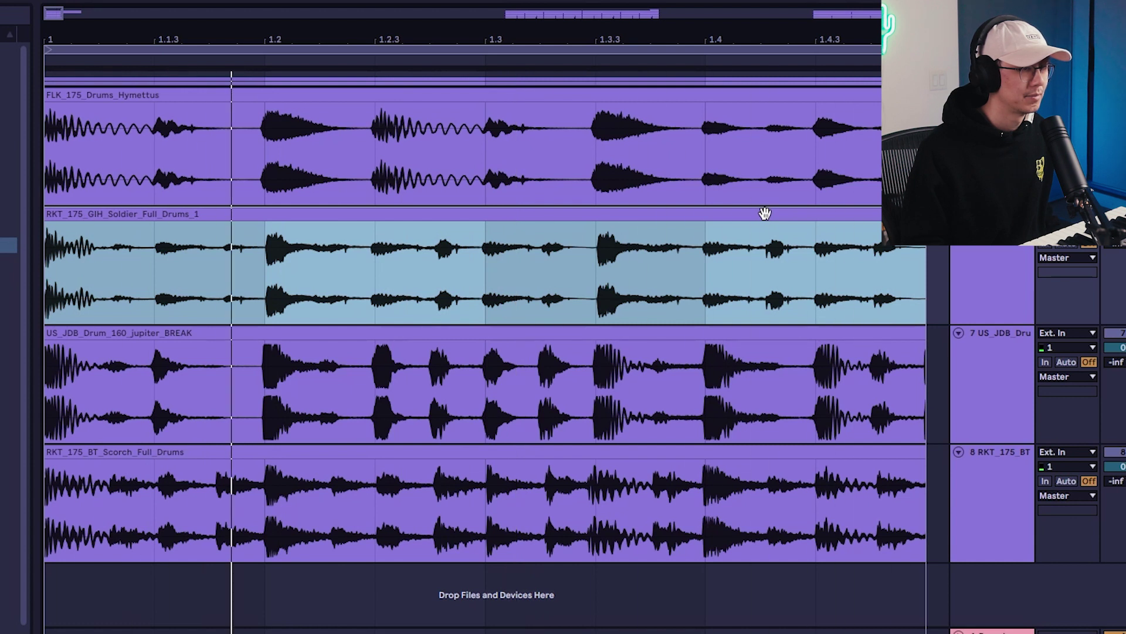
{"action": "left_click", "coordinate": [757, 213]}
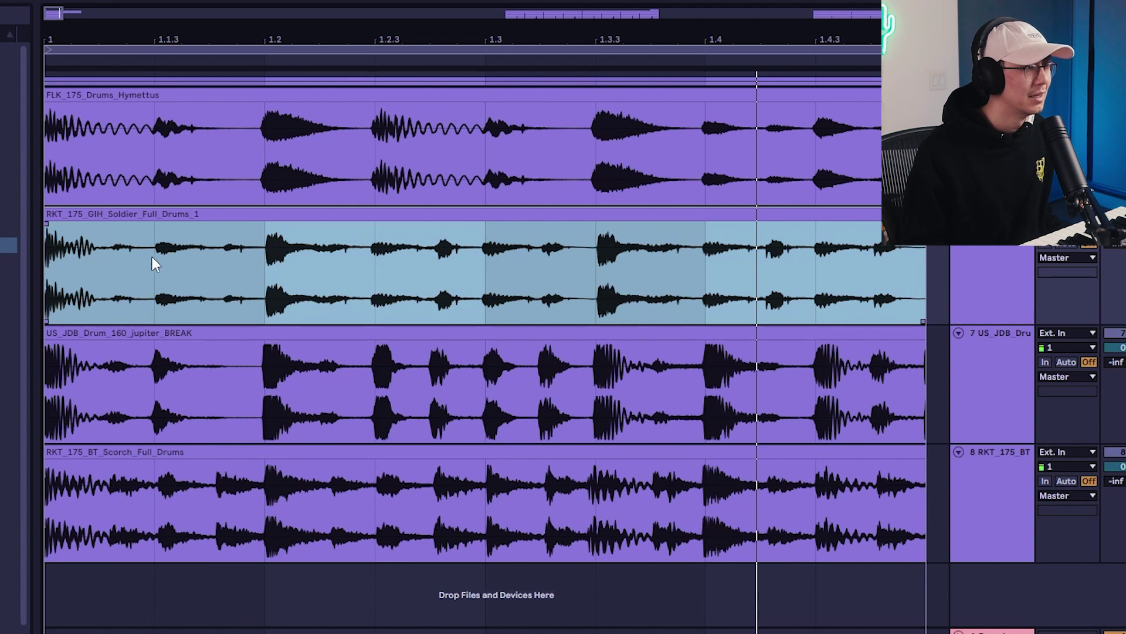
{"action": "left_click_drag", "start_coordinate": [153, 256], "coordinate": [6, 258]}
{"action": "left_click_drag", "start_coordinate": [111, 236], "coordinate": [420, 232]}
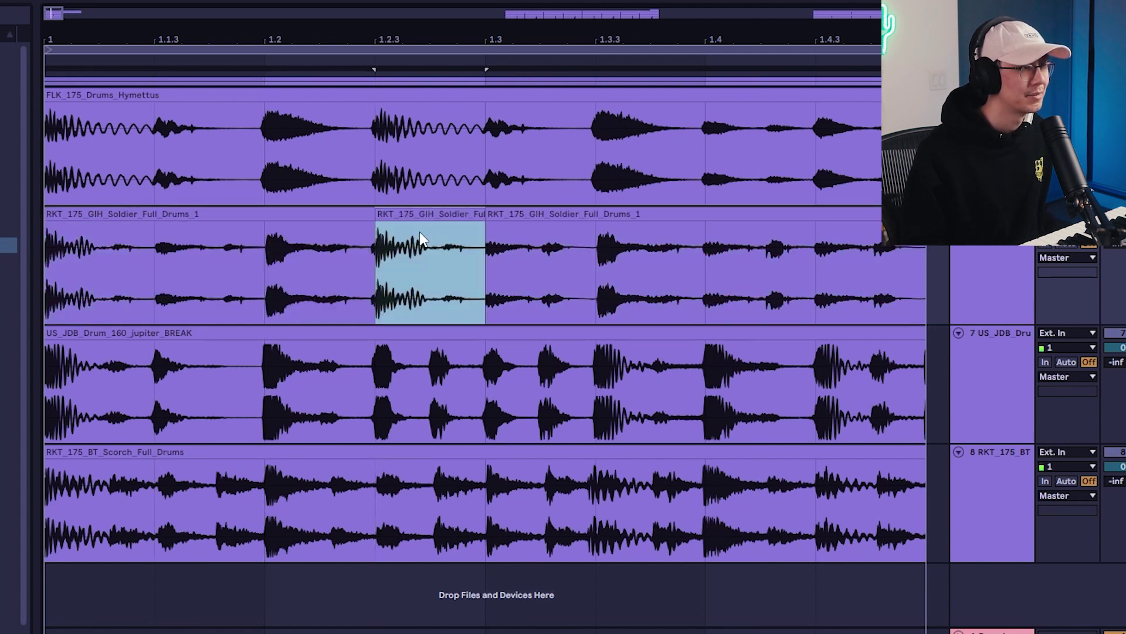
{"action": "left_click", "coordinate": [51, 260]}
{"action": "key", "text": "space"}
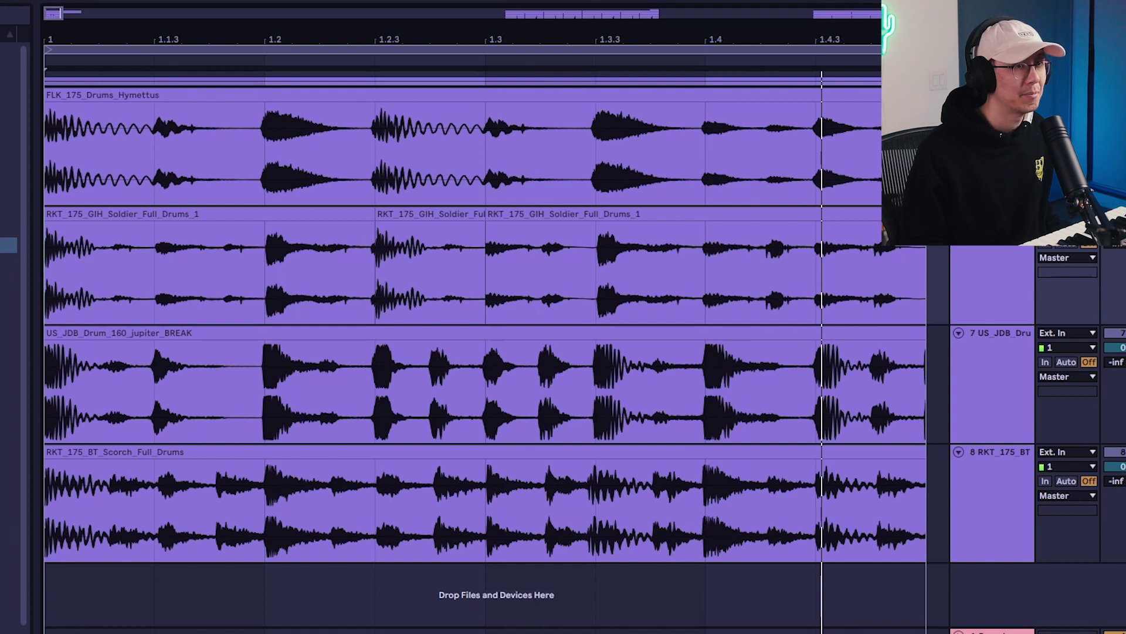
{"action": "left_click", "coordinate": [993, 216]}
{"action": "key", "text": "space"}
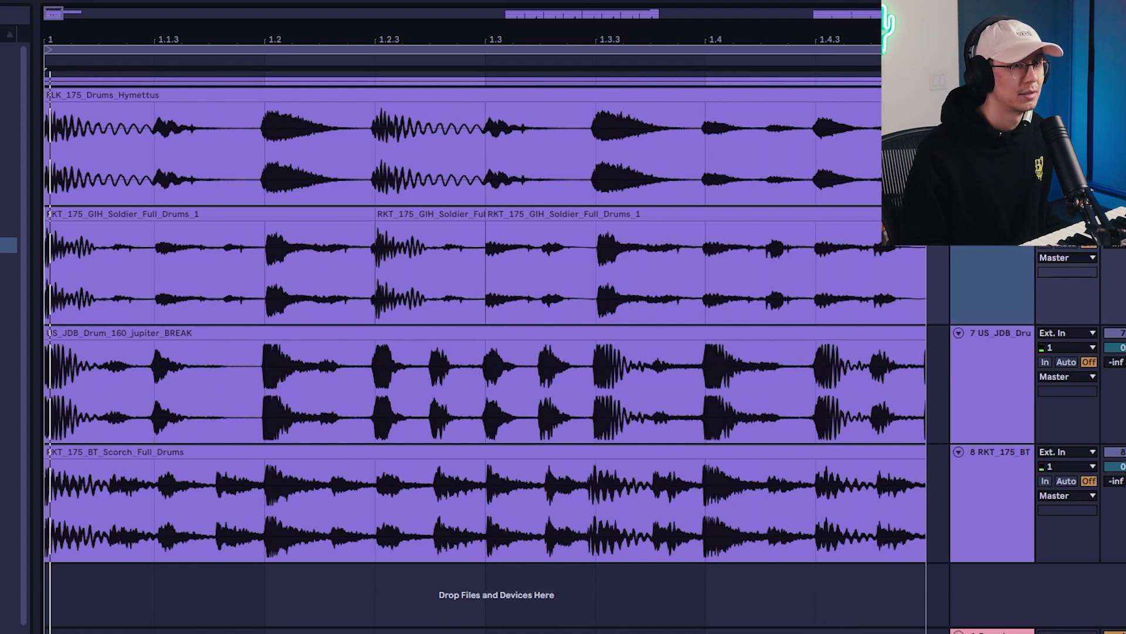
Step: Audition US_JDB_Drum_160_jupiter_BREAK and duplicate its section from 1.2 to 1.3.3 so the copy starts at 1.3.3
{"action": "left_click", "coordinate": [967, 372]}
{"action": "left_click", "coordinate": [779, 331]}
{"action": "left_click", "coordinate": [1124, 214]}
{"action": "key", "text": "space"}
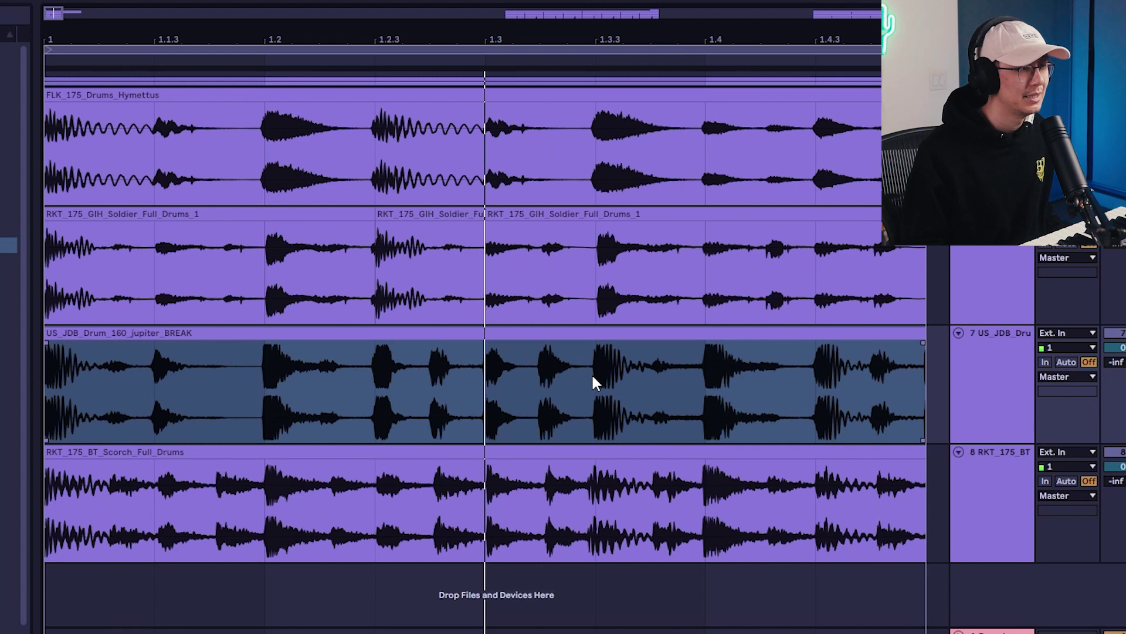
{"action": "left_click_drag", "start_coordinate": [264, 374], "coordinate": [604, 373]}
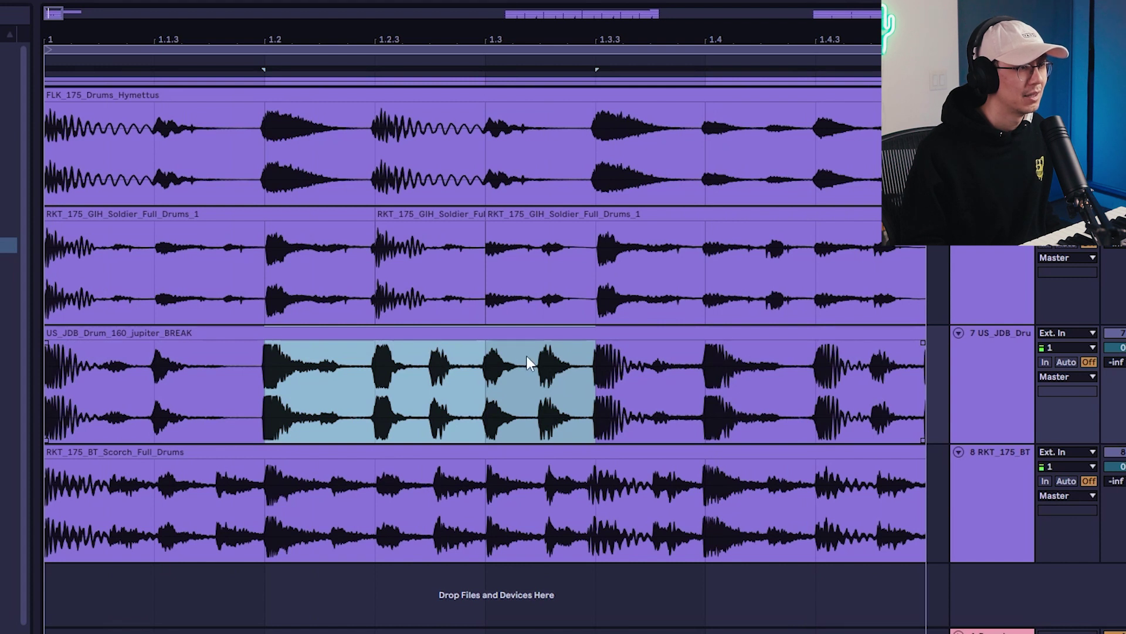
{"action": "key", "text": "ctrl+d"}
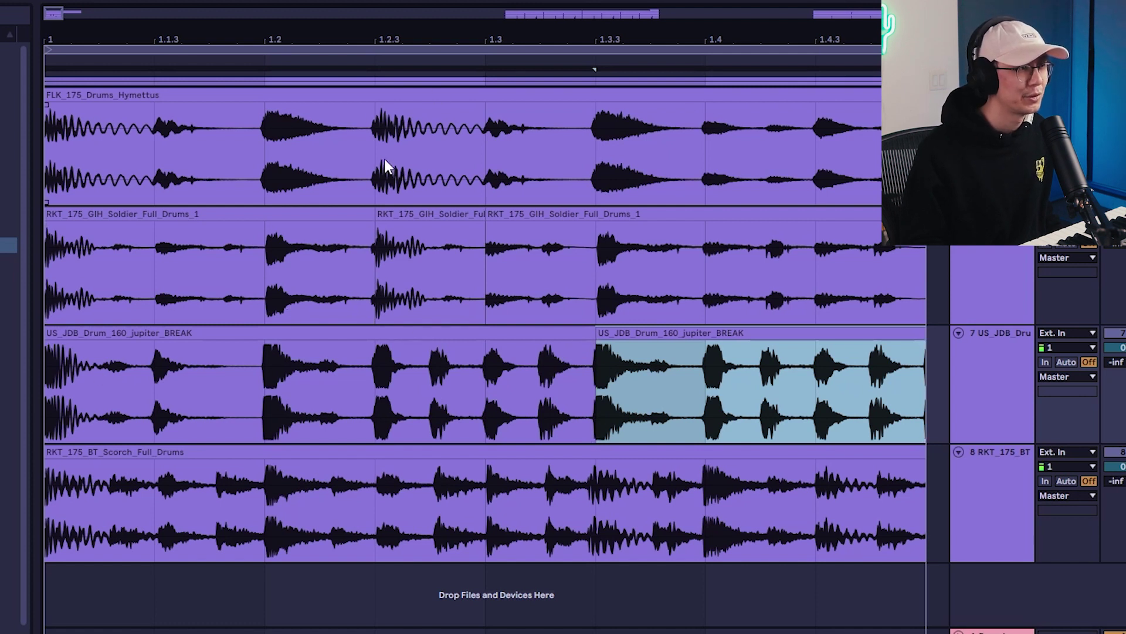
Step: Listen to the rearranged US_JDB_Drum_160_jupiter_BREAK from the start of bar 1
{"action": "left_click", "coordinate": [57, 401]}
{"action": "key", "text": "space"}
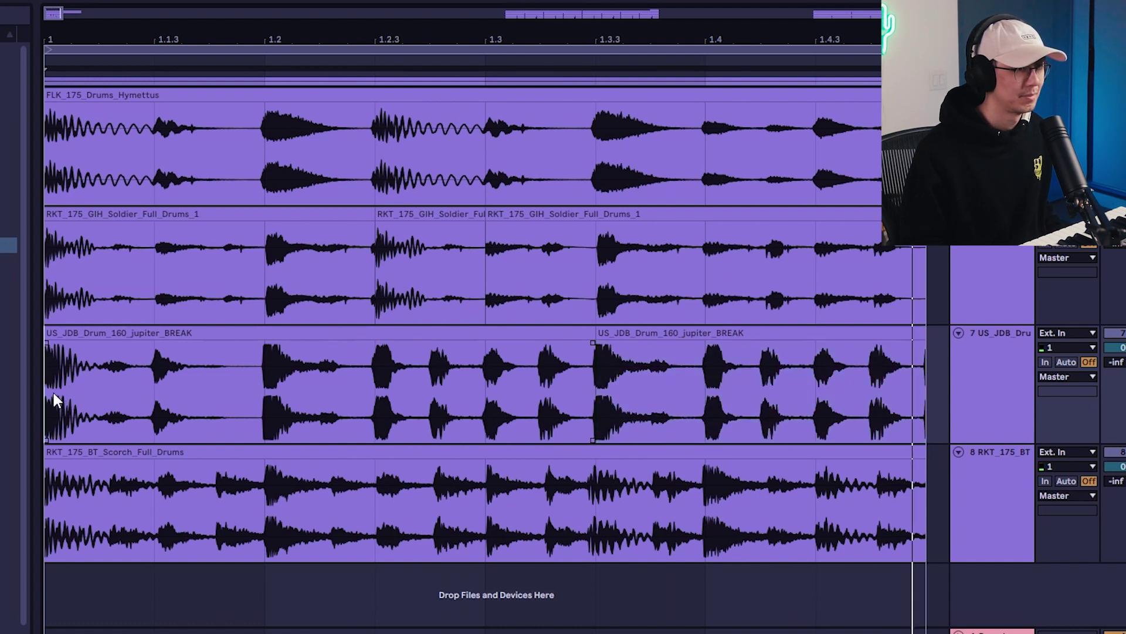
{"action": "key", "text": "space"}
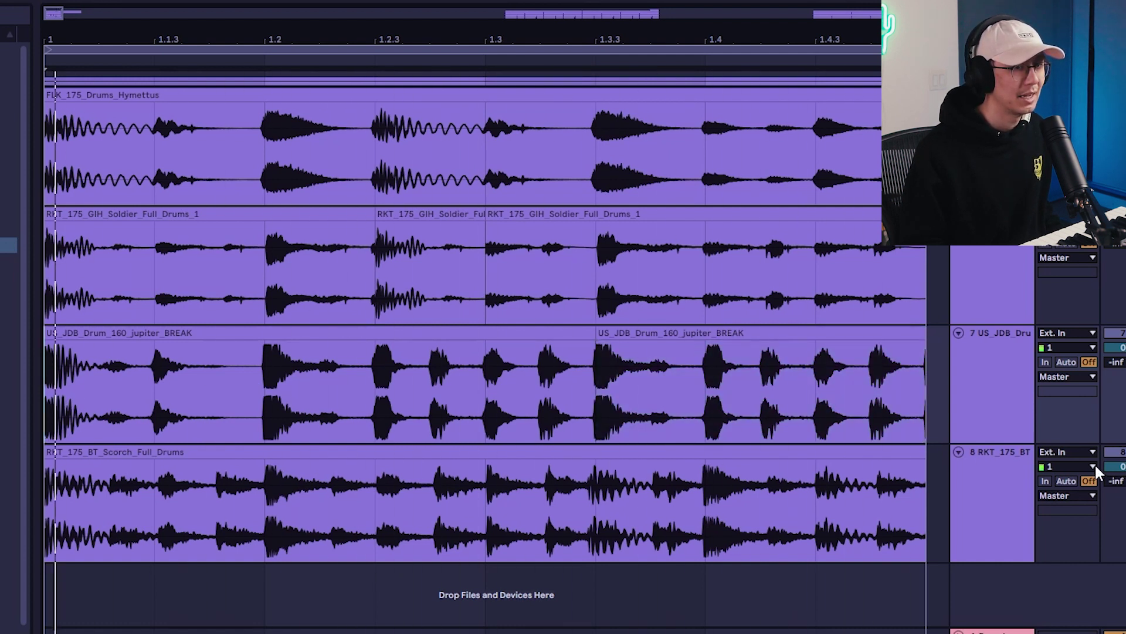
Step: Audition RKT_175_BT_Scorch_Full_Drums and duplicate its section from 1.2 to 1.3.3 so the copy starts at 1.3.3
{"action": "left_click", "coordinate": [977, 499]}
{"action": "left_click", "coordinate": [677, 447]}
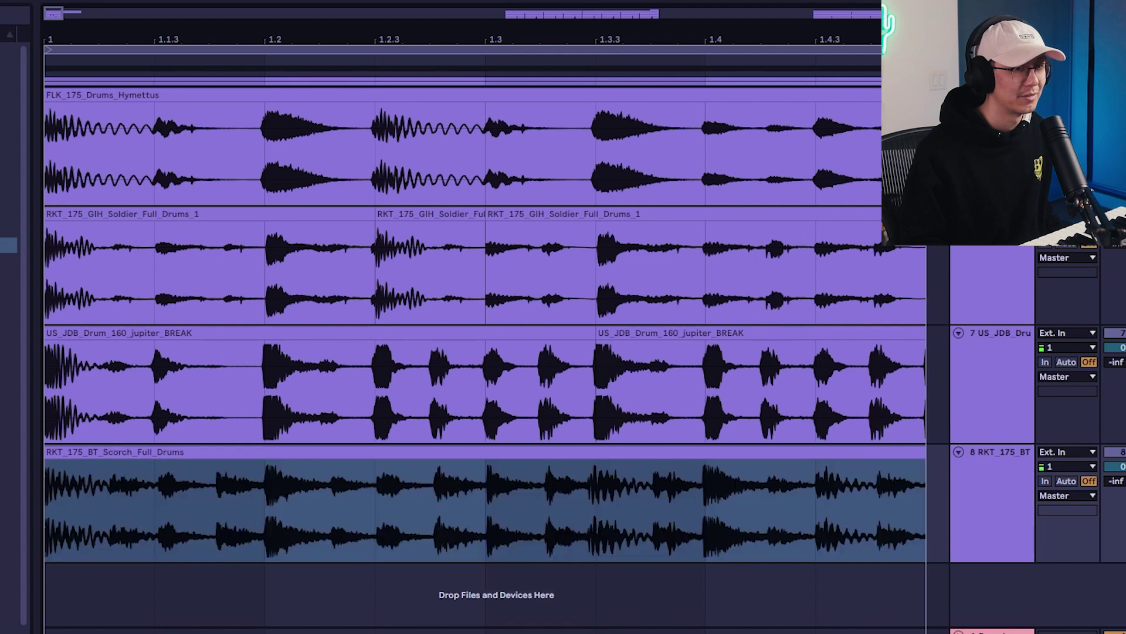
{"action": "left_click", "coordinate": [736, 453]}
{"action": "key", "text": "space"}
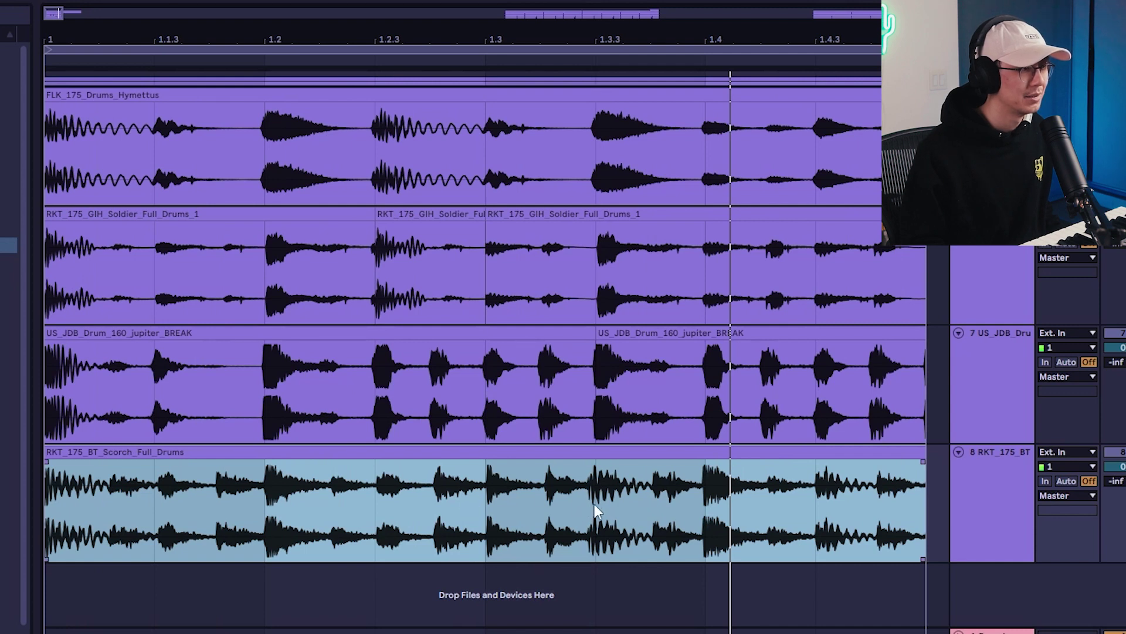
{"action": "left_click_drag", "start_coordinate": [593, 505], "coordinate": [285, 501]}
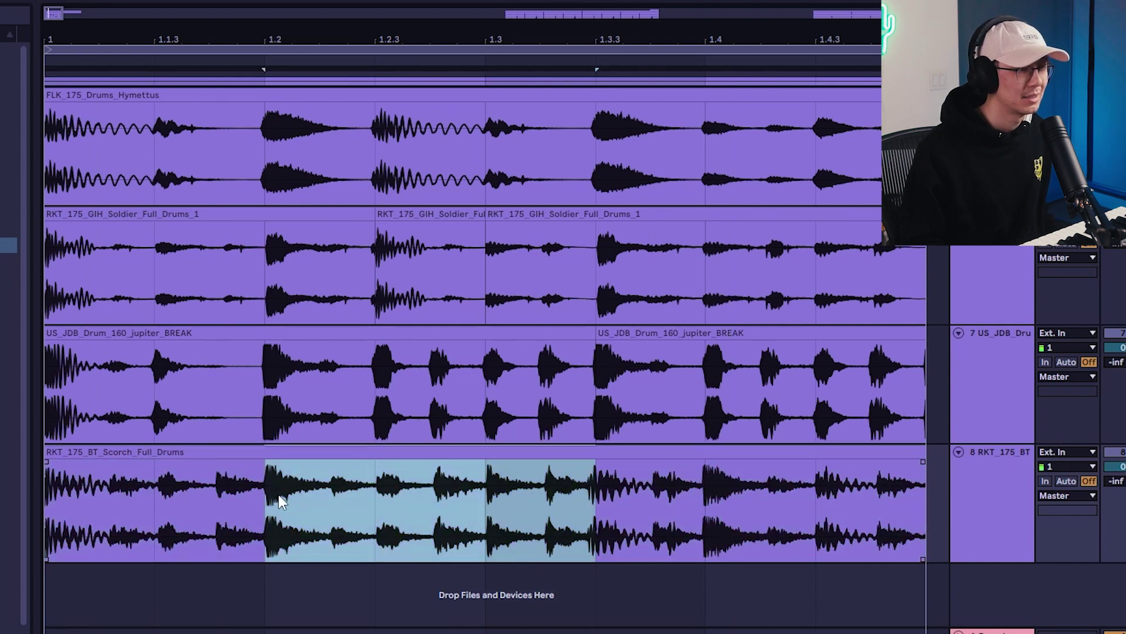
{"action": "key", "text": "ctrl+d"}
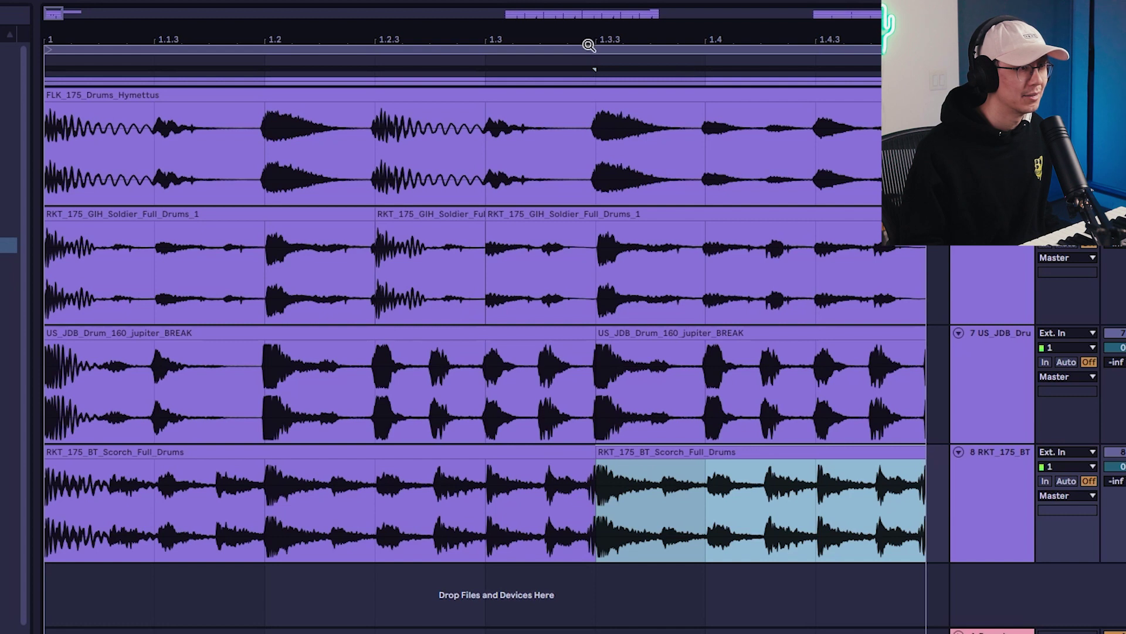
Step: Trim the end of the first RKT_175_BT_Scorch_Full_Drums clip to slightly before 1.3.3, using a finer grid to keep the gap small
{"action": "left_click_drag", "start_coordinate": [581, 39], "coordinate": [528, 247]}
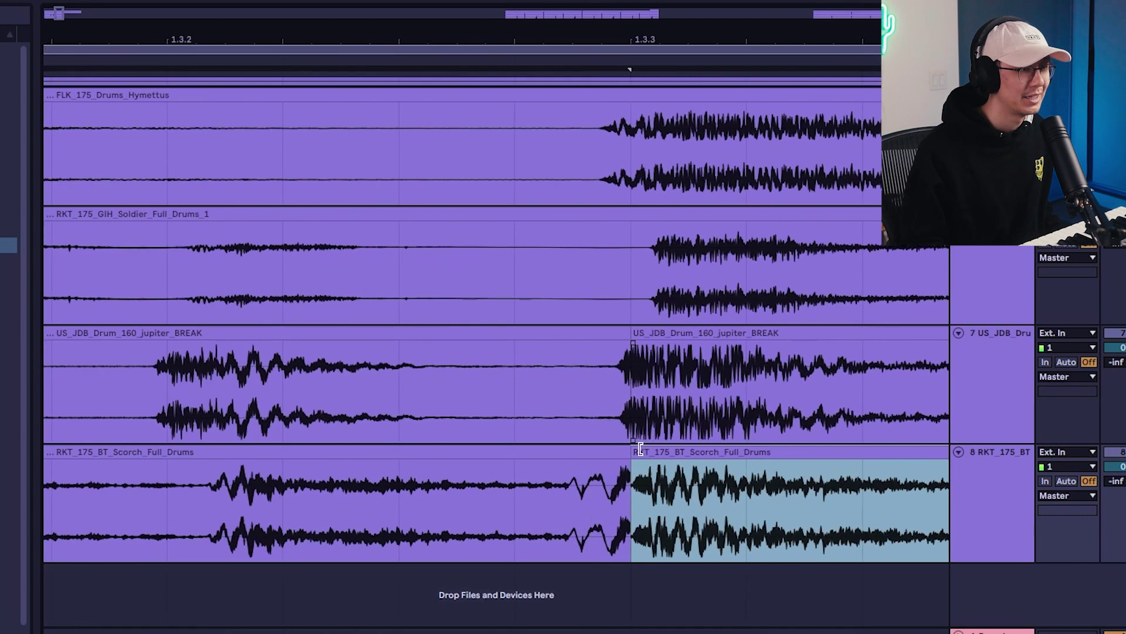
{"action": "left_click_drag", "start_coordinate": [627, 453], "coordinate": [574, 463]}
{"action": "key", "text": "ctrl+1"}
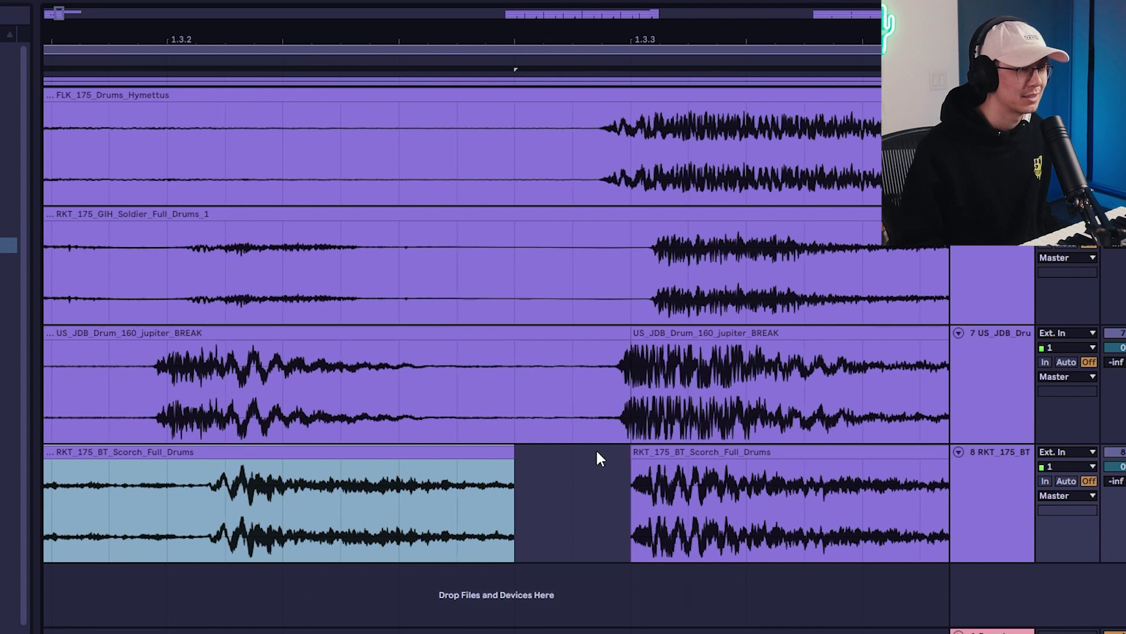
{"action": "left_click_drag", "start_coordinate": [515, 455], "coordinate": [601, 461]}
{"action": "mouse_move", "coordinate": [575, 34]}
{"action": "left_mouse_down"}
{"action": "mouse_move", "coordinate": [470, 33]}
{"action": "mouse_move", "coordinate": [475, 124]}
{"action": "left_mouse_up"}
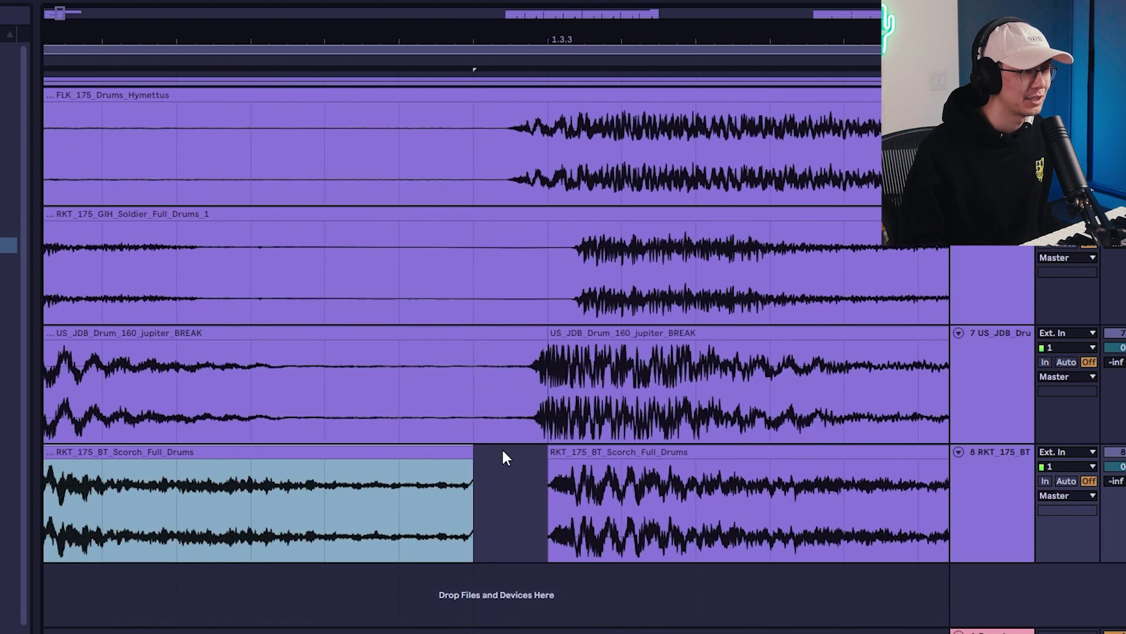
{"action": "mouse_move", "coordinate": [476, 39]}
{"action": "left_mouse_down"}
{"action": "mouse_move", "coordinate": [666, 37]}
{"action": "mouse_move", "coordinate": [544, 28]}
{"action": "left_mouse_up"}
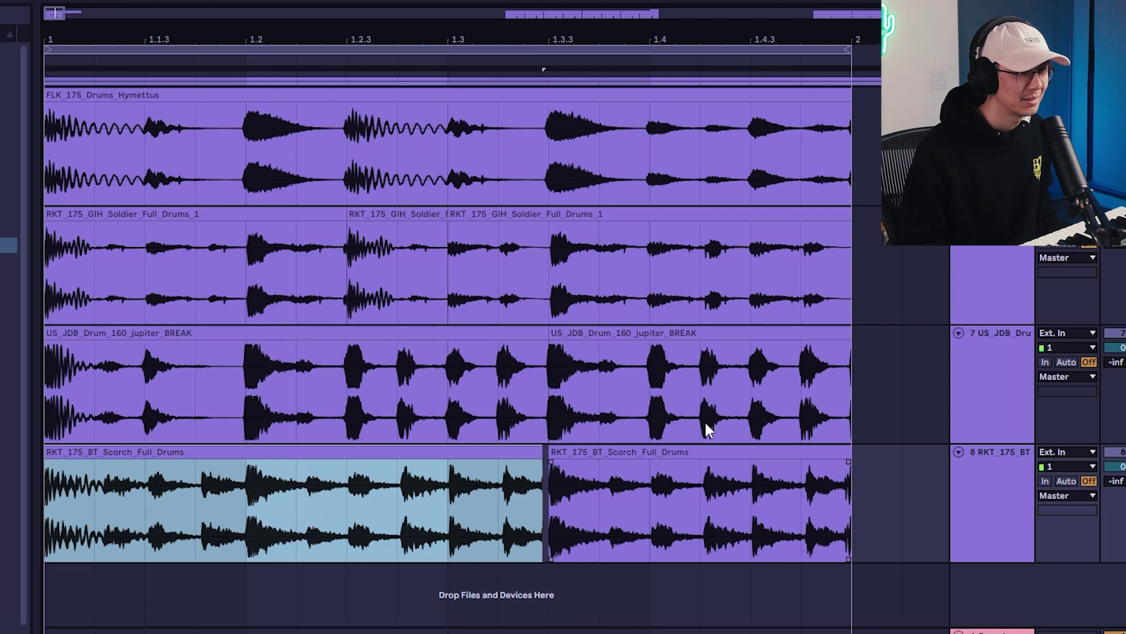
Step: Trim the end of the second RKT_175_BT_Scorch_Full_Drums clip to just before bar 2 and listen to the layered one-bar loop
{"action": "key", "text": "space"}
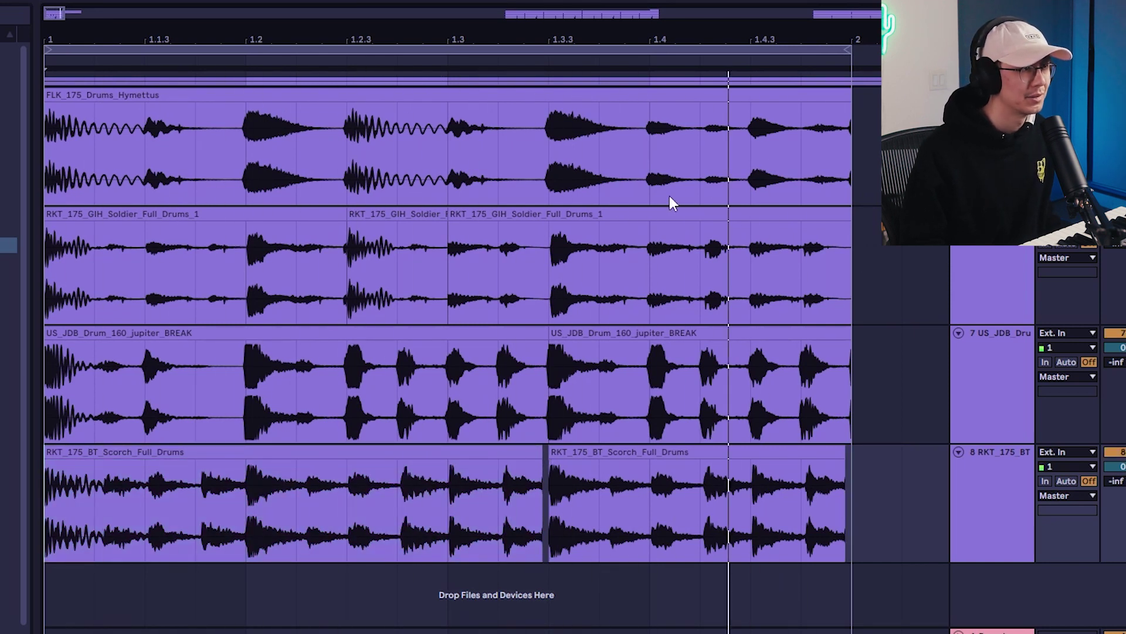
{"action": "left_click_drag", "start_coordinate": [434, 41], "coordinate": [432, 37]}
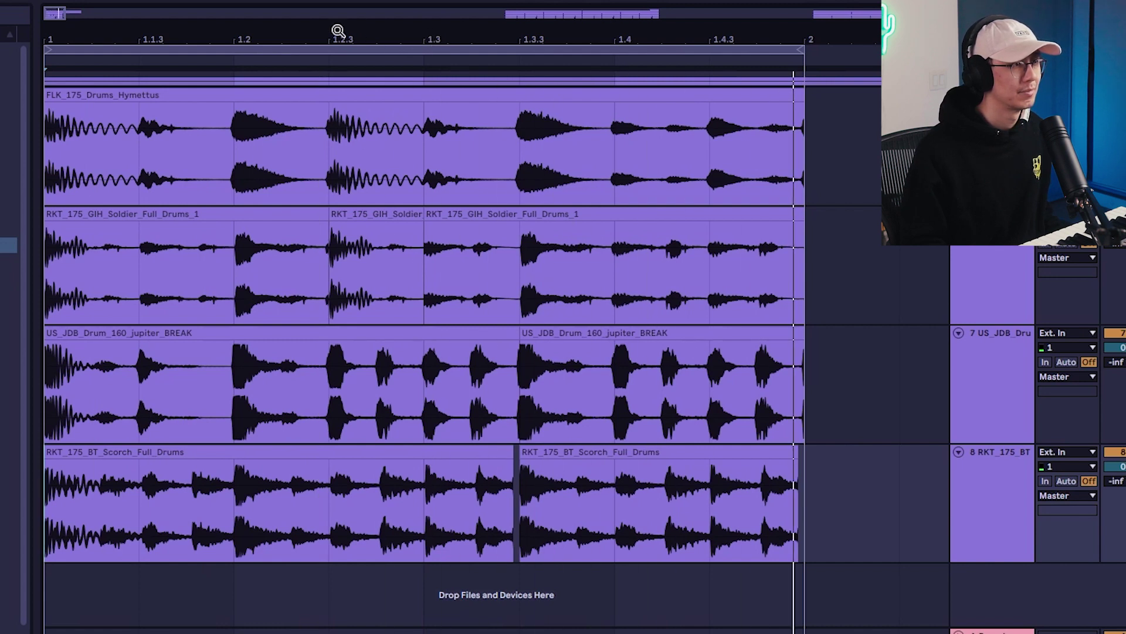
{"action": "left_click_drag", "start_coordinate": [356, 34], "coordinate": [357, 38]}
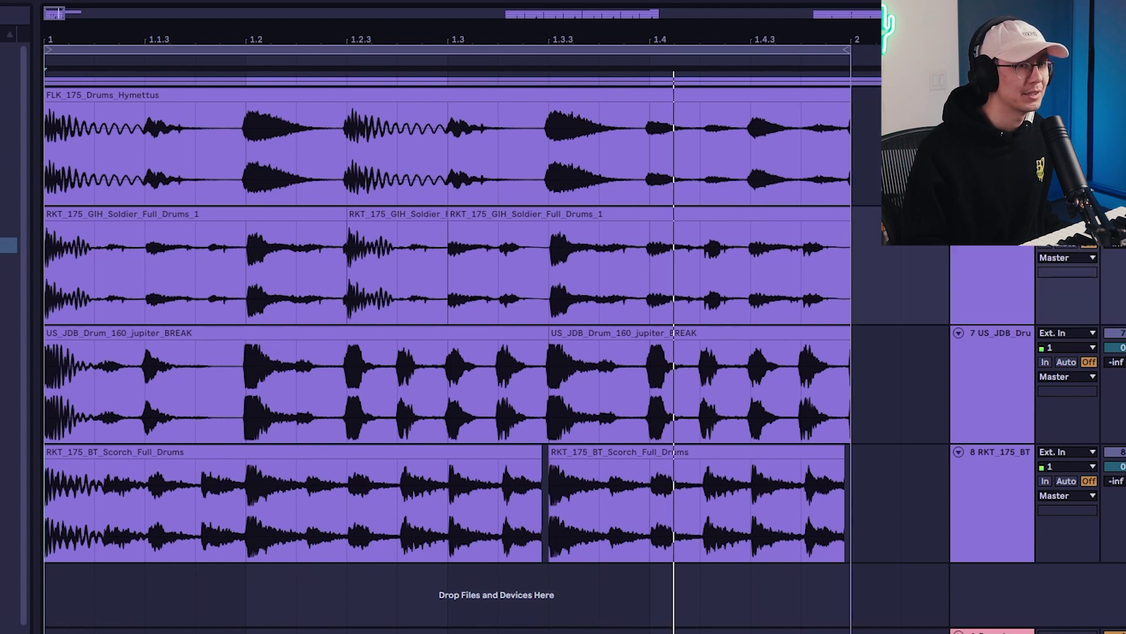
Step: Delete the kick sections of FLK_175_Drums_Hymettus from 1 to 1.1.3 and from 1.2.3 to 1.3, and listen to the break
{"action": "left_click", "coordinate": [999, 250]}
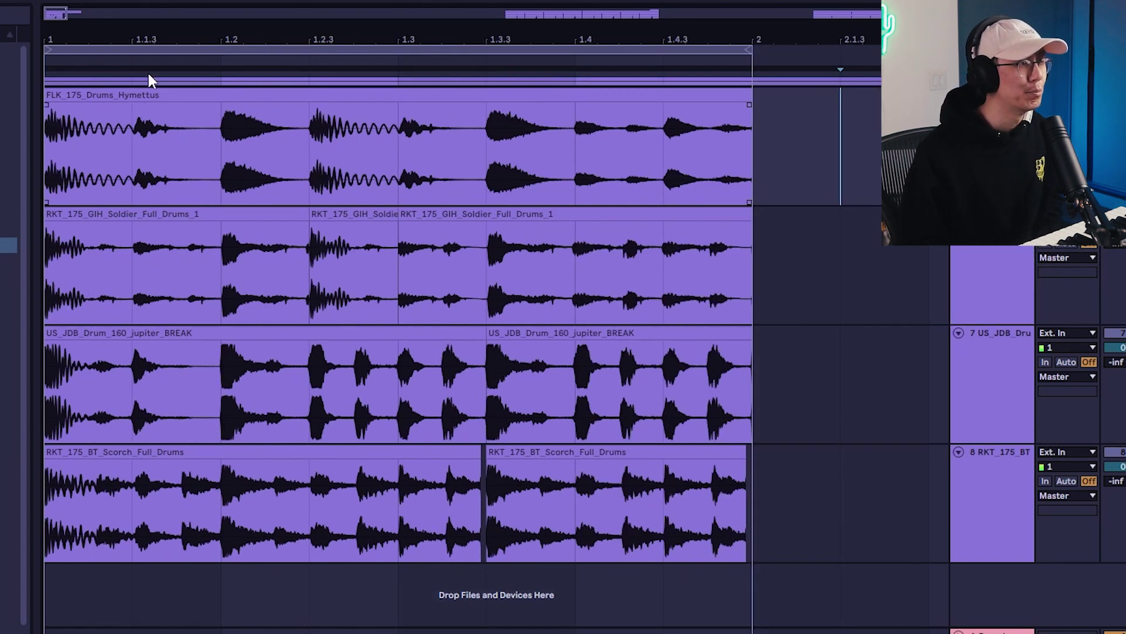
{"action": "left_click_drag", "start_coordinate": [150, 39], "coordinate": [151, 44]}
{"action": "left_click", "coordinate": [146, 129]}
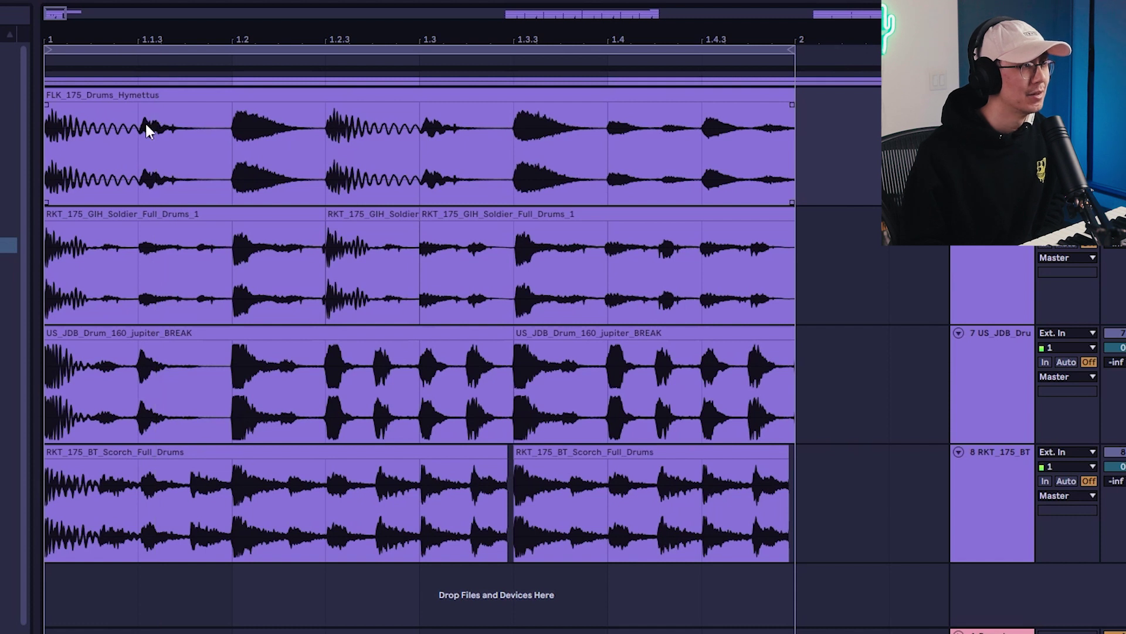
{"action": "left_click_drag", "start_coordinate": [137, 138], "coordinate": [5, 144]}
{"action": "key", "text": "Delete"}
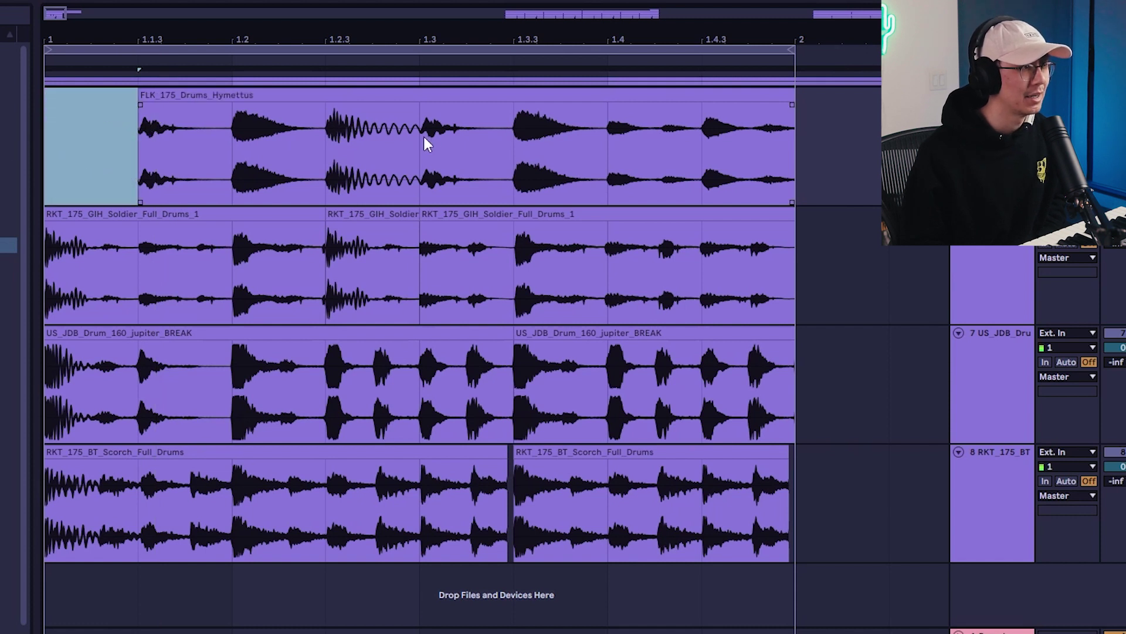
{"action": "left_click_drag", "start_coordinate": [425, 140], "coordinate": [334, 146]}
{"action": "key", "text": "Delete"}
{"action": "left_click", "coordinate": [63, 153]}
{"action": "key", "text": "space"}
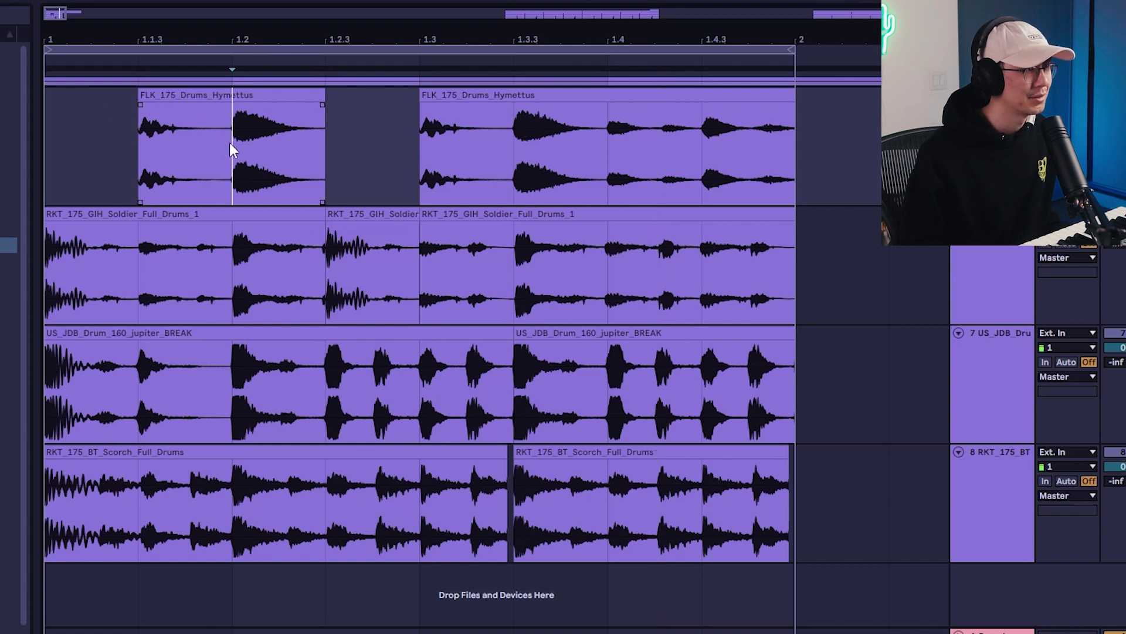
Step: Copy the FLK_175_Drums_Hymettus section from 1.1.3 to 1.2 into the gaps at 1 and 1.2.3, and listen to the break
{"action": "left_click_drag", "start_coordinate": [228, 143], "coordinate": [135, 125]}
{"action": "left_click_drag", "start_coordinate": [197, 91], "coordinate": [375, 113]}
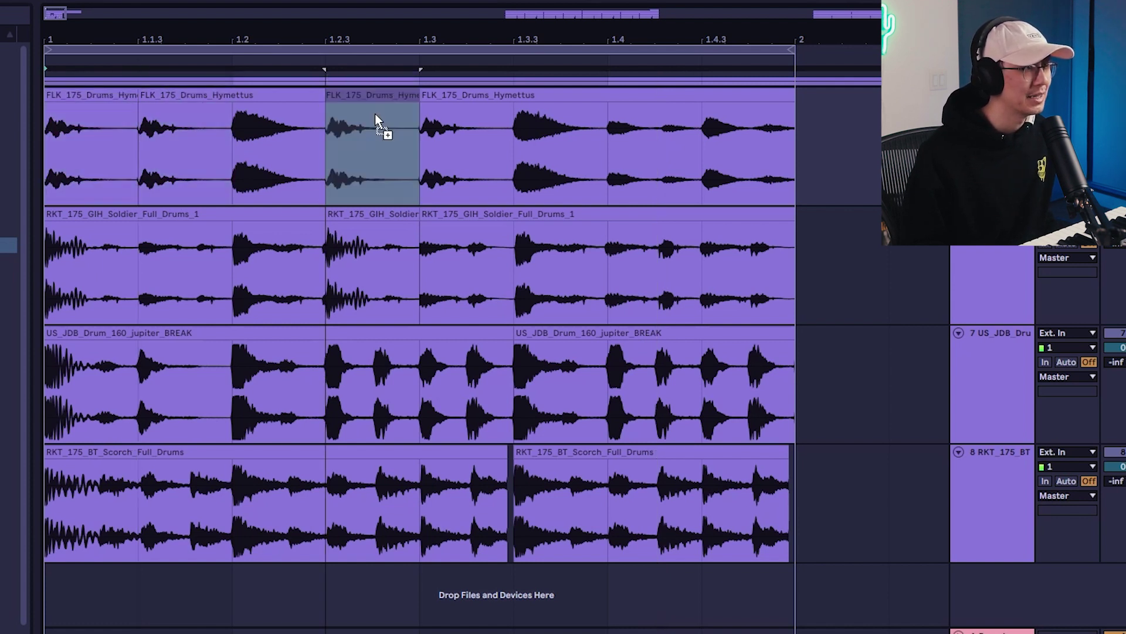
{"action": "left_click", "coordinate": [49, 160]}
{"action": "key", "text": "space"}
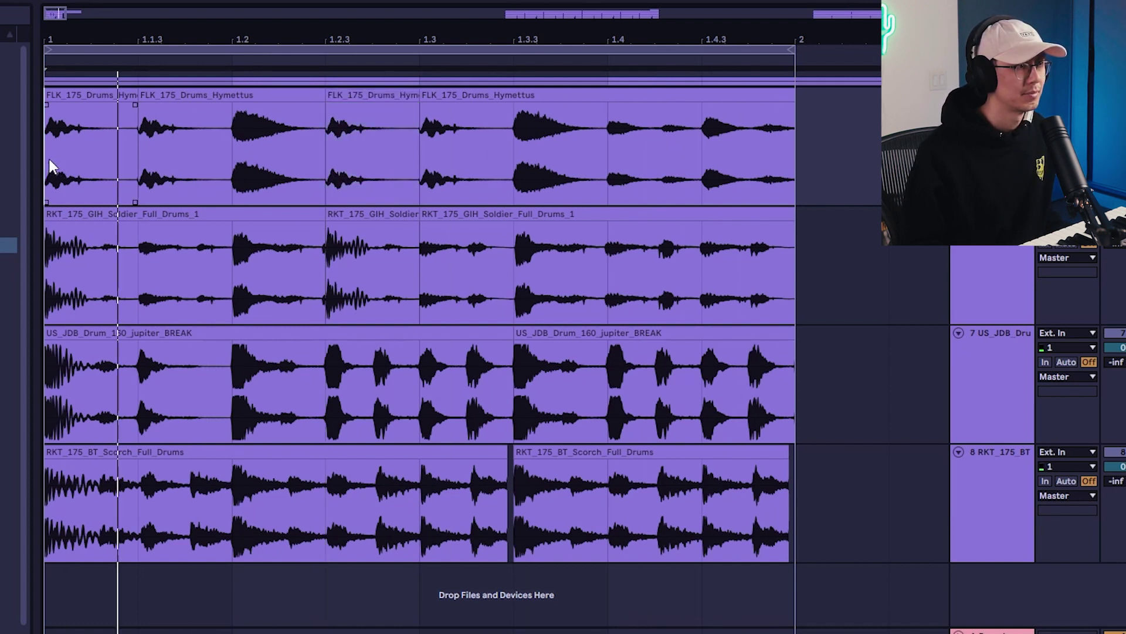
{"action": "key", "text": "space"}
Step: Select the FLK_175_Drums_Hymettus hits from 1 to 1.2, play the break, and insert an audio track below it
{"action": "left_click", "coordinate": [233, 140]}
{"action": "left_click_drag", "start_coordinate": [231, 138], "coordinate": [44, 156]}
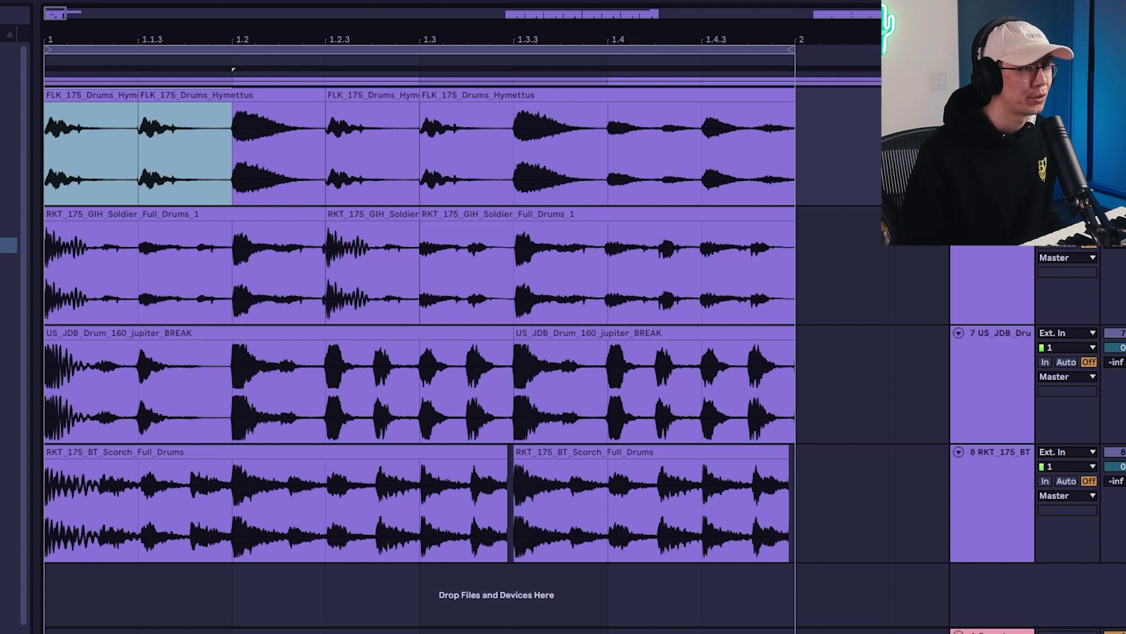
{"action": "key", "text": "space"}
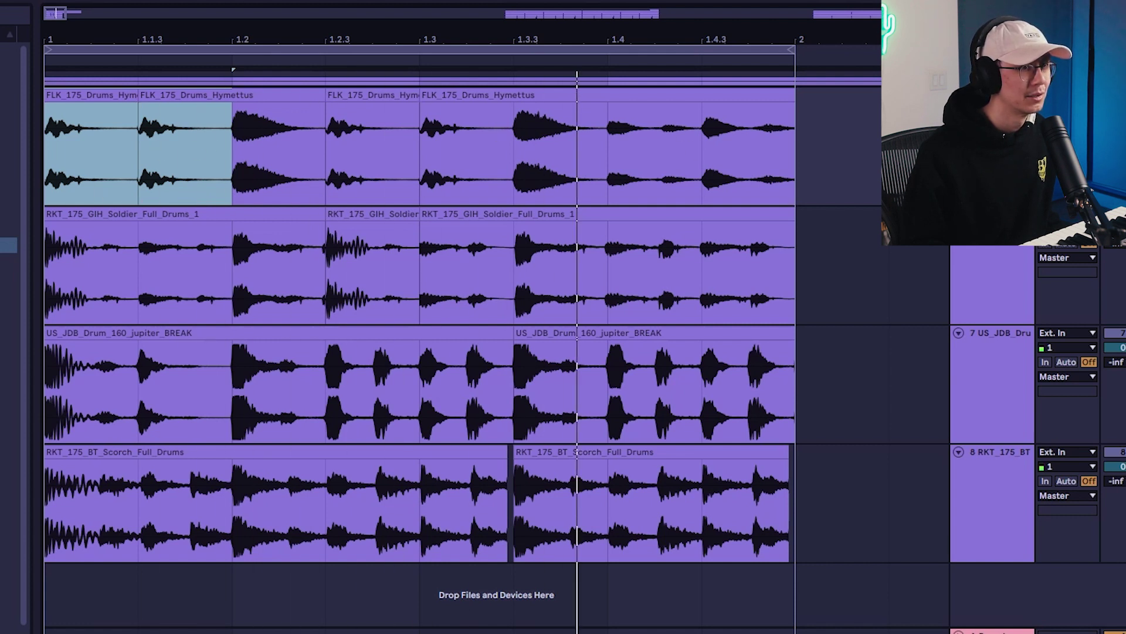
{"action": "right_click", "coordinate": [979, 149]}
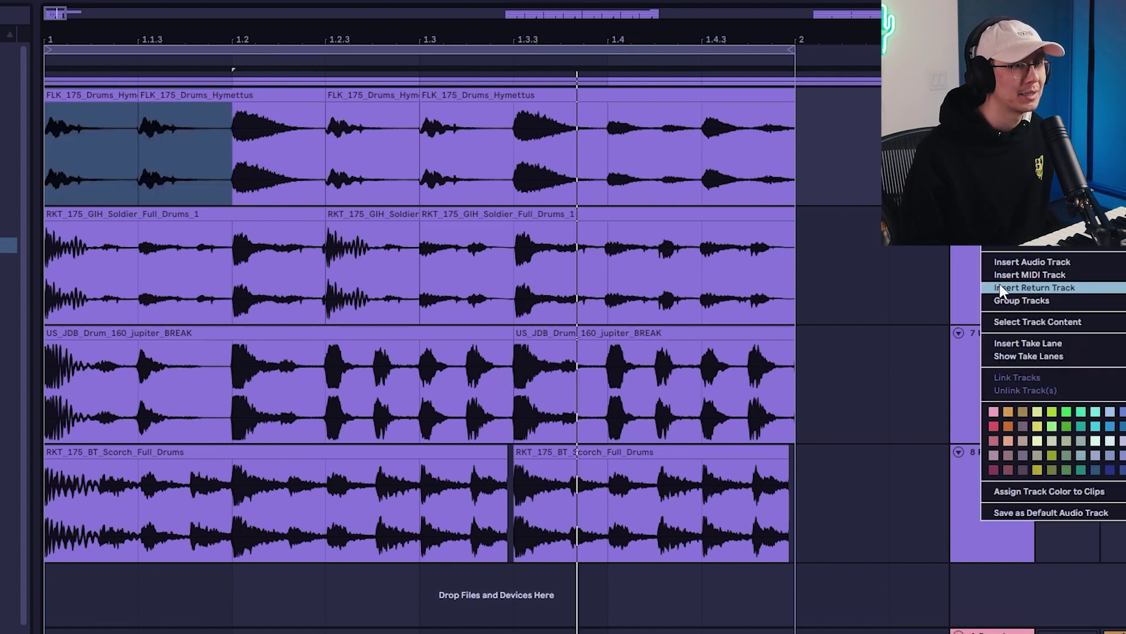
{"action": "left_click", "coordinate": [1008, 263]}
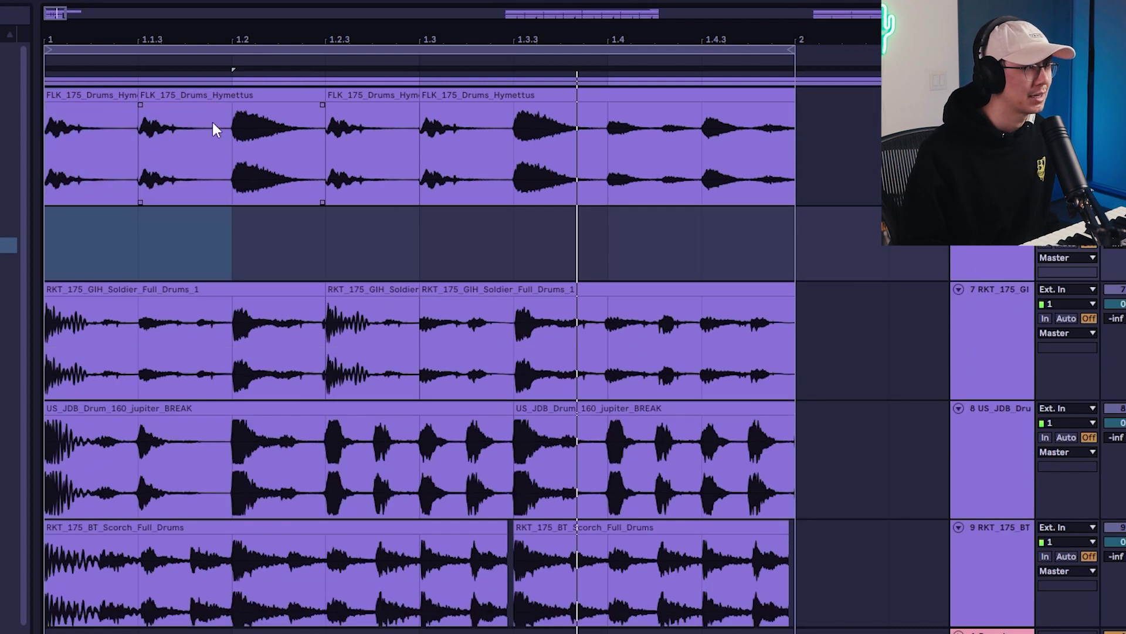
Step: Move the FLK_175_Drums_Hymettus clips at 1–1.2, 1.2.3–1.3.3 and 1.4–2 to the new audio track, leaving the snares on the original track
{"action": "key", "text": "Up"}
{"action": "left_click_drag", "start_coordinate": [120, 95], "coordinate": [104, 240]}
{"action": "left_click_drag", "start_coordinate": [389, 117], "coordinate": [389, 235]}
{"action": "left_click_drag", "start_coordinate": [777, 153], "coordinate": [562, 157]}
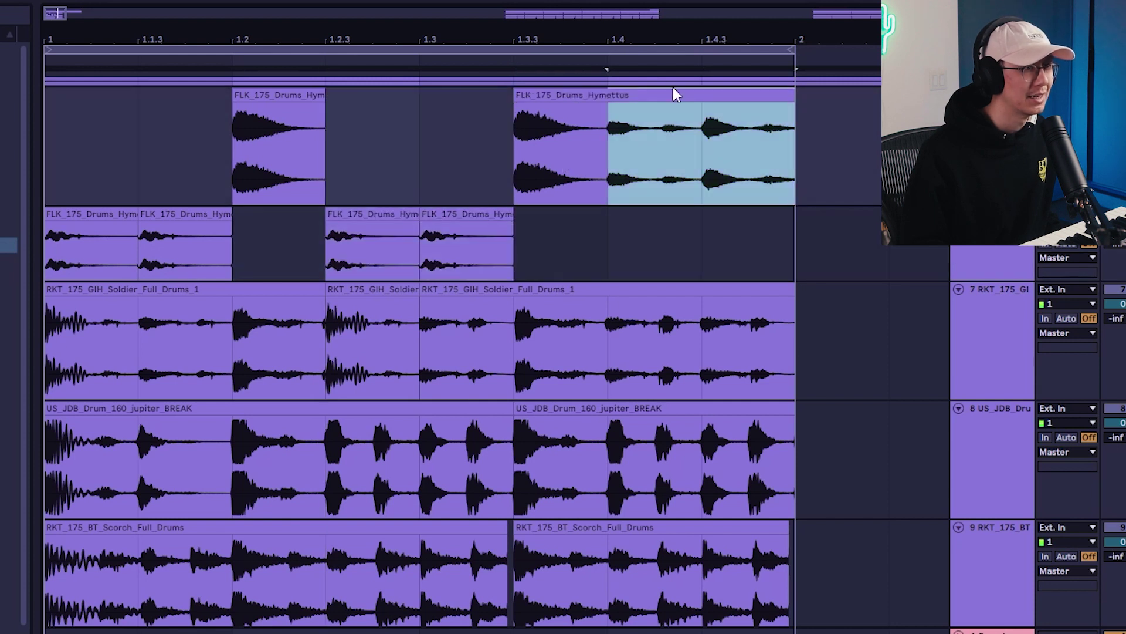
{"action": "left_click_drag", "start_coordinate": [672, 96], "coordinate": [662, 211]}
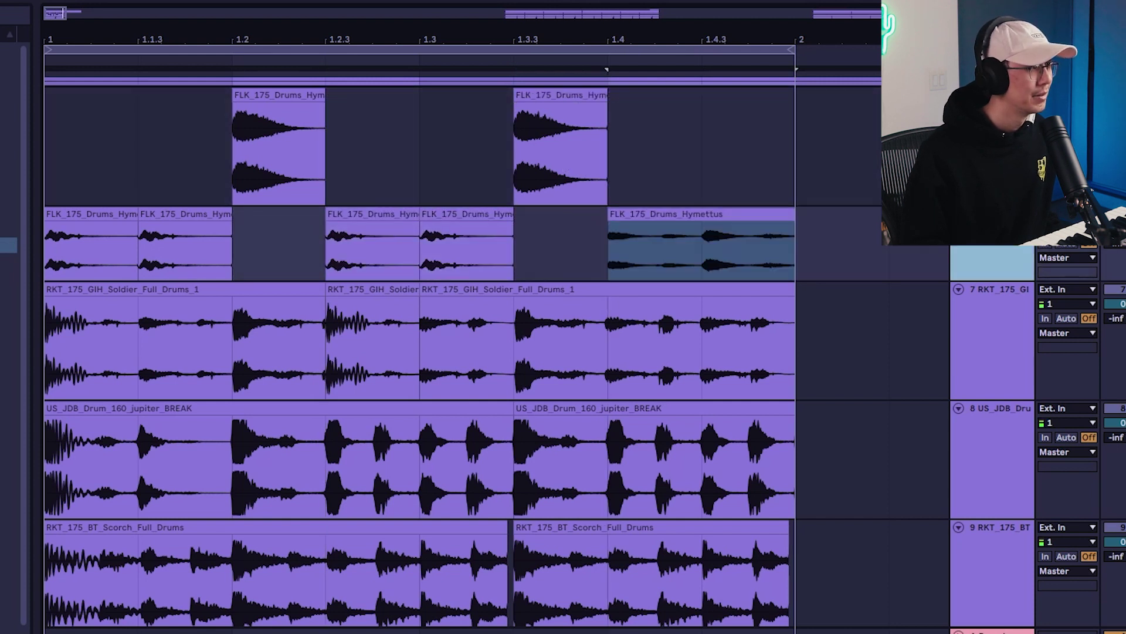
Step: Load the chosen browser item for the new audio track and play the one-bar loop
{"action": "left_click", "coordinate": [9, 526]}
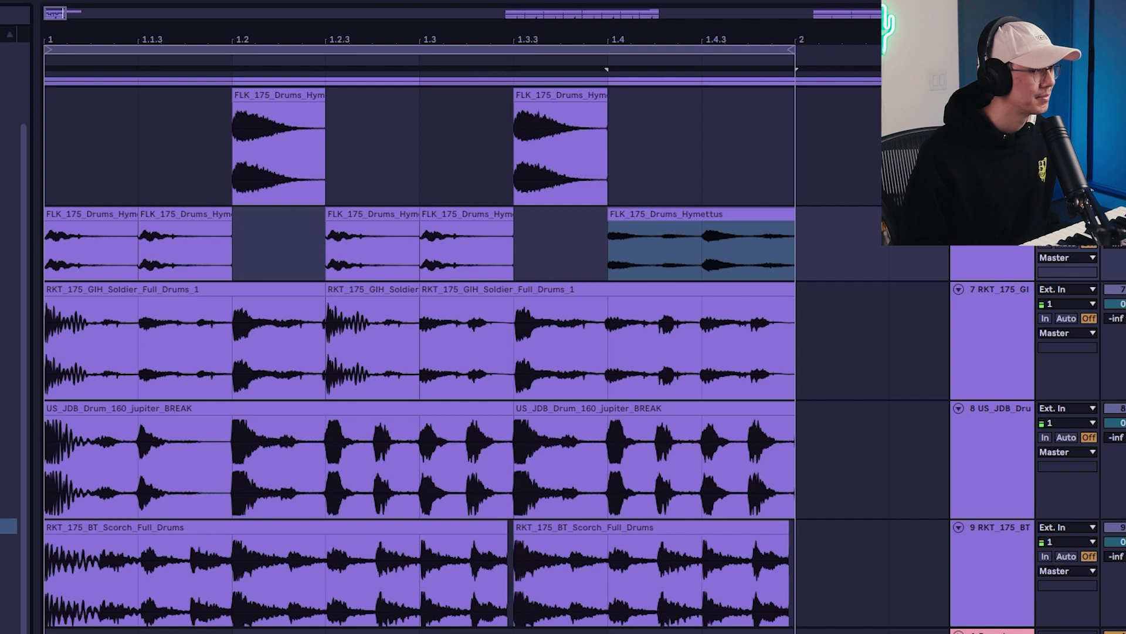
{"action": "left_click", "coordinate": [8, 217]}
{"action": "key", "text": "Return"}
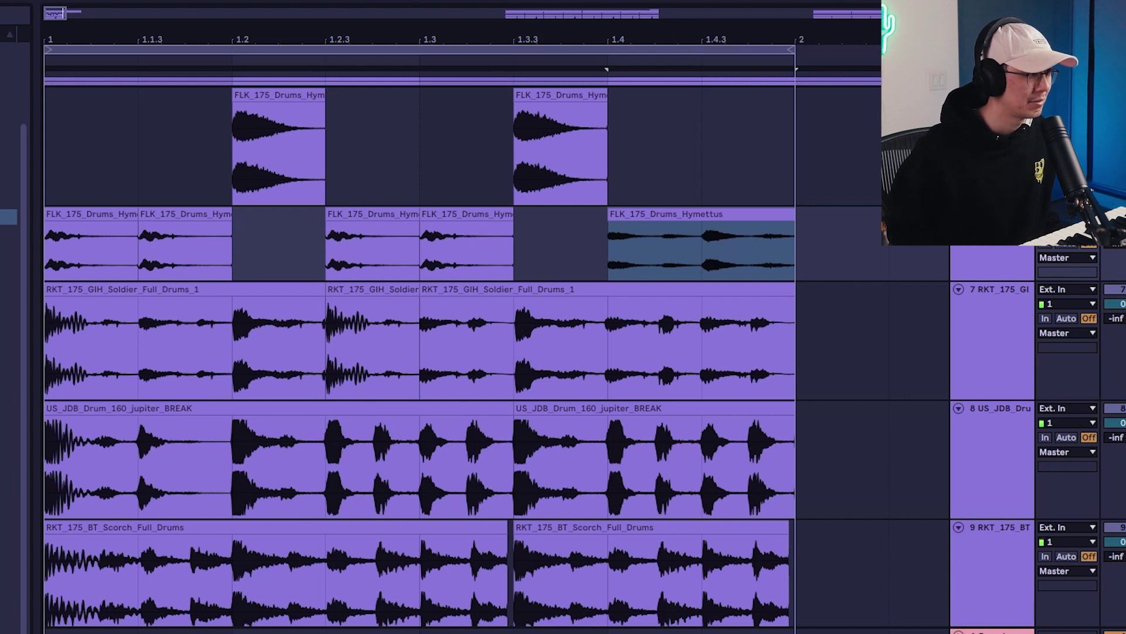
{"action": "key", "text": "space"}
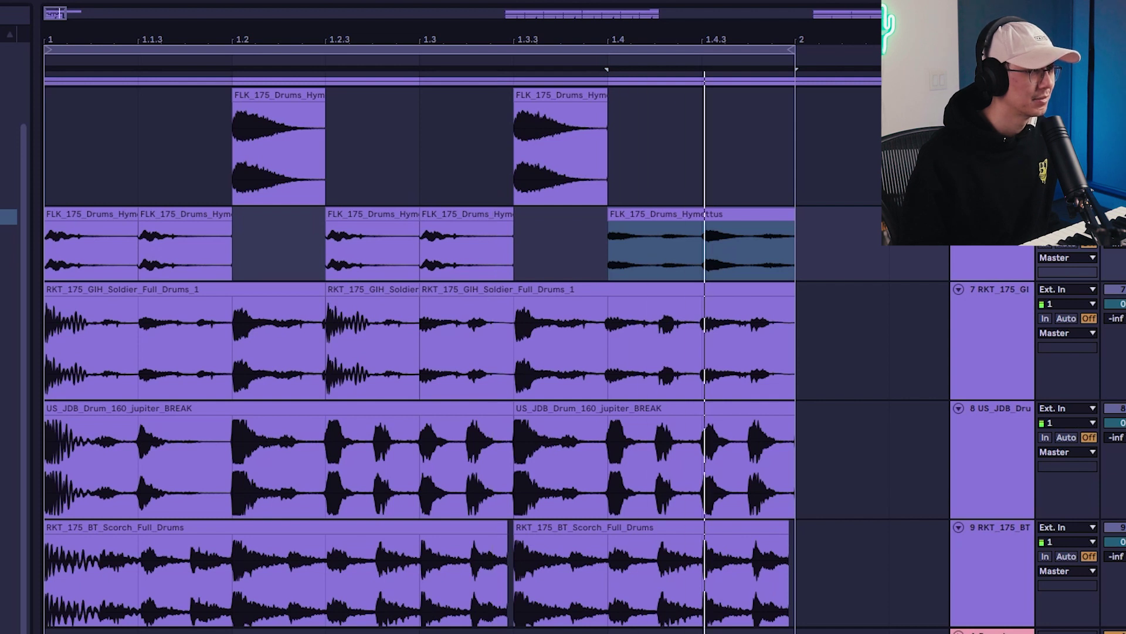
{"action": "key", "text": "space"}
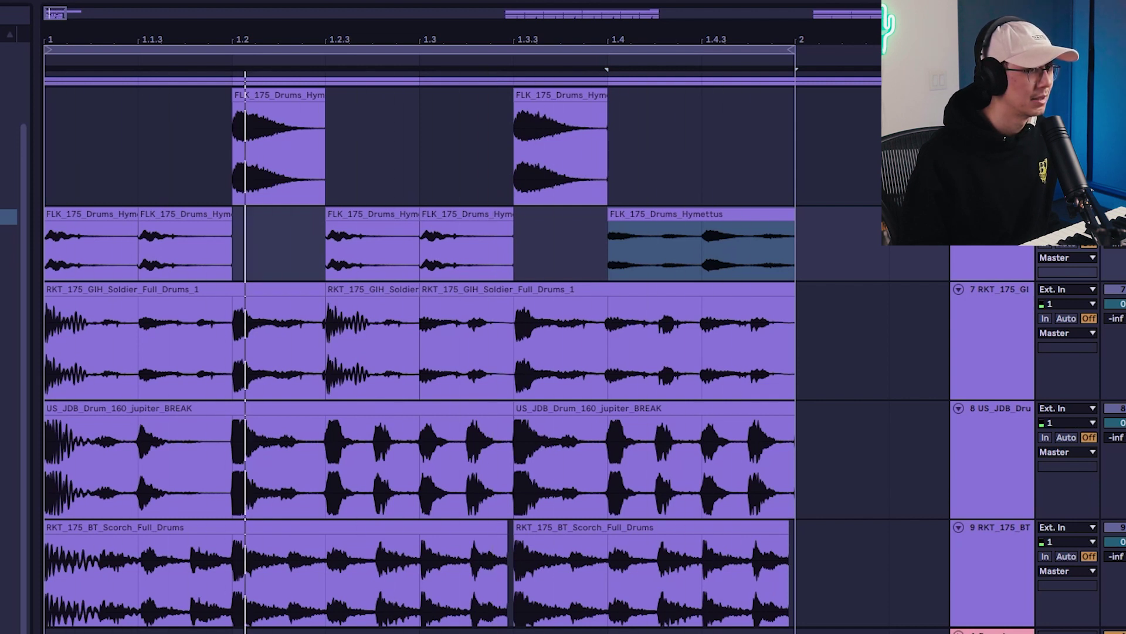
Step: Listen to the two split FLK_175_Drums_Hymettus tracks together from the start of bar 1
{"action": "left_click", "coordinate": [992, 95]}
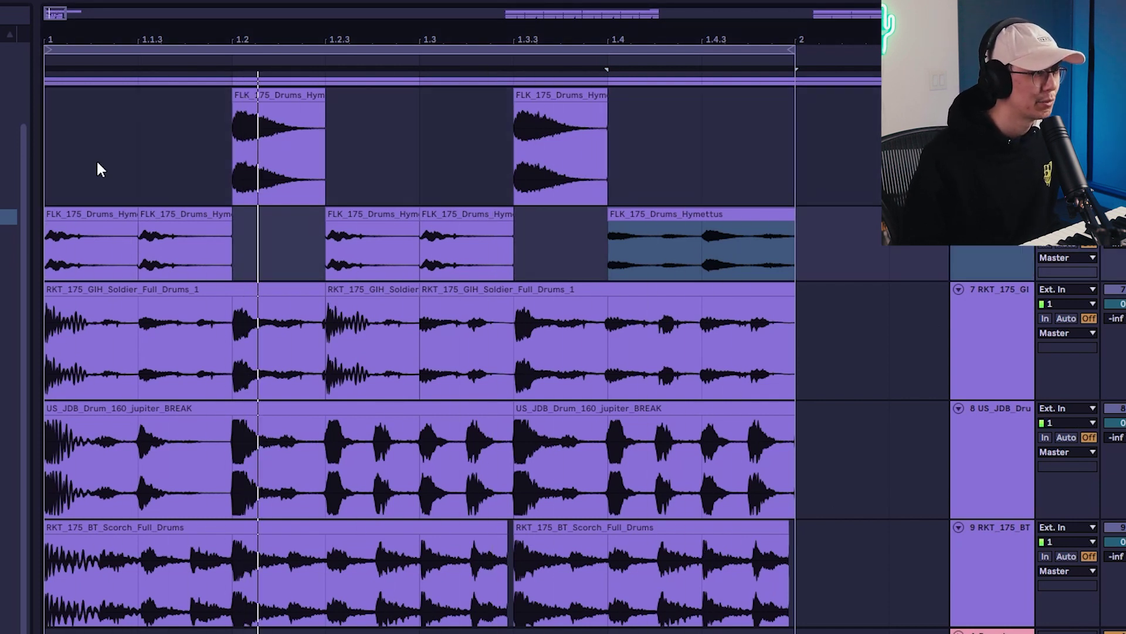
{"action": "left_click", "coordinate": [49, 171]}
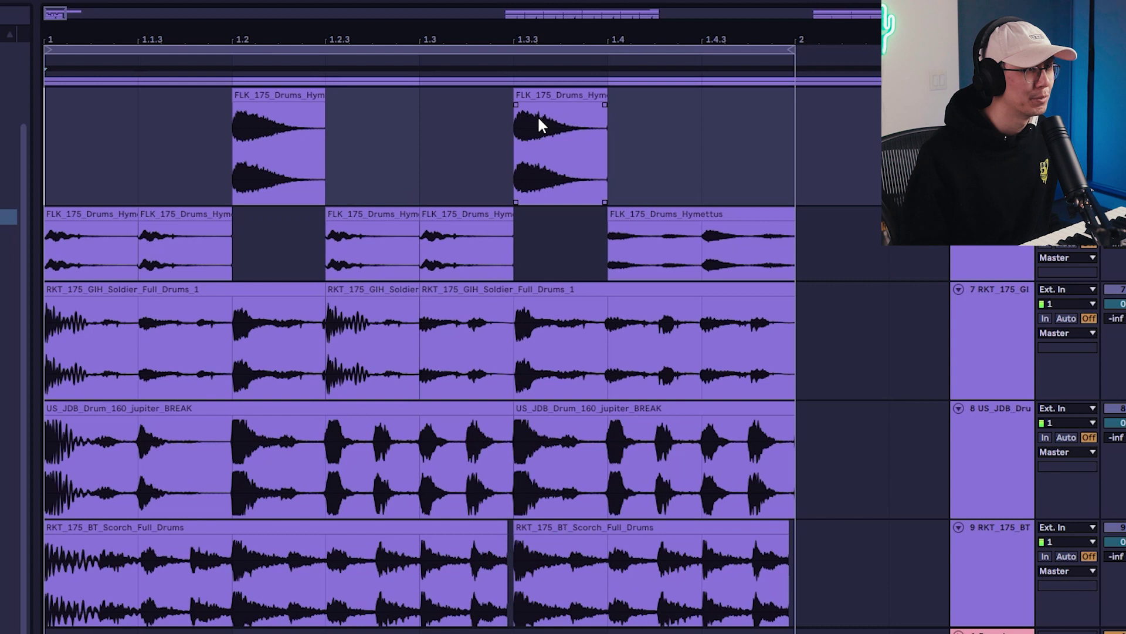
{"action": "key", "text": "space"}
{"action": "key", "text": "space"}
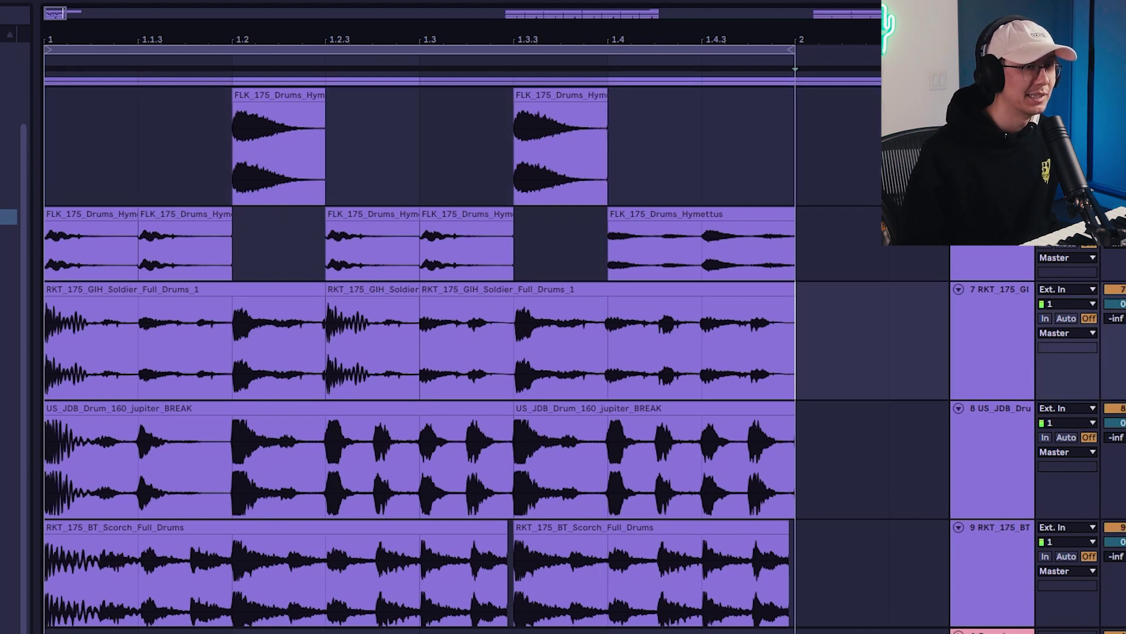
Step: Audition the RKT_175_GIH_Soldier_Full_Drums_1 track and return the playback position to bar 1
{"action": "left_click", "coordinate": [983, 318]}
{"action": "left_click", "coordinate": [306, 289]}
{"action": "key", "text": "space"}
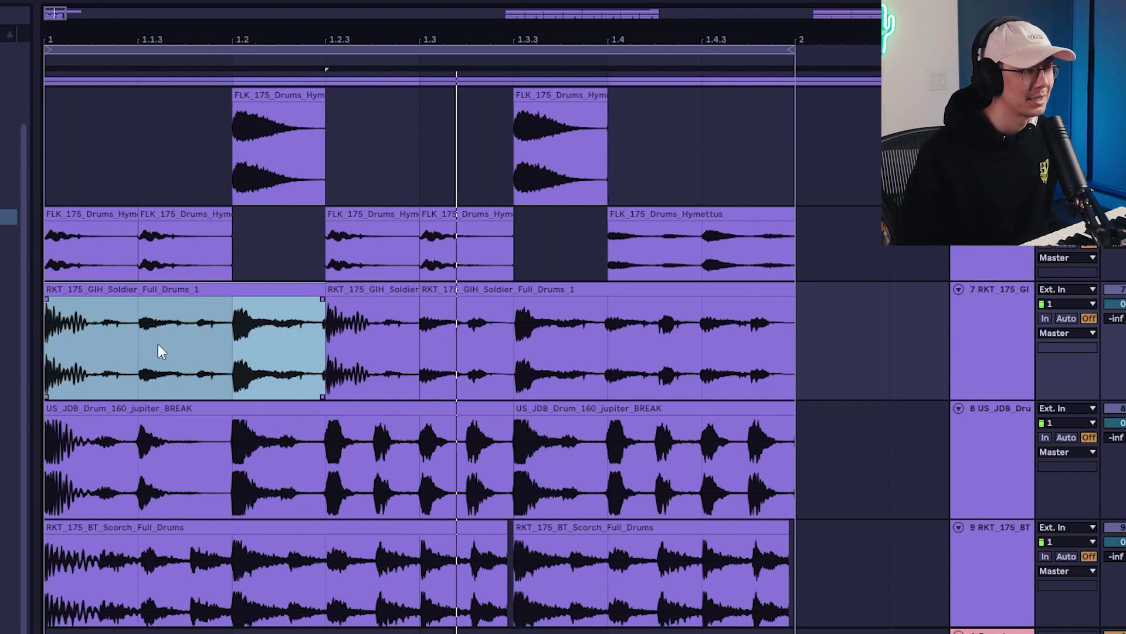
{"action": "left_click", "coordinate": [241, 340]}
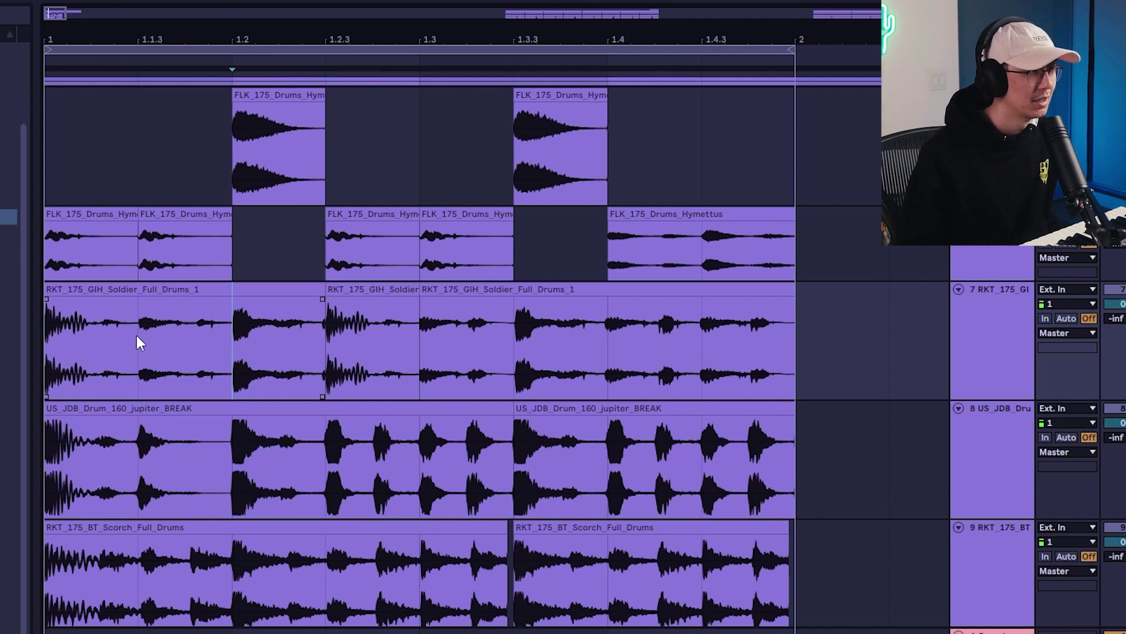
{"action": "key", "text": "Home"}
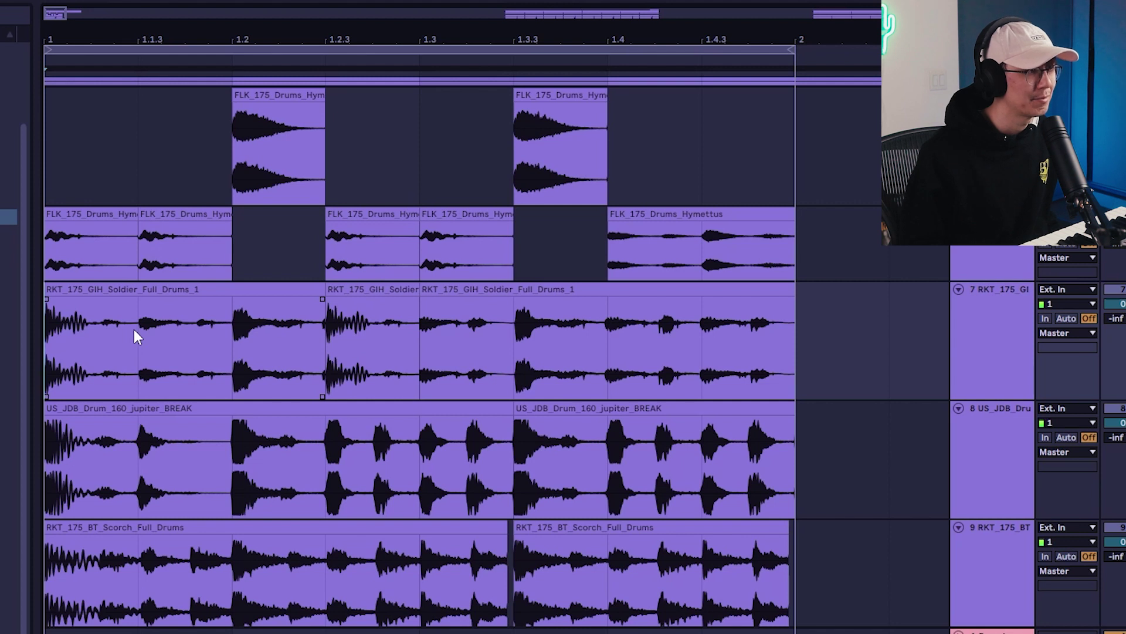
Step: Delete the snares at 1.2–1.2.3 and 1.3.3–1.4 from the RKT_175_GIH_Soldier_Full_Drums_1 track and play from bar 1
{"action": "left_click", "coordinate": [237, 331]}
{"action": "left_click_drag", "start_coordinate": [237, 333], "coordinate": [310, 326]}
{"action": "key", "text": "Delete"}
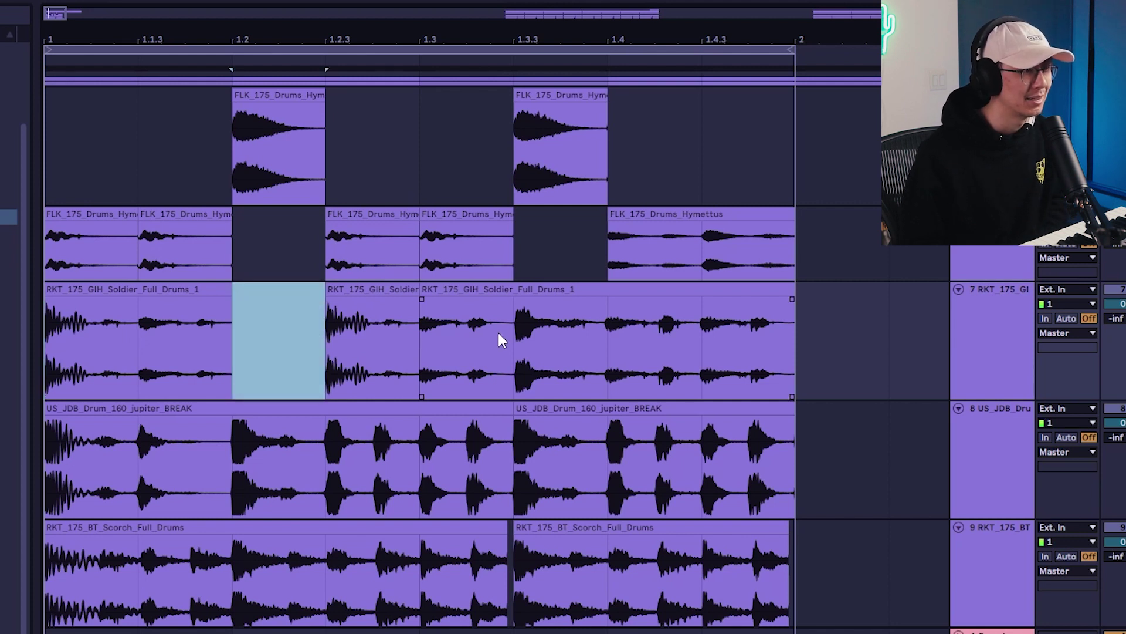
{"action": "left_click_drag", "start_coordinate": [504, 333], "coordinate": [617, 332]}
{"action": "key", "text": "Delete"}
{"action": "left_click", "coordinate": [51, 338]}
{"action": "key", "text": "space"}
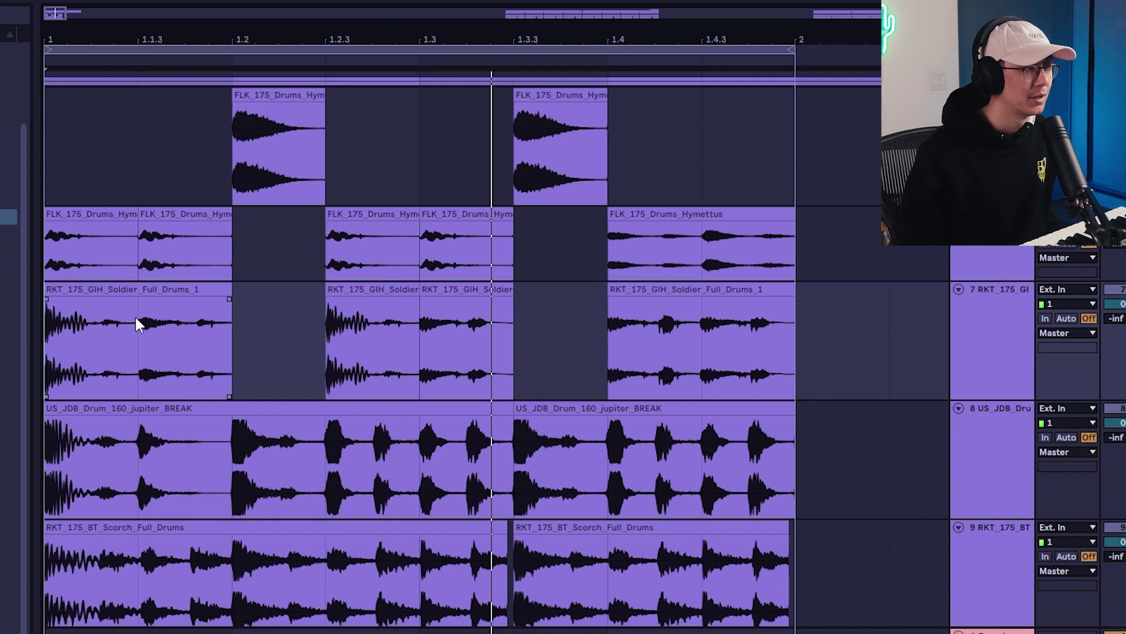
Step: Try filling the GIH_Soldier gaps at 1.2 and 1.3.3 with copies of the 1.4–1.4.3 slice, and undo both copies
{"action": "left_click_drag", "start_coordinate": [138, 321], "coordinate": [232, 320]}
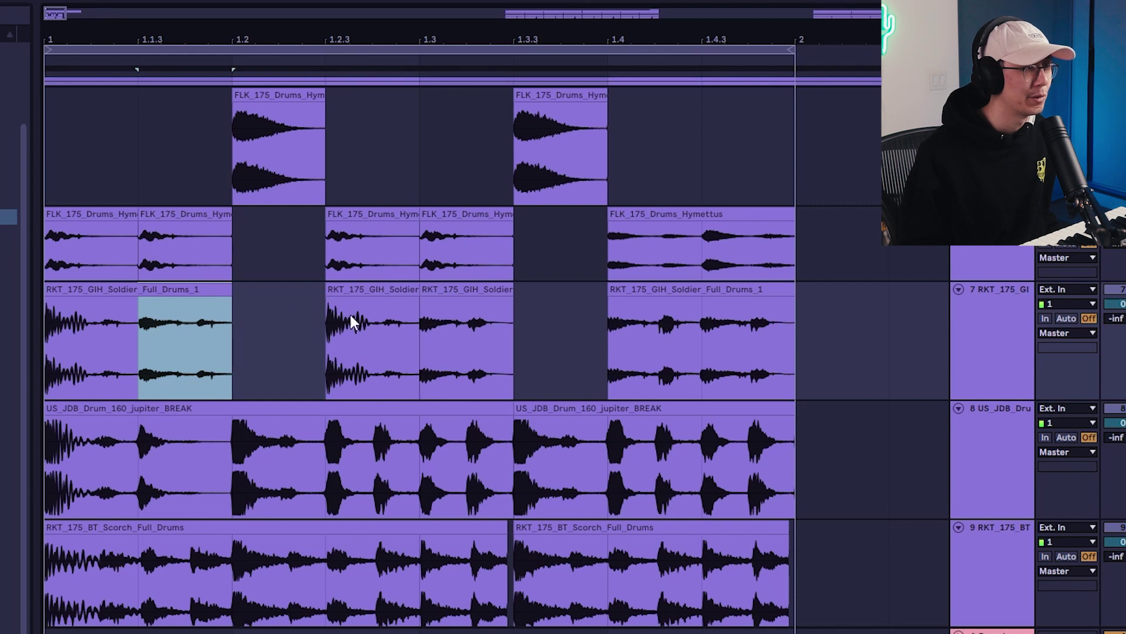
{"action": "left_click_drag", "start_coordinate": [607, 332], "coordinate": [693, 332]}
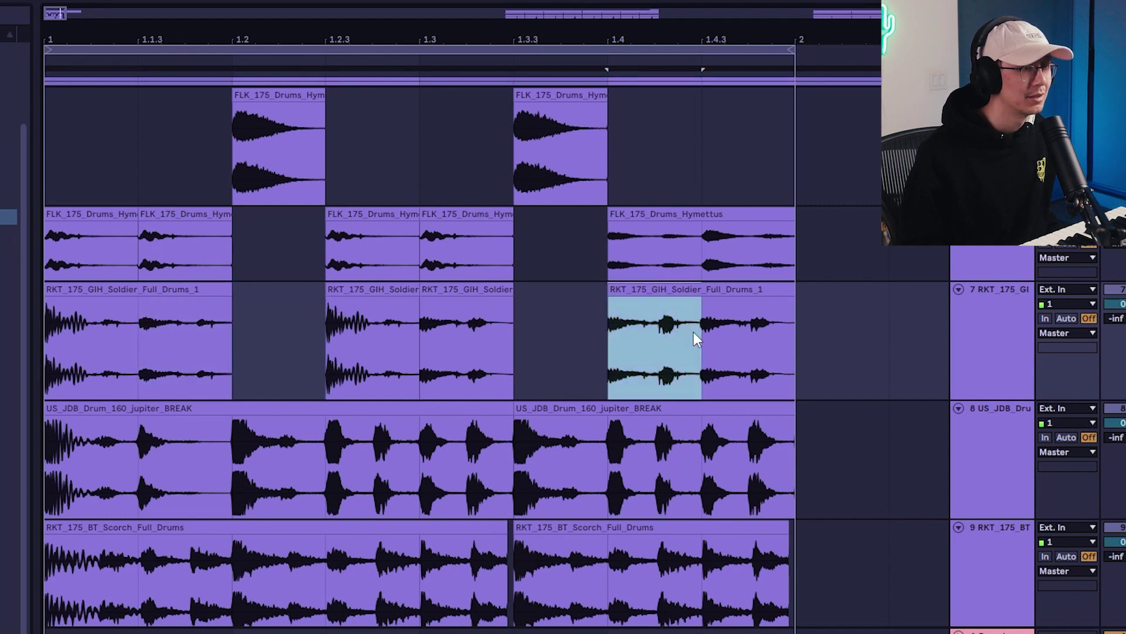
{"action": "left_click_drag", "start_coordinate": [652, 287], "coordinate": [282, 295]}
{"action": "left_click", "coordinate": [47, 350]}
{"action": "key", "text": "space"}
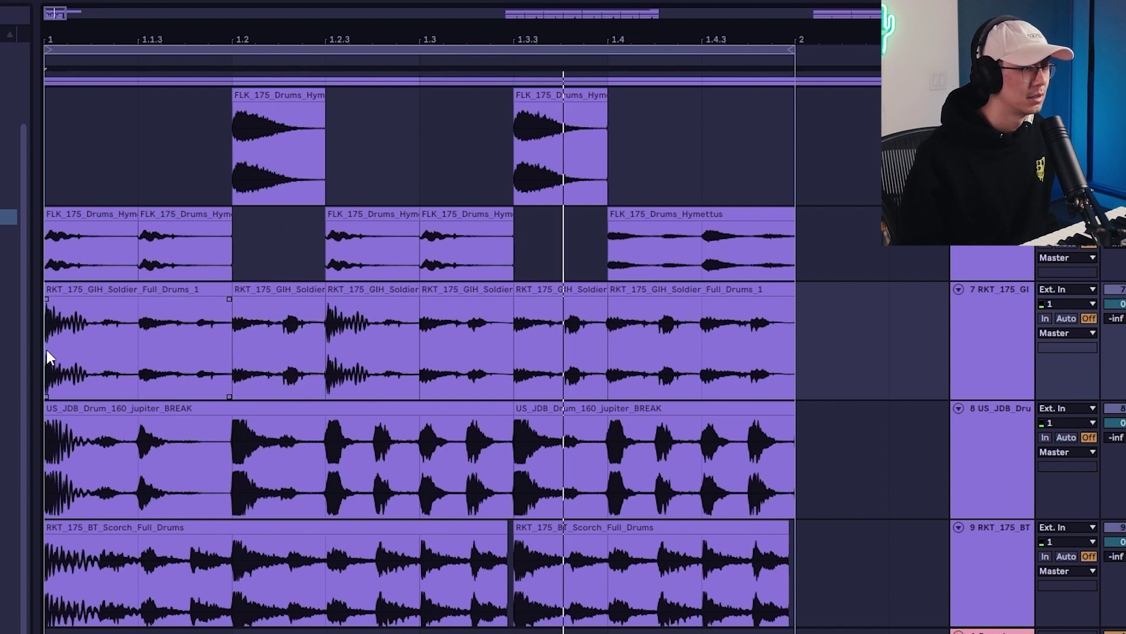
{"action": "key", "text": "ctrl+z"}
{"action": "key", "text": "ctrl+z"}
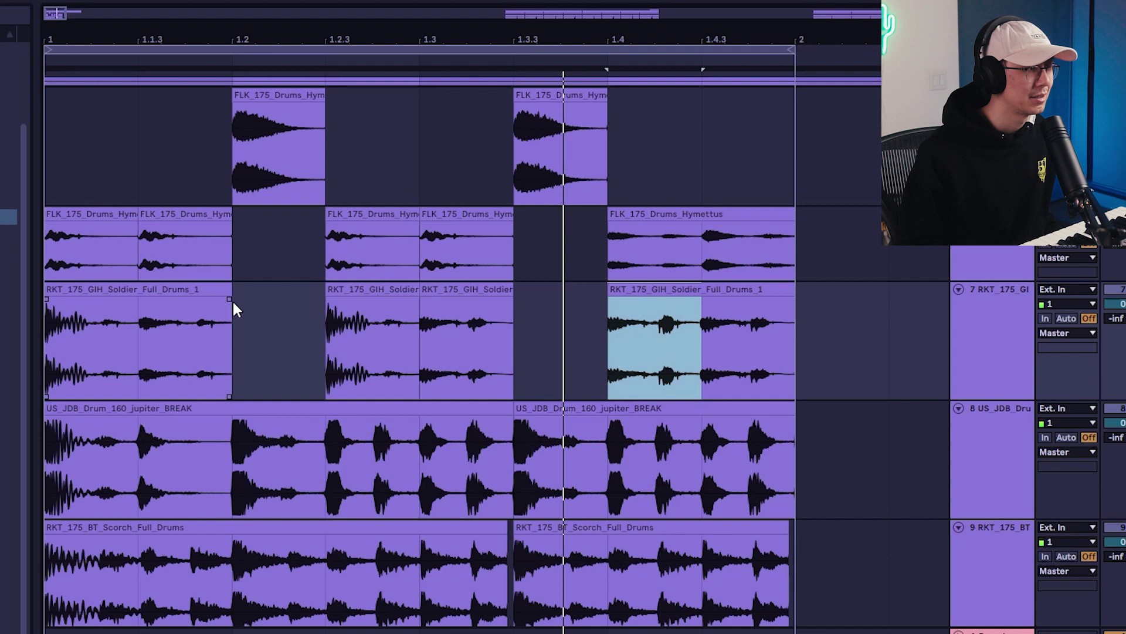
Step: Copy the 1.1.3–1.2 slice of the GIH_Soldier break into the gaps at 1.2–1.2.3 and 1.3.3–1.4
{"action": "left_click_drag", "start_coordinate": [230, 303], "coordinate": [130, 320]}
{"action": "left_click_drag", "start_coordinate": [189, 291], "coordinate": [191, 291]}
{"action": "key", "text": "ctrl+d"}
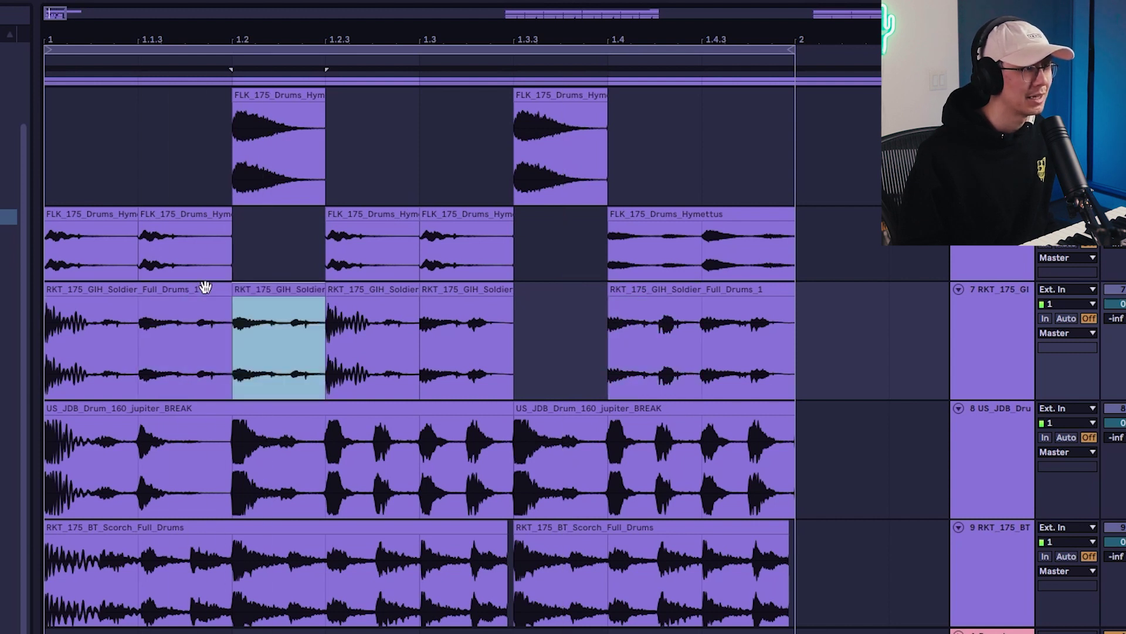
{"action": "left_click_drag", "start_coordinate": [269, 289], "coordinate": [512, 291]}
{"action": "left_click", "coordinate": [51, 336]}
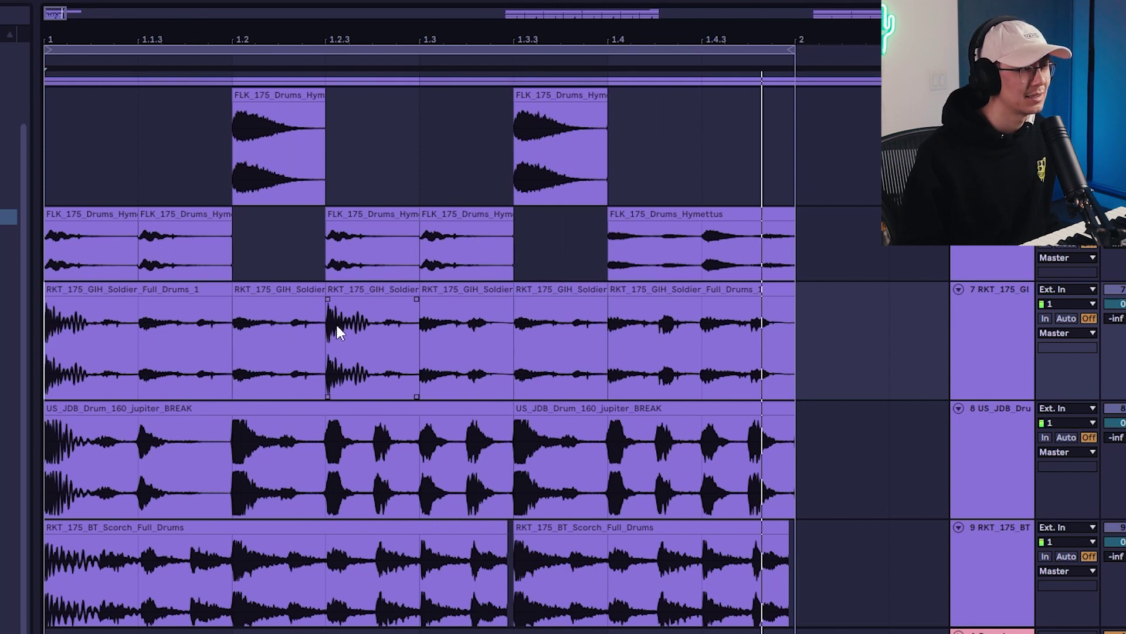
Step: Listen to the two FLK_175_Drums_Hymettus tracks and the GIH_Soldier track together, selecting the whole group
{"action": "left_click", "coordinate": [571, 325]}
{"action": "left_click", "coordinate": [995, 176]}
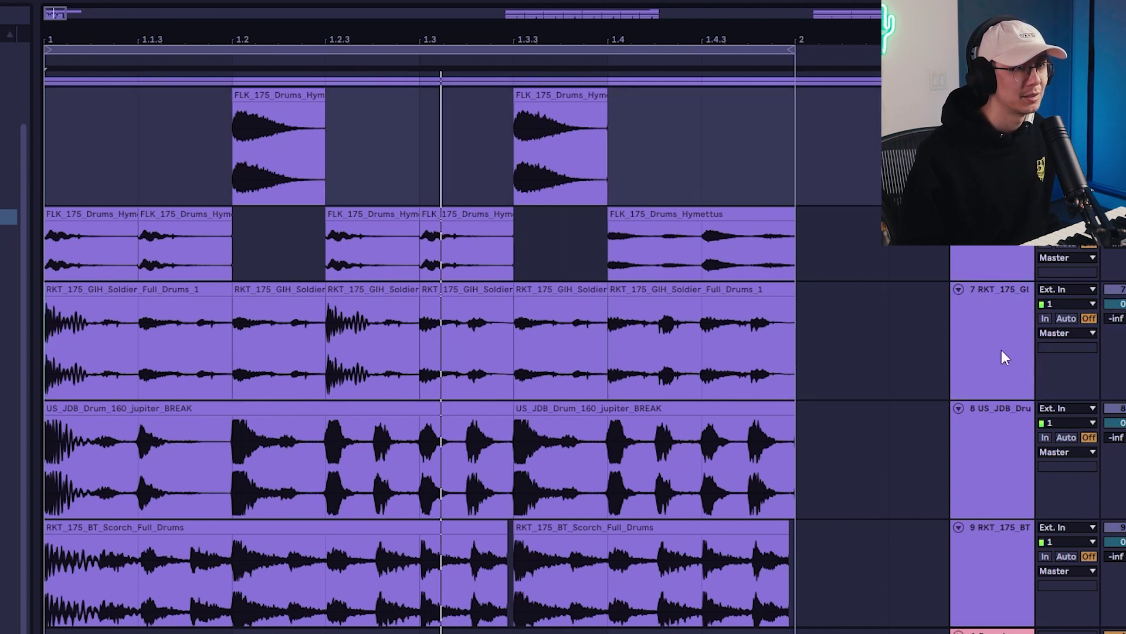
{"action": "left_click", "coordinate": [1003, 353], "text": "shift"}
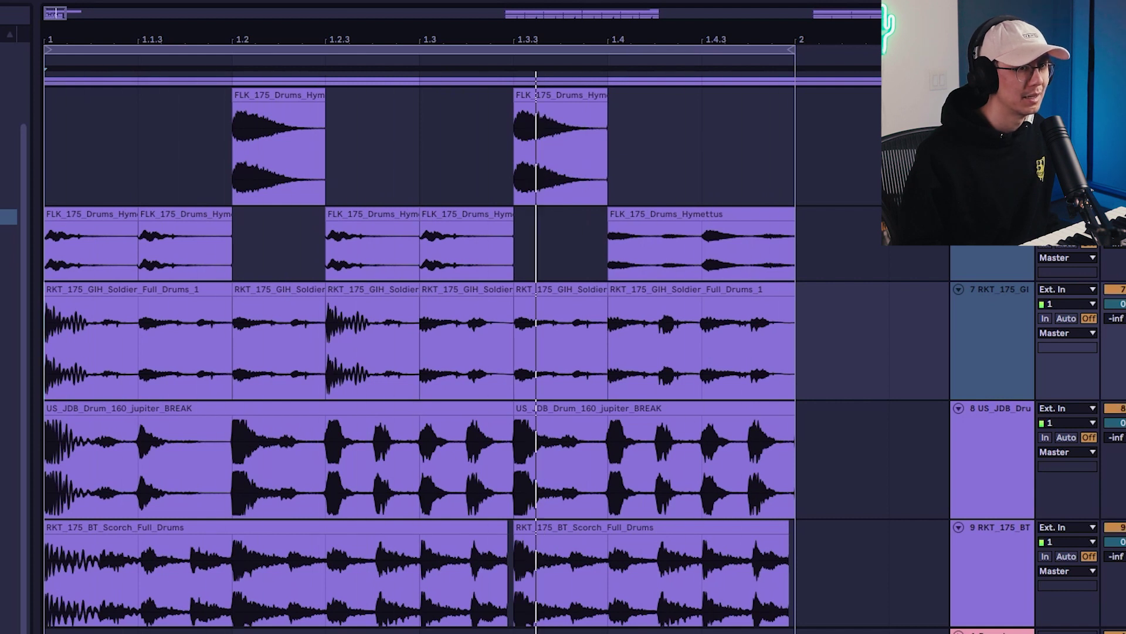
Step: Solo the US_JDB_Drum_160_jupiter_BREAK track and listen to its one-bar loop
{"action": "left_click", "coordinate": [992, 449]}
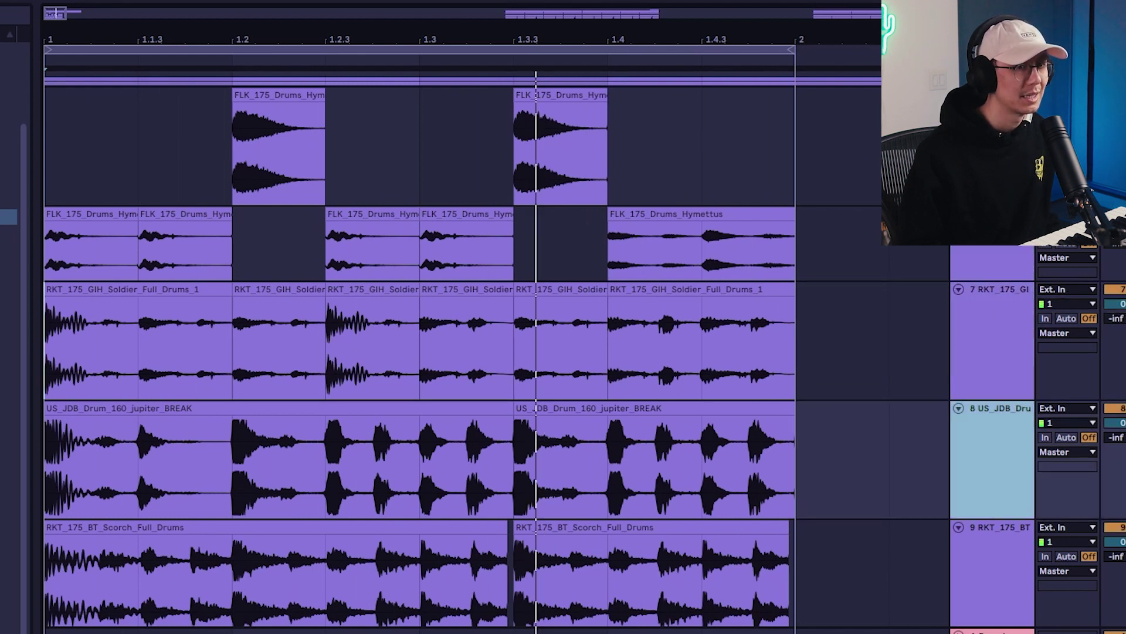
{"action": "key", "text": "s"}
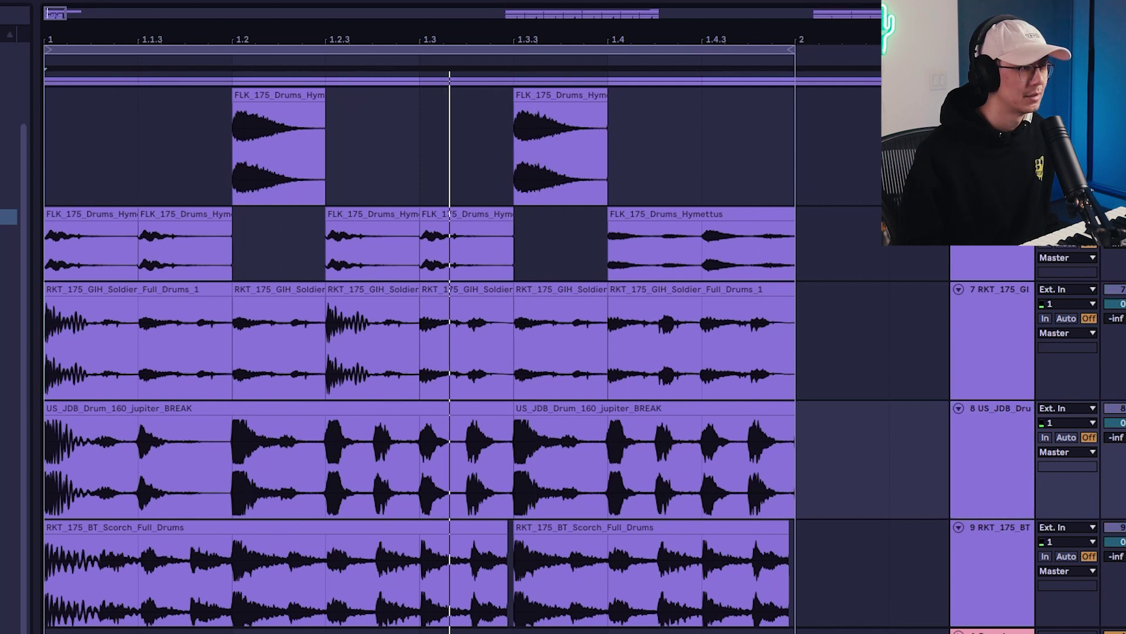
{"action": "scroll", "coordinate": [455, 418], "scroll_direction": "down", "scroll_amount": 1}
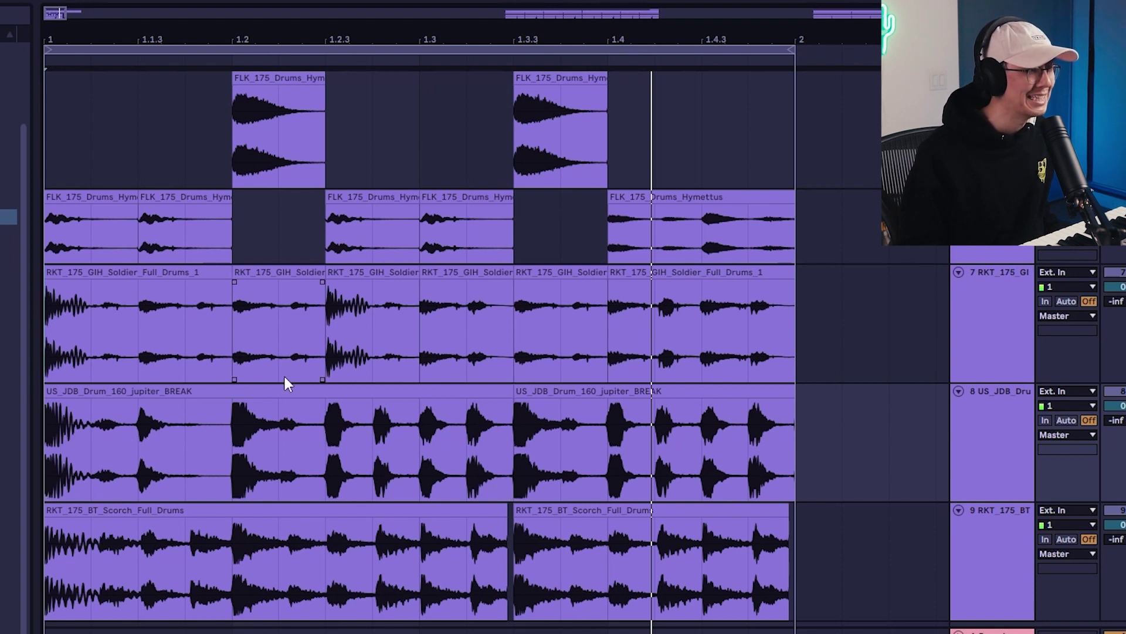
Step: Delete the hits at 1–1.1.2, 1.2–1.2.2 and 1.3.3–1.3.4 from the US_JDB_Drum_160_jupiter_BREAK track
{"action": "mouse_move", "coordinate": [320, 438]}
{"action": "left_mouse_down"}
{"action": "mouse_move", "coordinate": [252, 437]}
{"action": "mouse_move", "coordinate": [320, 434]}
{"action": "left_mouse_up"}
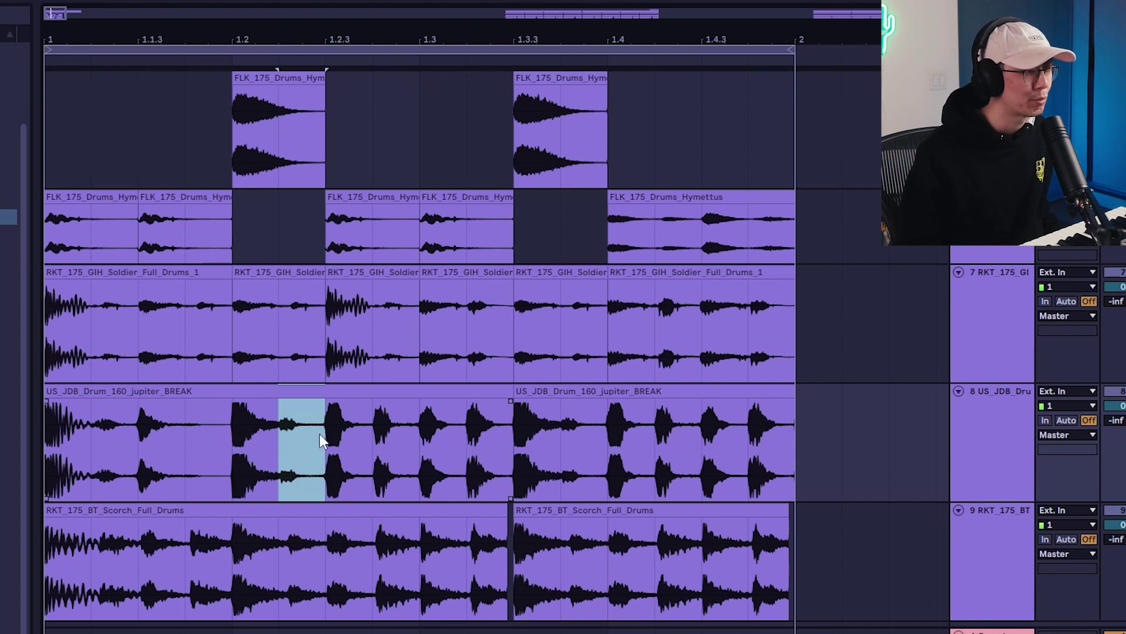
{"action": "left_click_drag", "start_coordinate": [230, 433], "coordinate": [282, 432]}
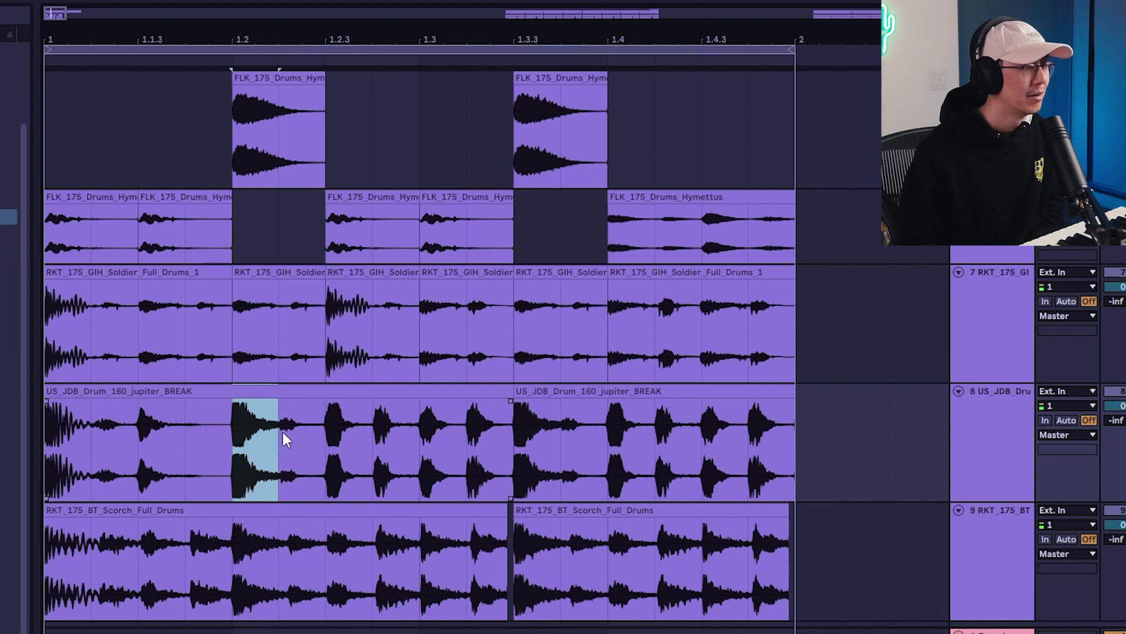
{"action": "key", "text": "Delete"}
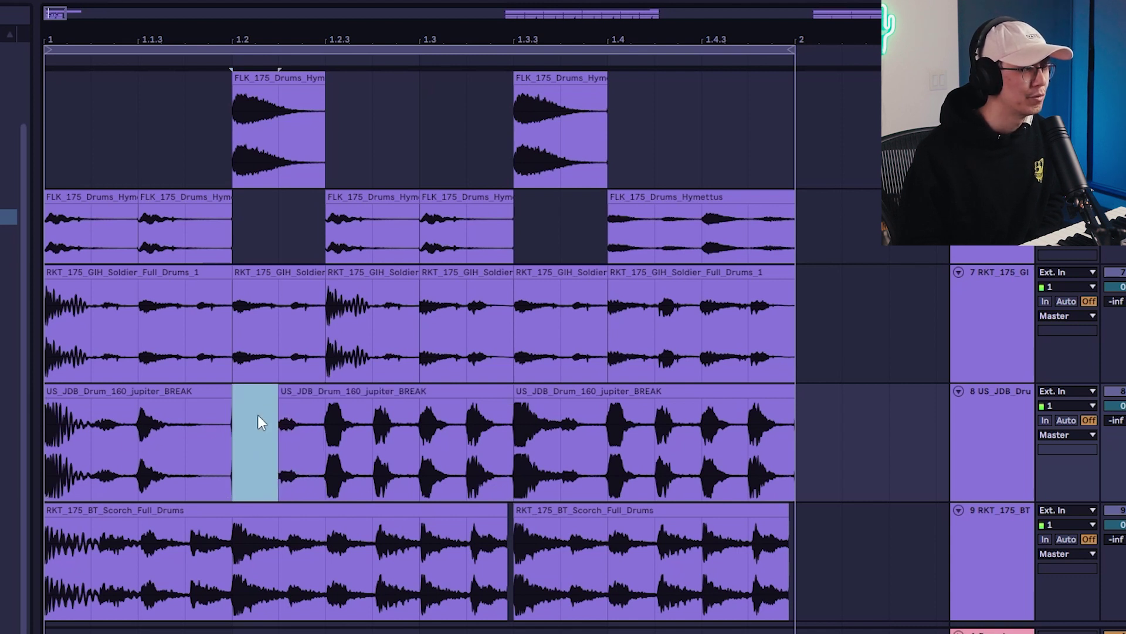
{"action": "left_click_drag", "start_coordinate": [87, 441], "coordinate": [24, 442]}
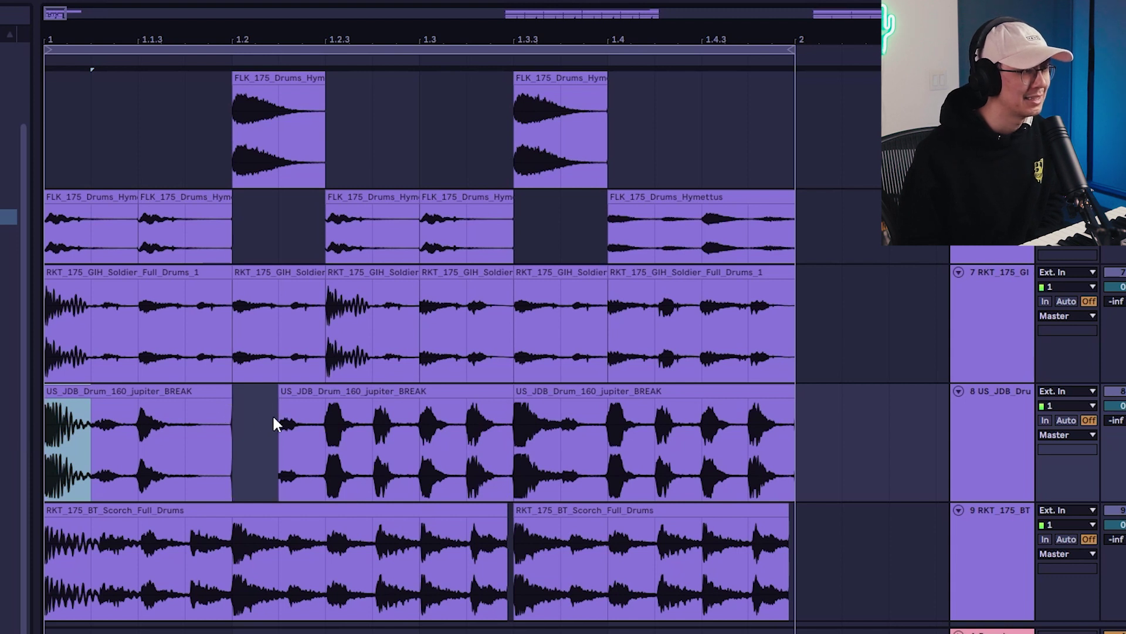
{"action": "key", "text": "Delete"}
{"action": "left_click_drag", "start_coordinate": [333, 441], "coordinate": [371, 446]}
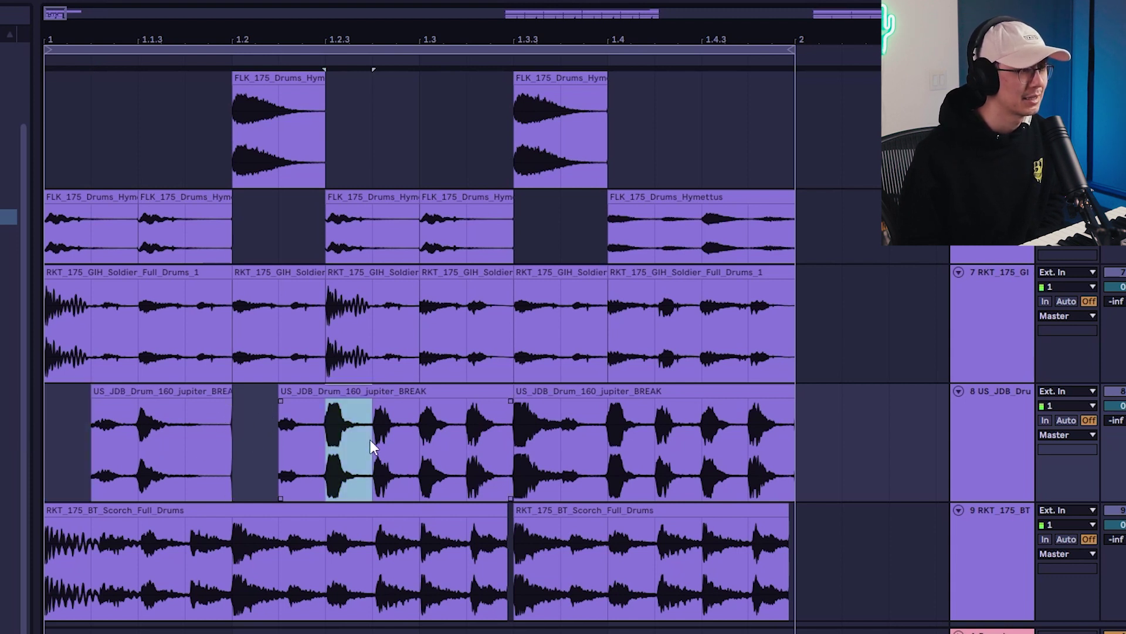
{"action": "left_click", "coordinate": [52, 442]}
{"action": "key", "text": "space"}
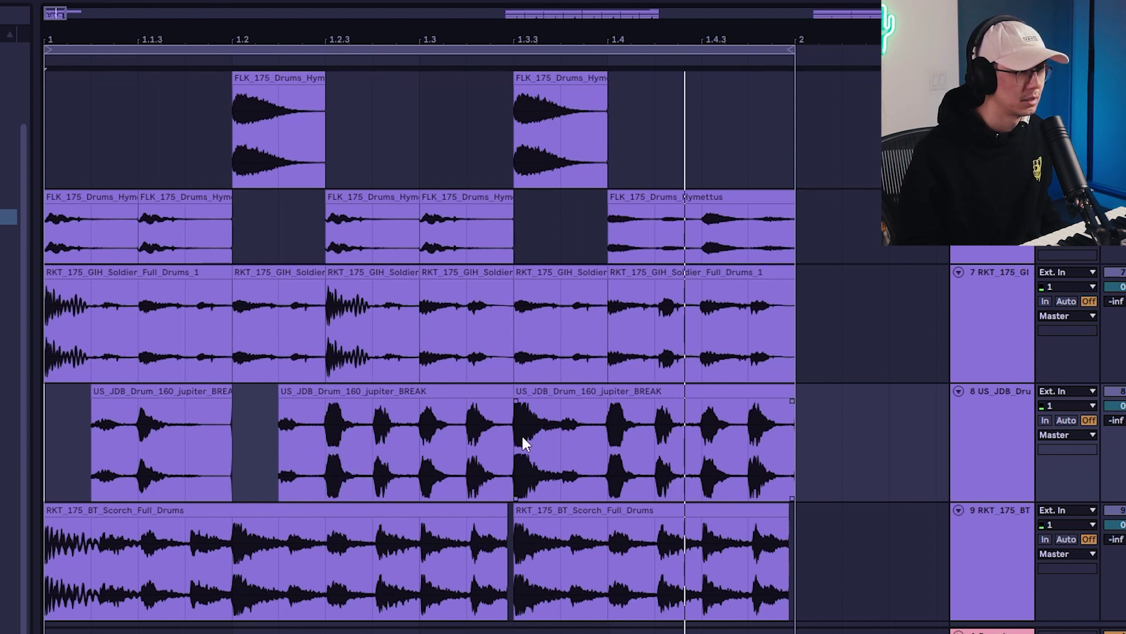
{"action": "left_click_drag", "start_coordinate": [523, 437], "coordinate": [554, 439]}
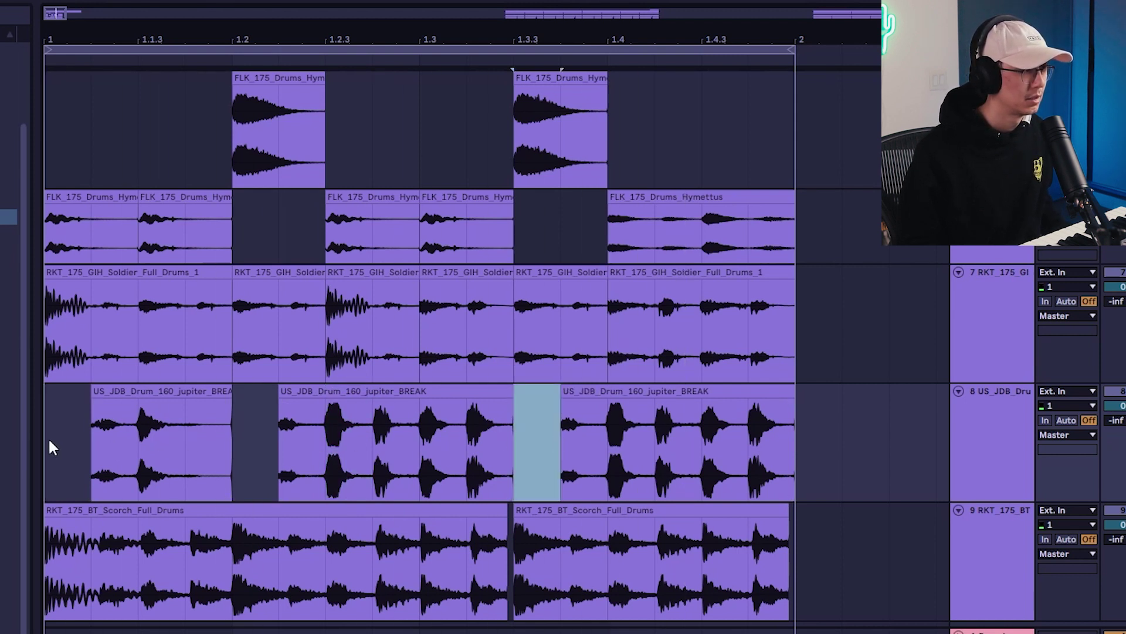
{"action": "key", "text": "Delete"}
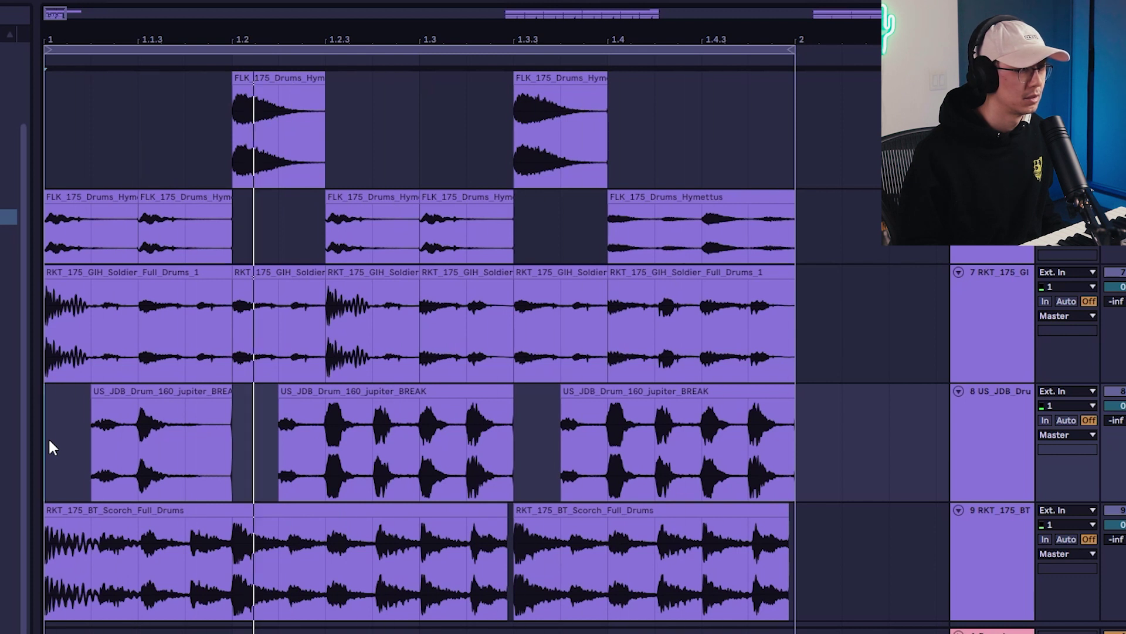
Step: Fill the US_JDB gaps at 1–1.1.2 and 1.2–1.2.2 with hits copied from the same break and play from bar 1
{"action": "left_click", "coordinate": [142, 428]}
{"action": "left_click", "coordinate": [318, 442]}
{"action": "left_click", "coordinate": [188, 457]}
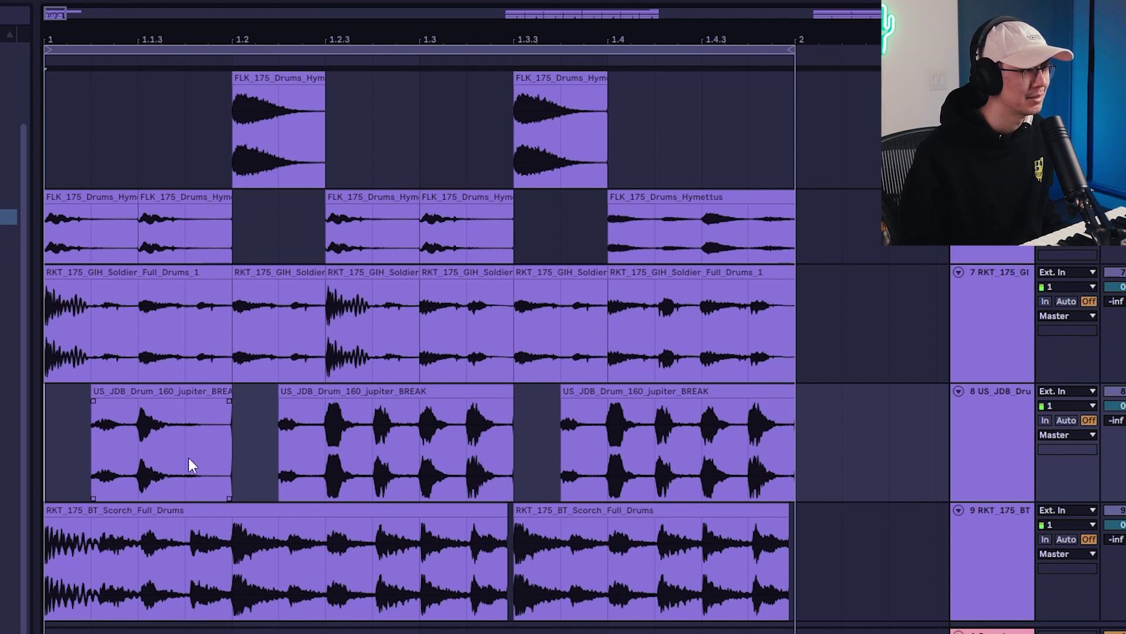
{"action": "left_click_drag", "start_coordinate": [185, 444], "coordinate": [148, 442]}
{"action": "left_click", "coordinate": [578, 430]}
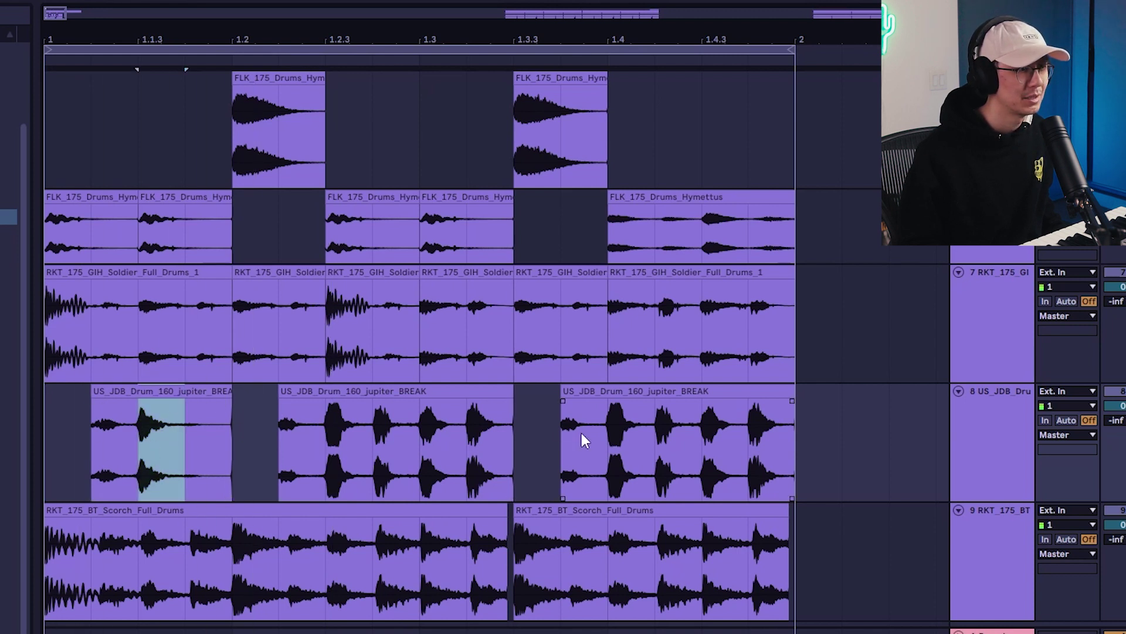
{"action": "left_click_drag", "start_coordinate": [608, 439], "coordinate": [656, 435]}
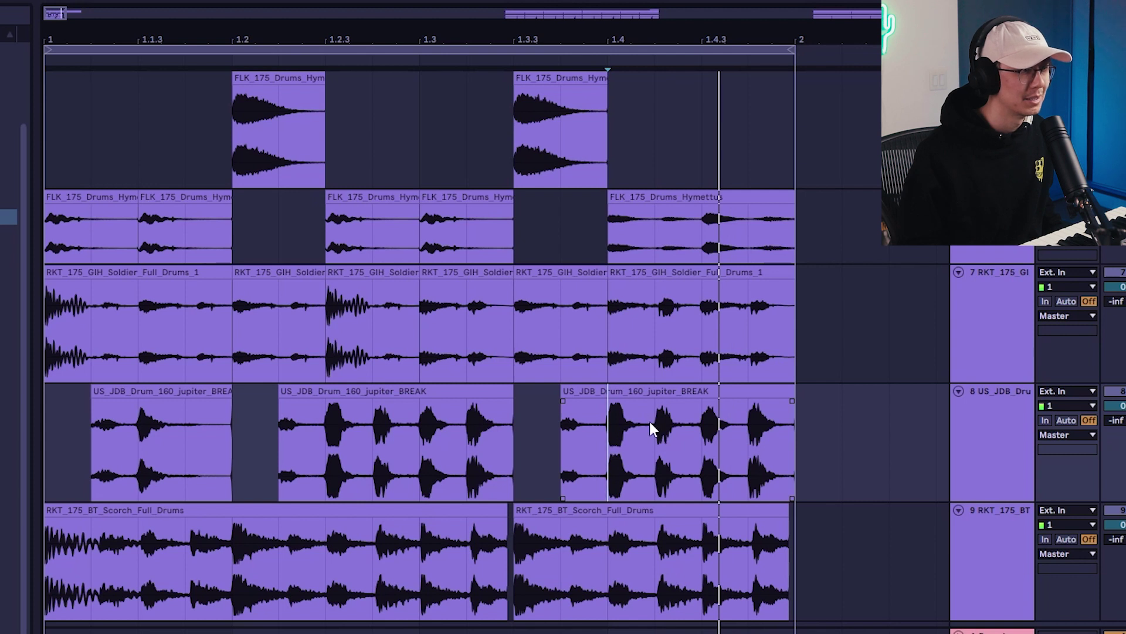
{"action": "key", "text": "space"}
{"action": "left_click_drag", "start_coordinate": [629, 391], "coordinate": [268, 412]}
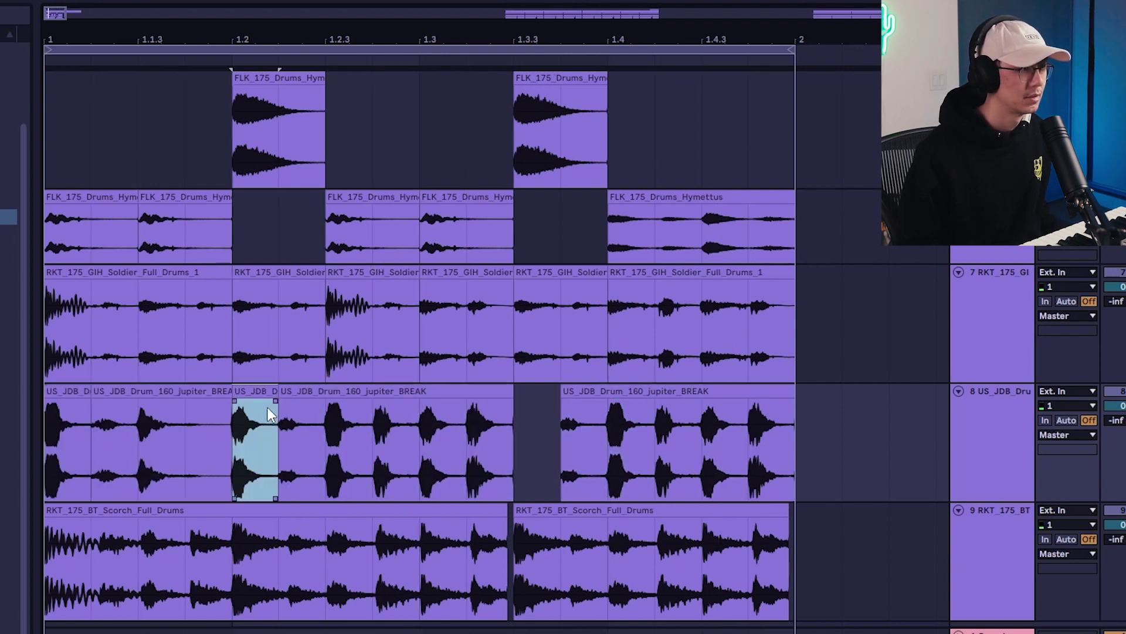
{"action": "left_click", "coordinate": [55, 464]}
{"action": "key", "text": "space"}
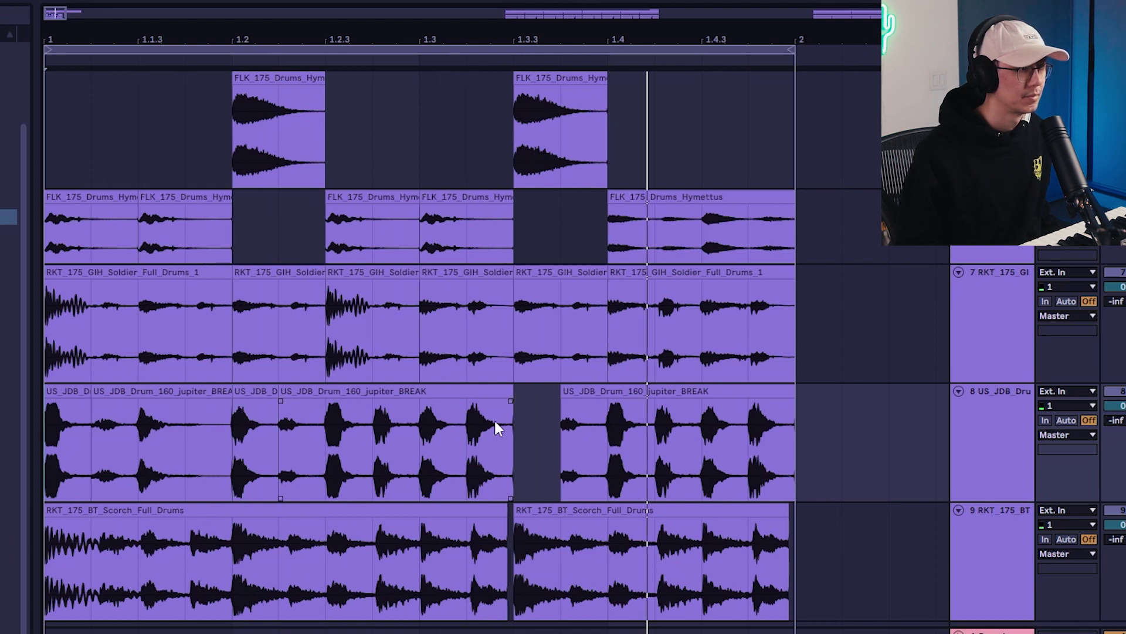
Step: Stop playback and mark the 1.3.3–1.4 range around the remaining gap on the US_JDB track
{"action": "left_click", "coordinate": [665, 419]}
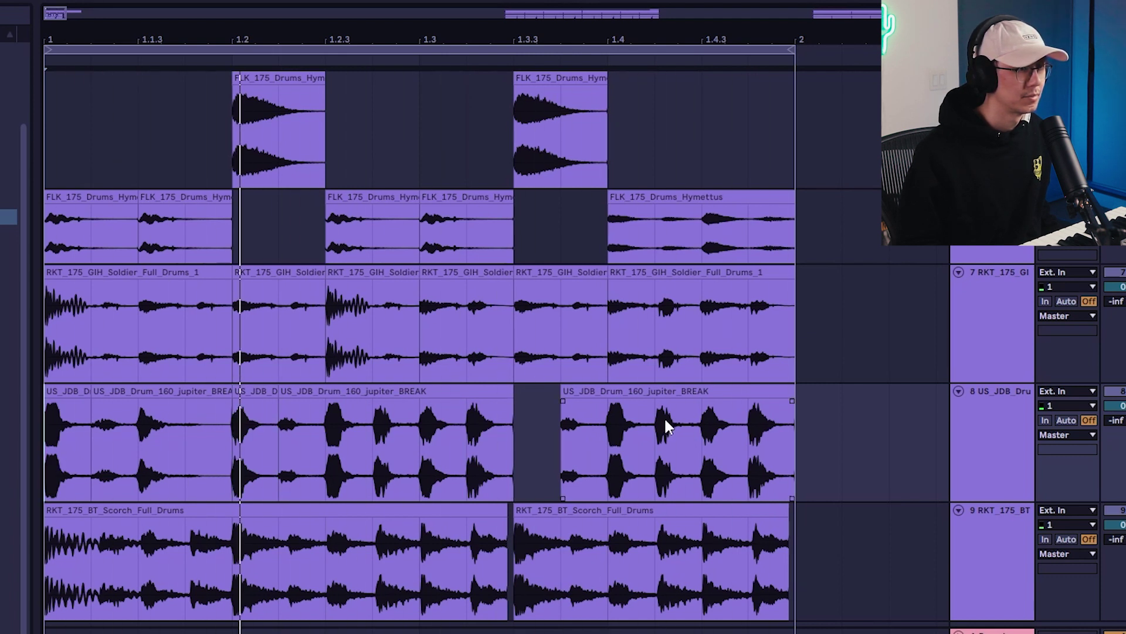
{"action": "key", "text": "space"}
{"action": "left_click_drag", "start_coordinate": [605, 427], "coordinate": [528, 435]}
{"action": "left_click", "coordinate": [518, 436]}
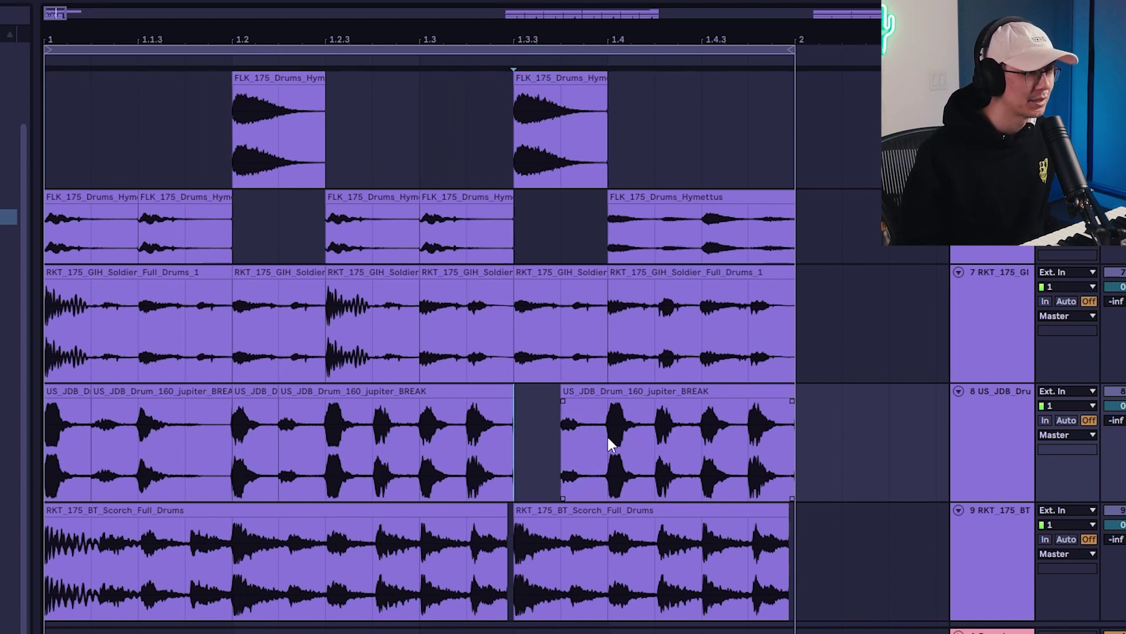
{"action": "left_click_drag", "start_coordinate": [605, 435], "coordinate": [511, 444]}
{"action": "left_click", "coordinate": [513, 445]}
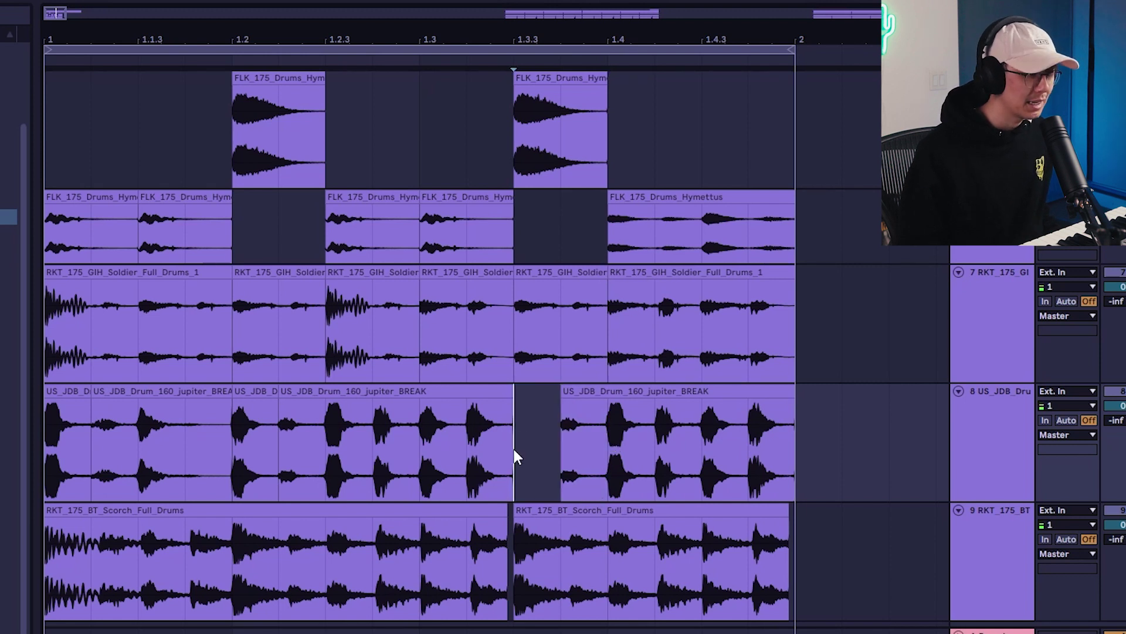
{"action": "left_click_drag", "start_coordinate": [513, 446], "coordinate": [606, 452]}
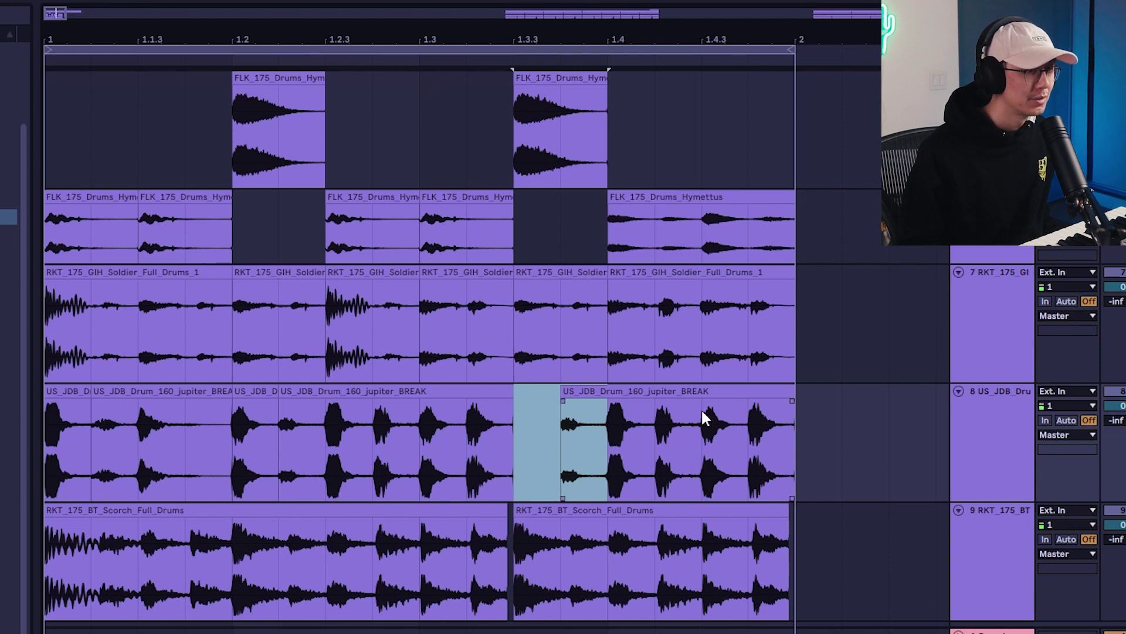
Step: Copy the 1.4.3–1.4.4 hit of the US_JDB break into the 1.3.3–1.3.4 gap and play the loop
{"action": "left_click_drag", "start_coordinate": [701, 408], "coordinate": [793, 411]}
{"action": "left_click", "coordinate": [752, 422]}
{"action": "left_click_drag", "start_coordinate": [697, 425], "coordinate": [808, 418]}
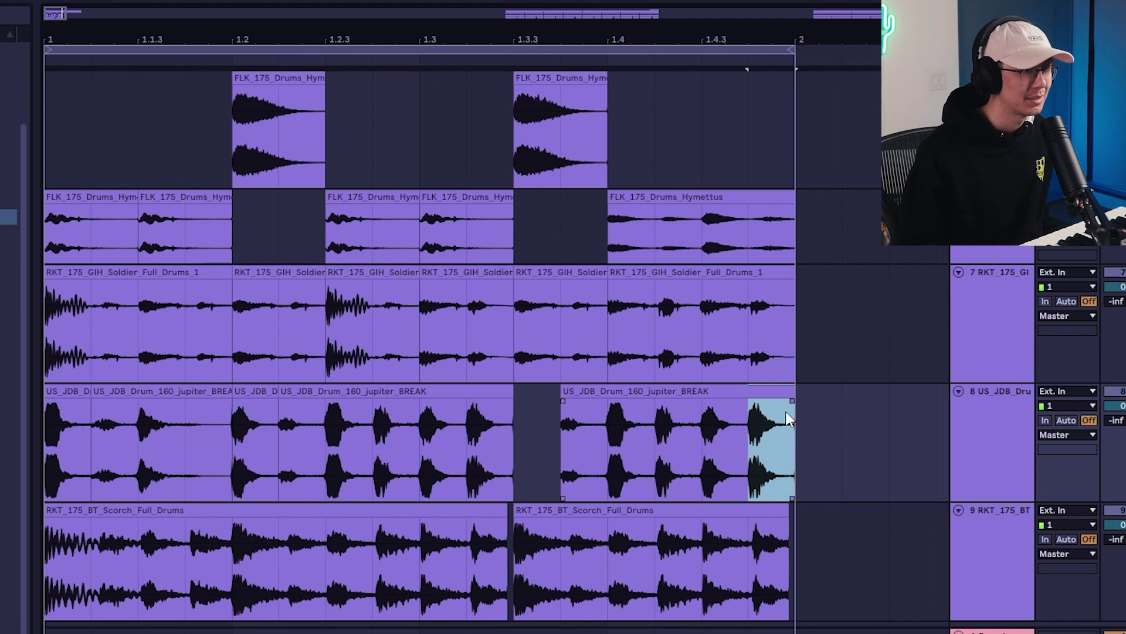
{"action": "left_click_drag", "start_coordinate": [726, 426], "coordinate": [802, 419]}
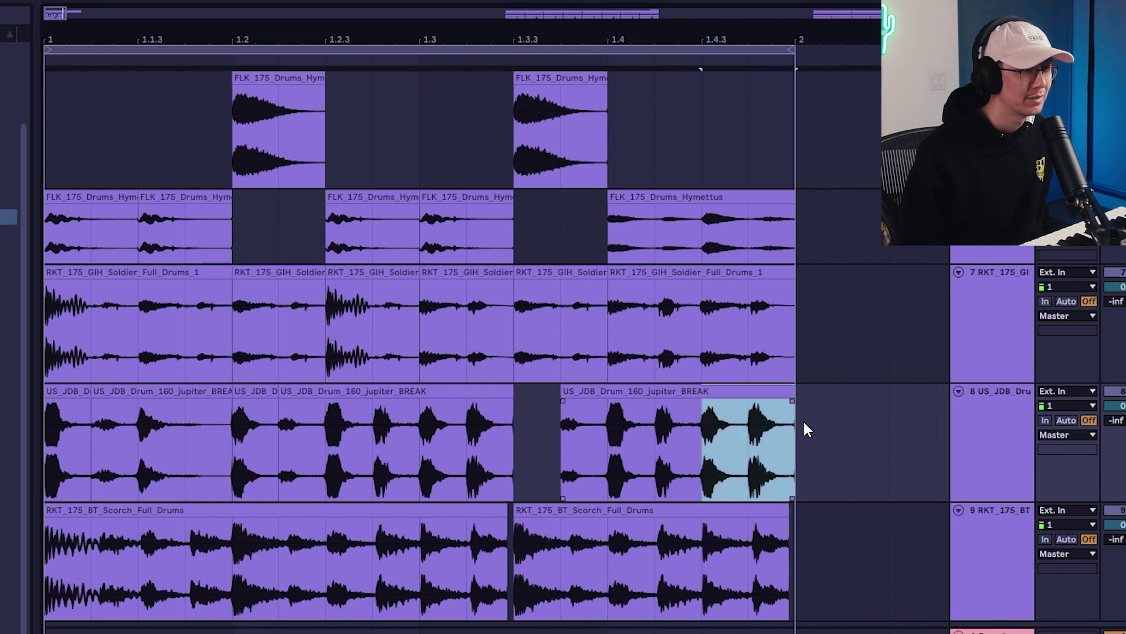
{"action": "left_click_drag", "start_coordinate": [735, 413], "coordinate": [709, 421]}
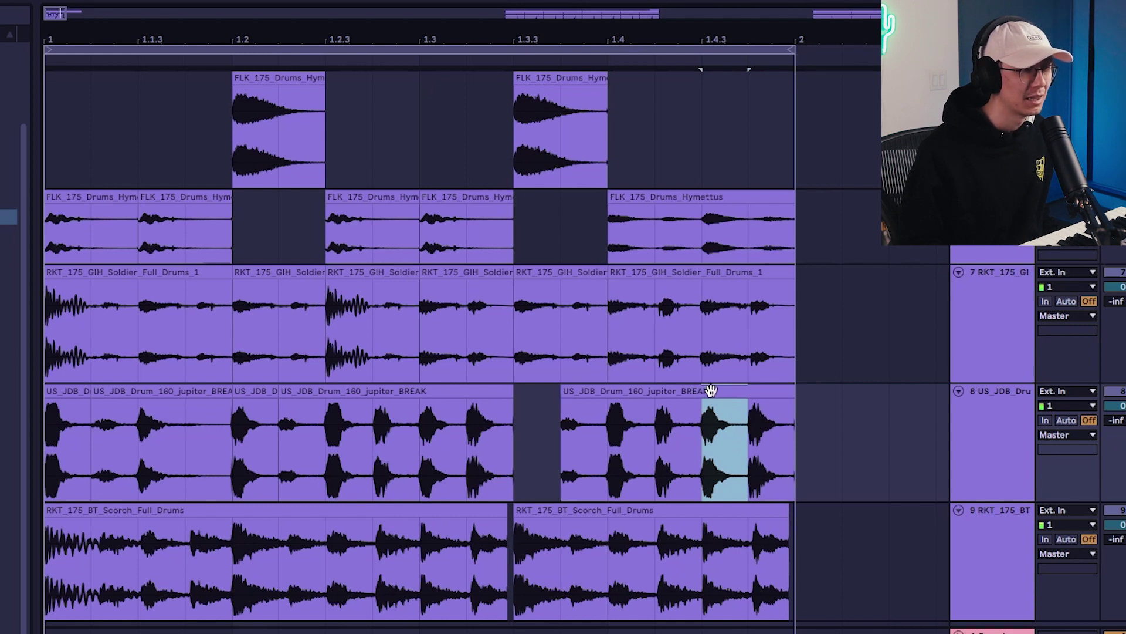
{"action": "left_click_drag", "start_coordinate": [740, 428], "coordinate": [522, 443]}
{"action": "left_click", "coordinate": [95, 447]}
{"action": "key", "text": "space"}
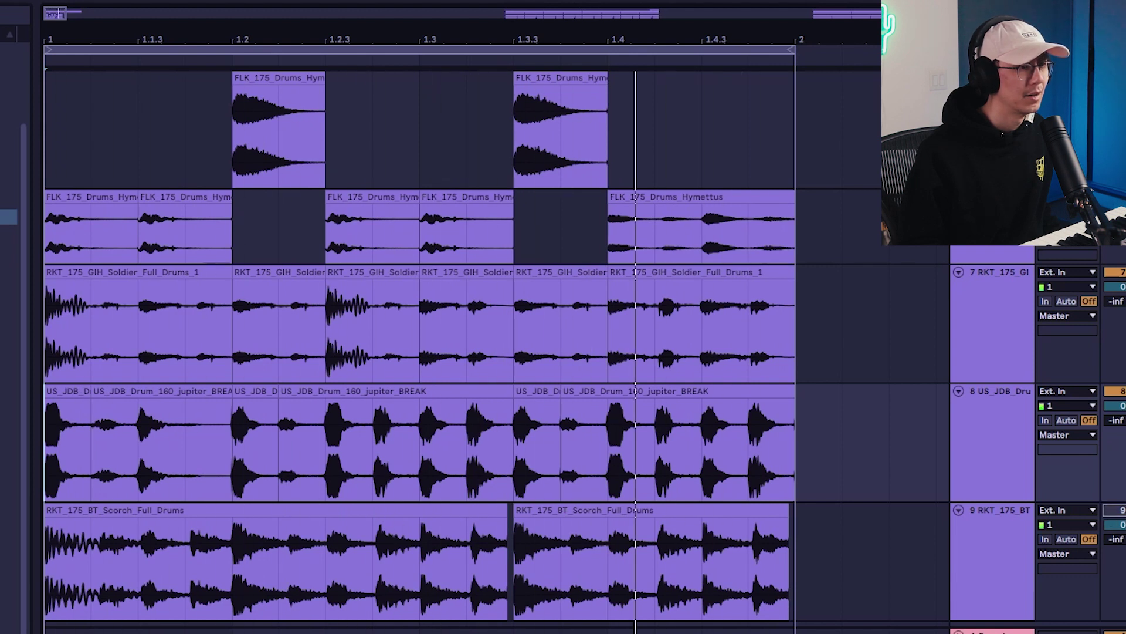
{"action": "left_click", "coordinate": [996, 429]}
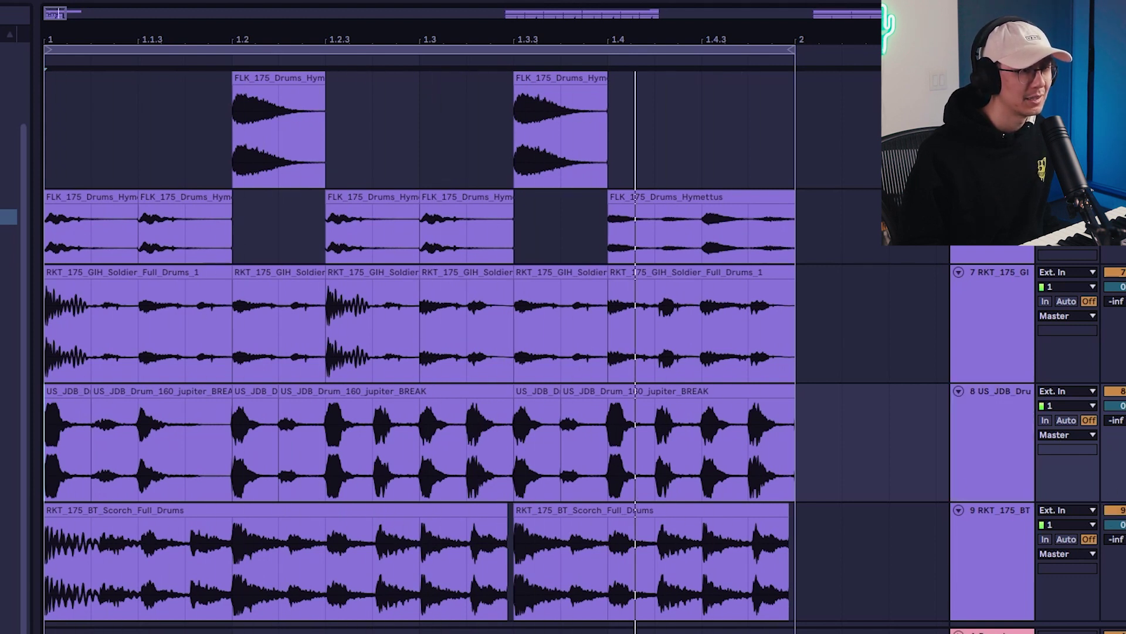
Step: Delete the 1–1.1.3, 1.2–1.2.3 and 1.3.3–1.4 sections from the RKT_175_BT_Scorch_Full_Drums track
{"action": "left_click", "coordinate": [971, 559]}
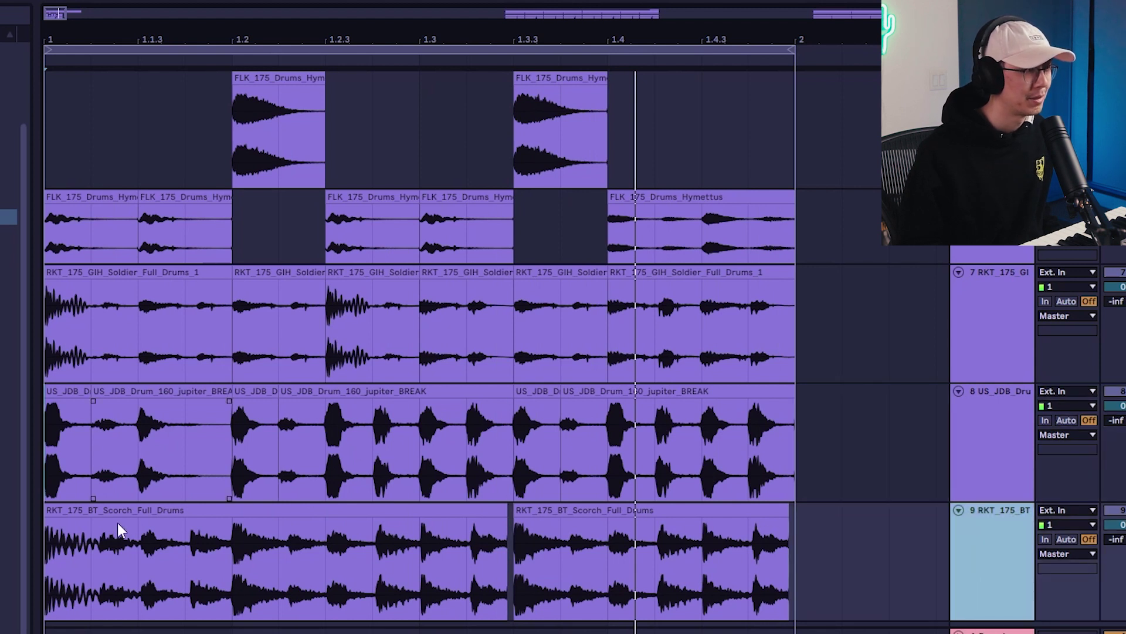
{"action": "left_click", "coordinate": [48, 568]}
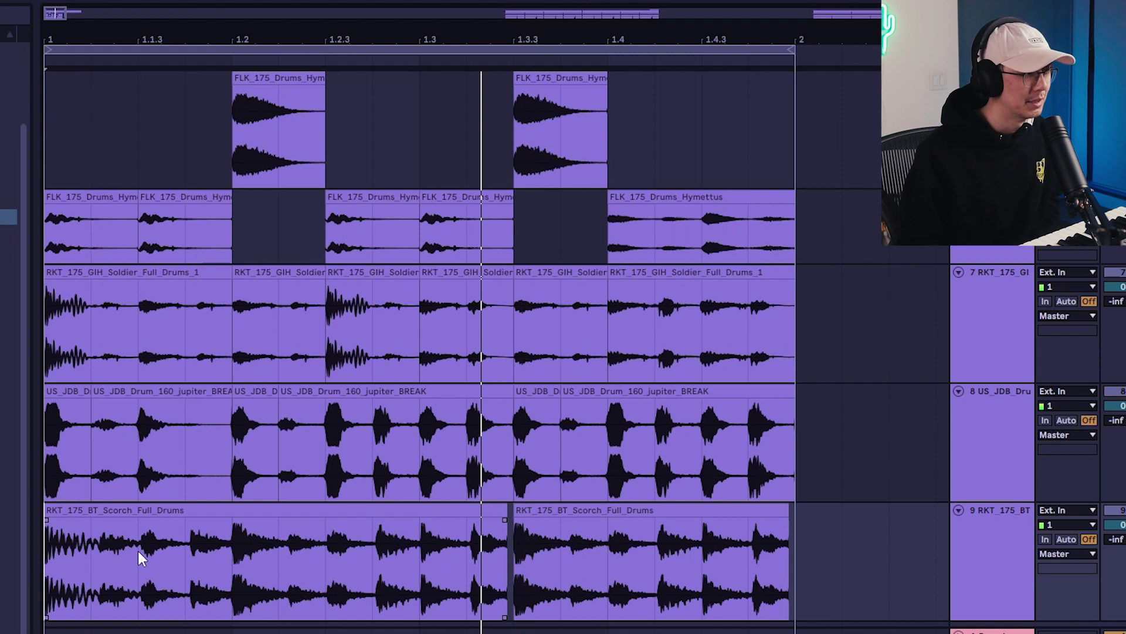
{"action": "left_click_drag", "start_coordinate": [139, 551], "coordinate": [50, 562]}
{"action": "key", "text": "Delete"}
{"action": "left_click_drag", "start_coordinate": [232, 548], "coordinate": [326, 544]}
{"action": "key", "text": "Delete"}
{"action": "left_click", "coordinate": [523, 544]}
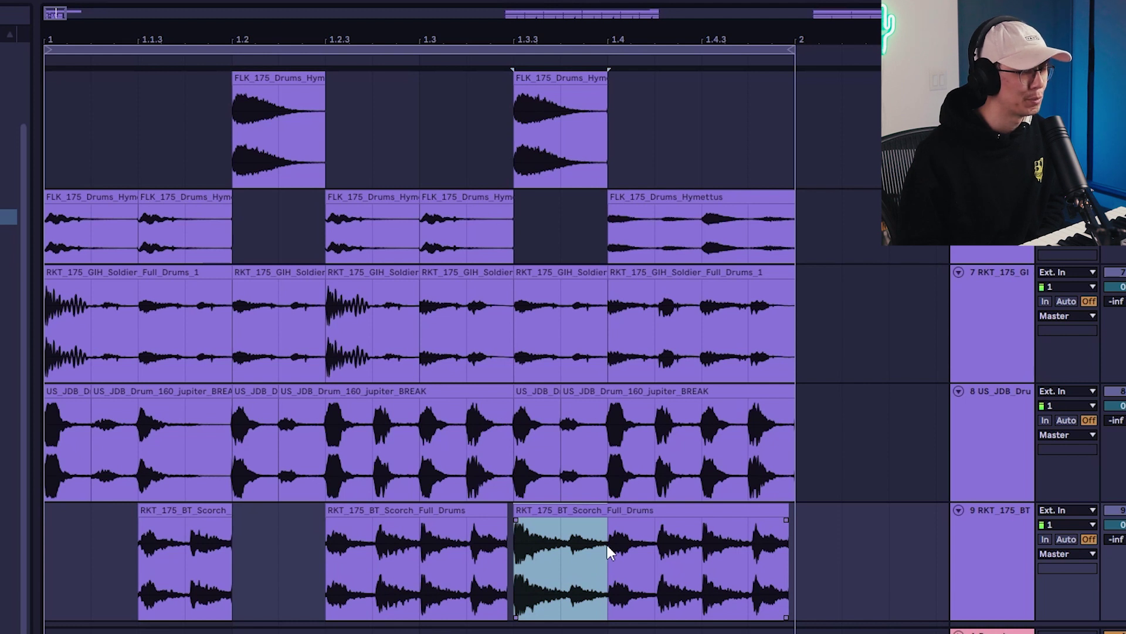
{"action": "key", "text": "Delete"}
Step: Fill the three gaps in the Scorch break with copies of its 1.1.3–1.2 section and play from bar 1
{"action": "left_click", "coordinate": [195, 512]}
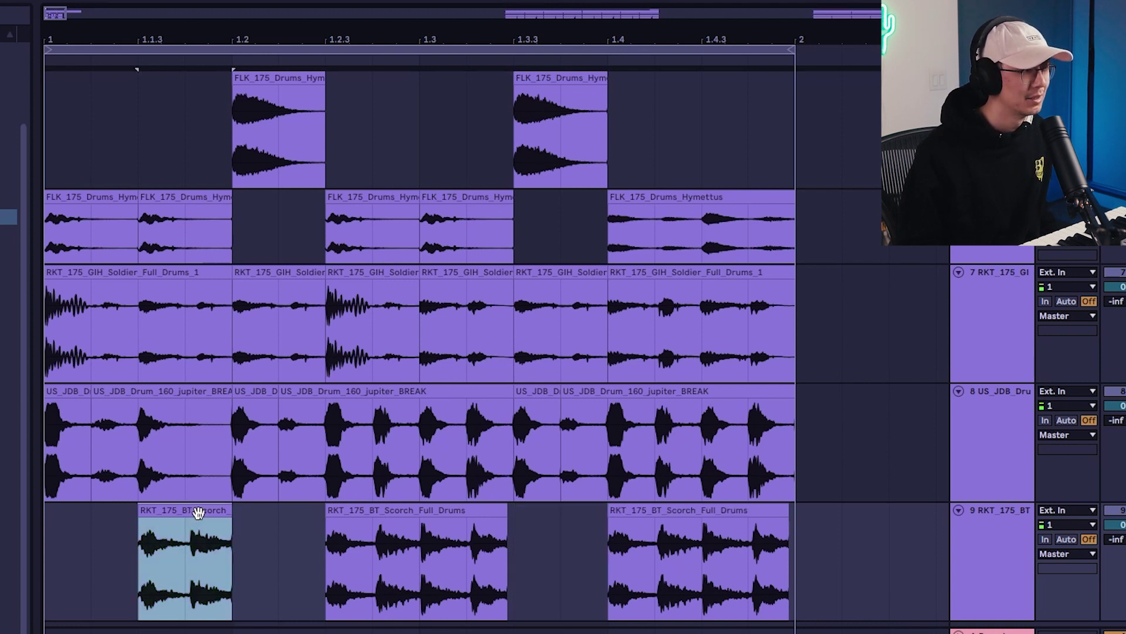
{"action": "left_click_drag", "start_coordinate": [198, 512], "coordinate": [580, 531]}
{"action": "key", "text": "space"}
{"action": "left_click", "coordinate": [46, 562]}
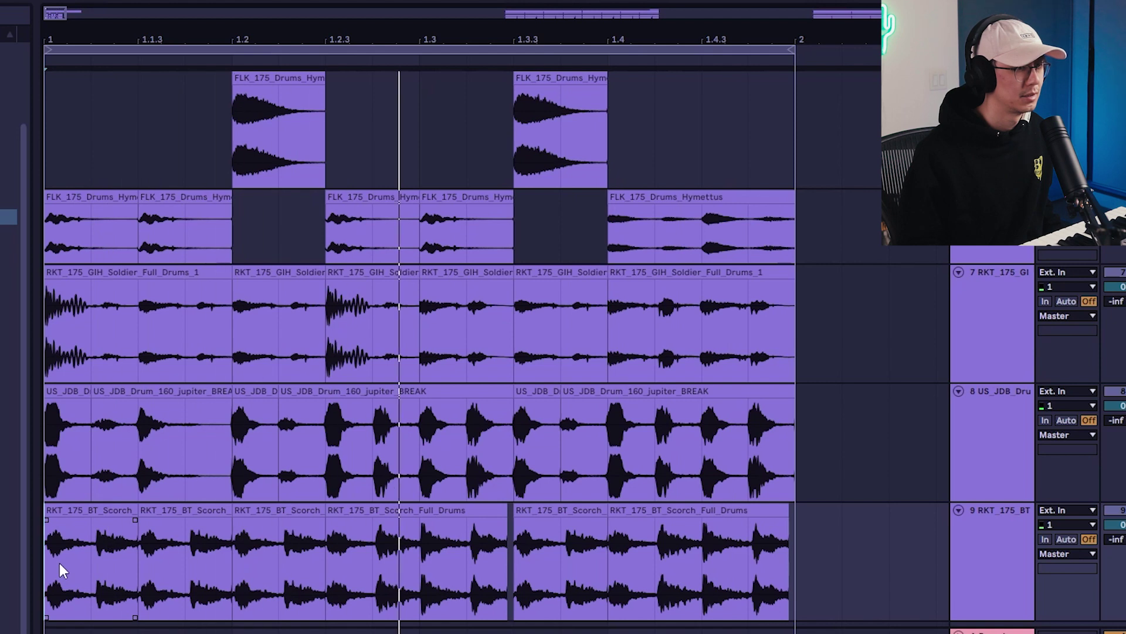
Step: Examine the Pro-Q 3 filtering on the Scorch break while the loop plays, and close the open equalizer windows
{"action": "key", "text": "space"}
{"action": "left_click_drag", "start_coordinate": [795, 531], "coordinate": [46, 528]}
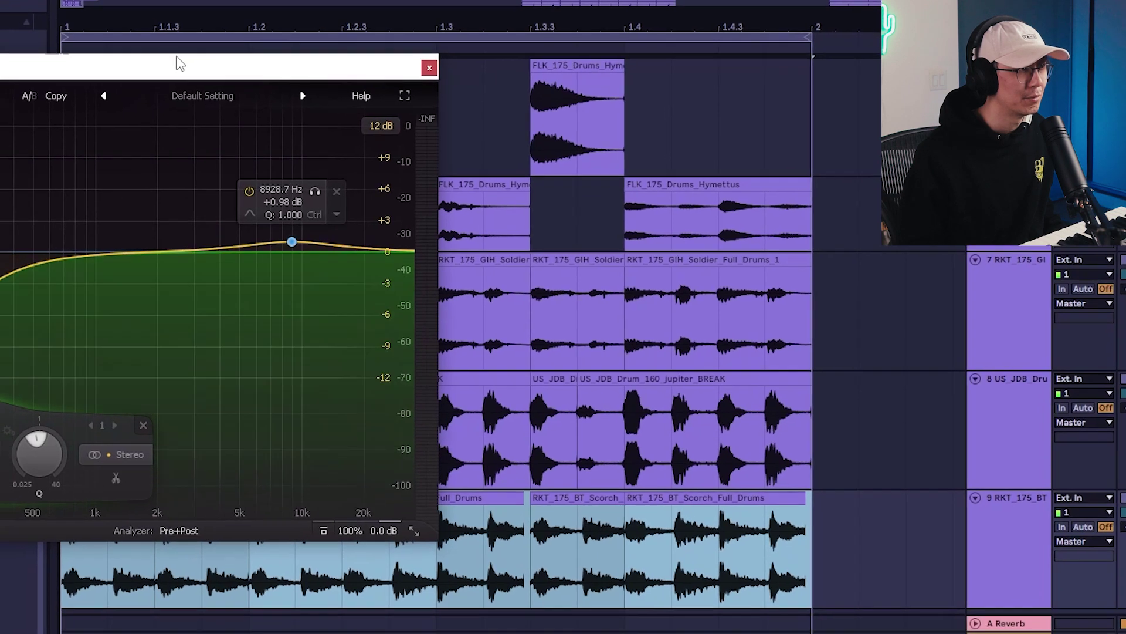
{"action": "left_click_drag", "start_coordinate": [162, 76], "coordinate": [499, 148]}
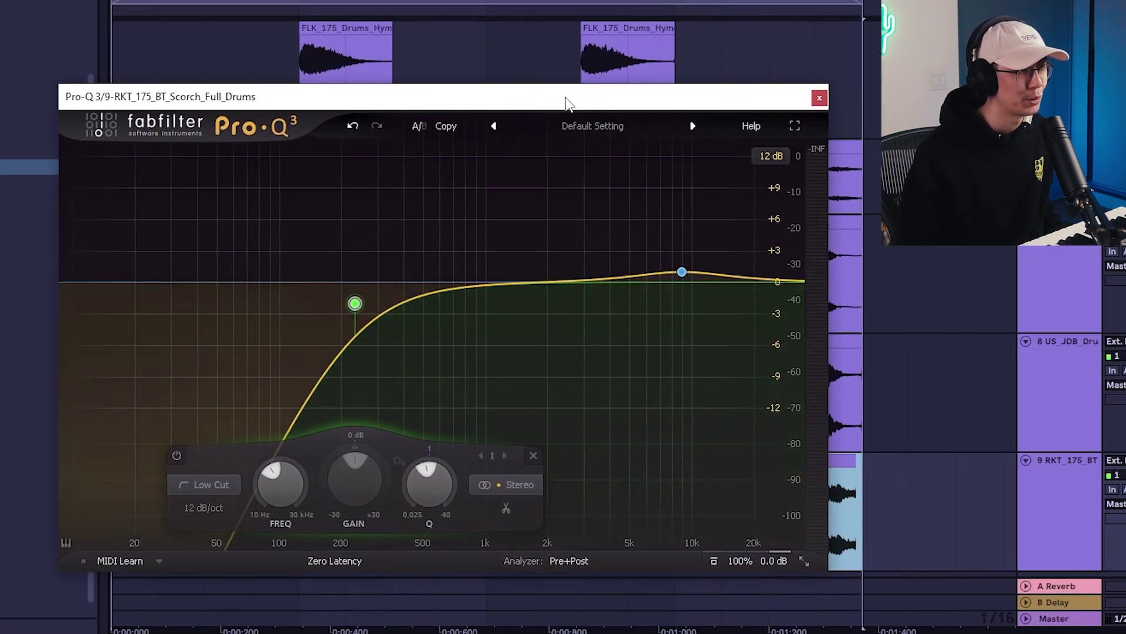
{"action": "key", "text": "space"}
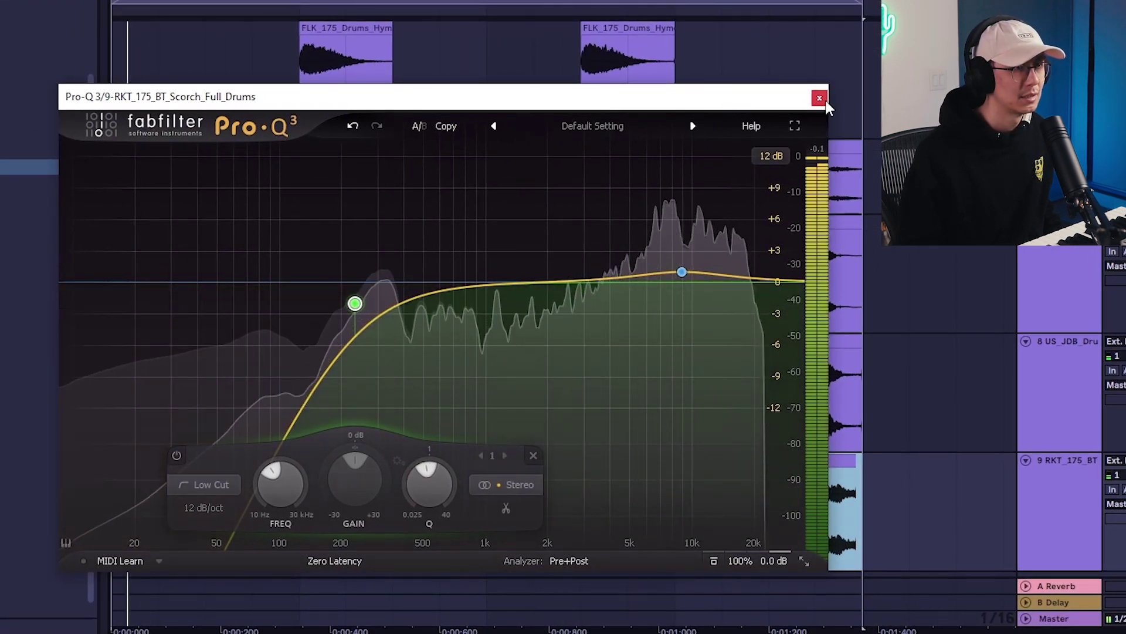
{"action": "left_click", "coordinate": [819, 98]}
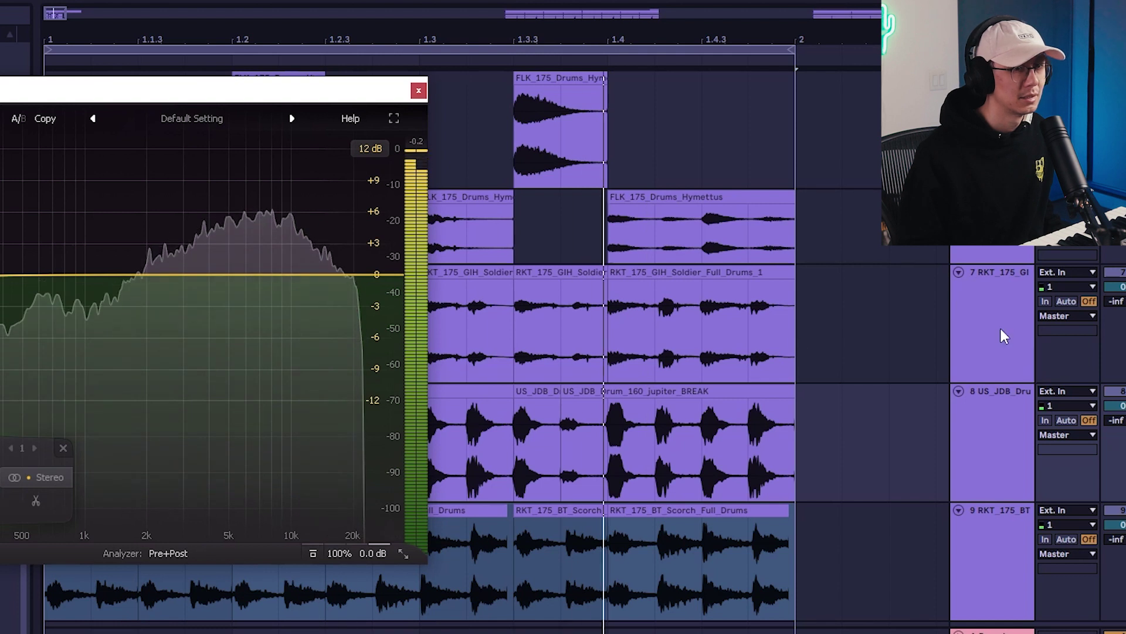
{"action": "left_click", "coordinate": [418, 90]}
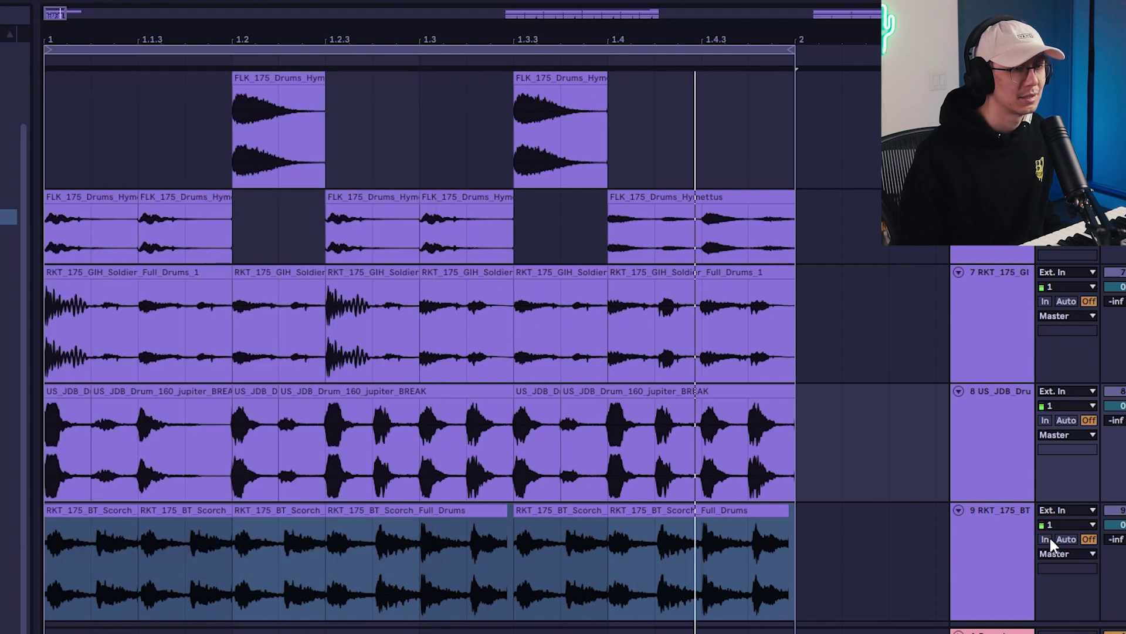
{"action": "left_click", "coordinate": [1000, 548]}
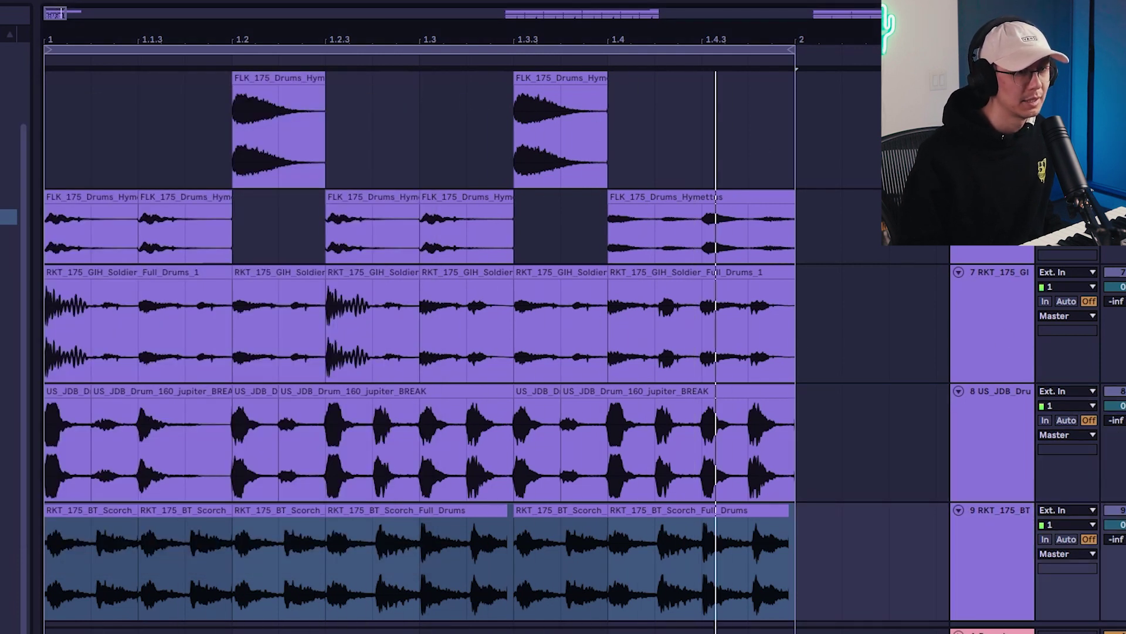
{"action": "scroll", "coordinate": [627, 378], "scroll_direction": "down", "scroll_amount": 2}
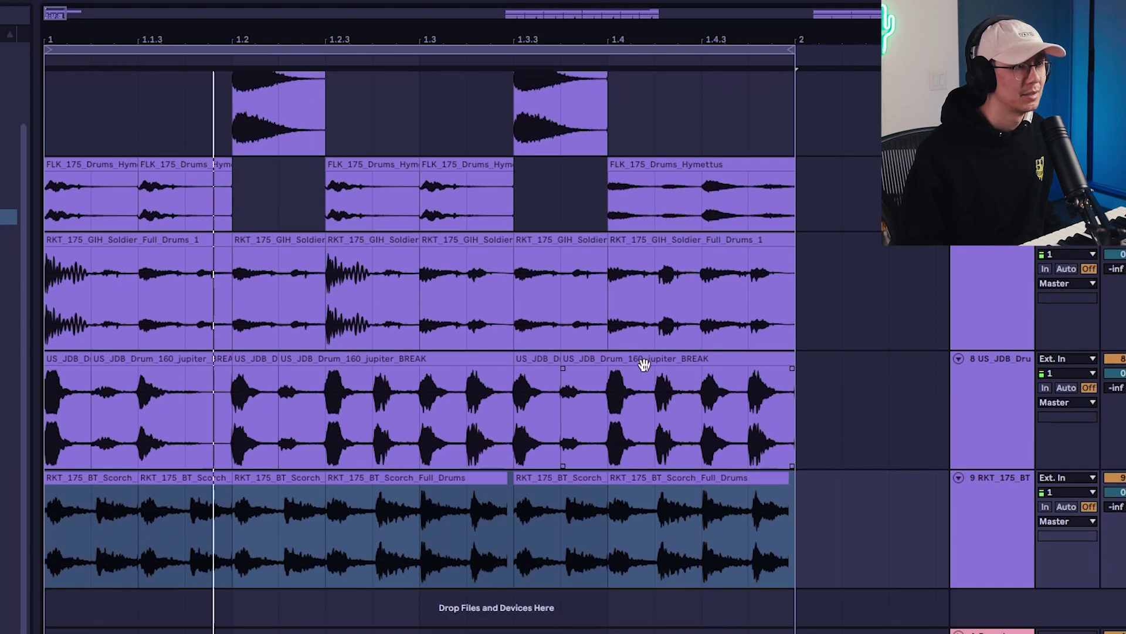
{"action": "scroll", "coordinate": [644, 363], "scroll_direction": "up", "scroll_amount": 3}
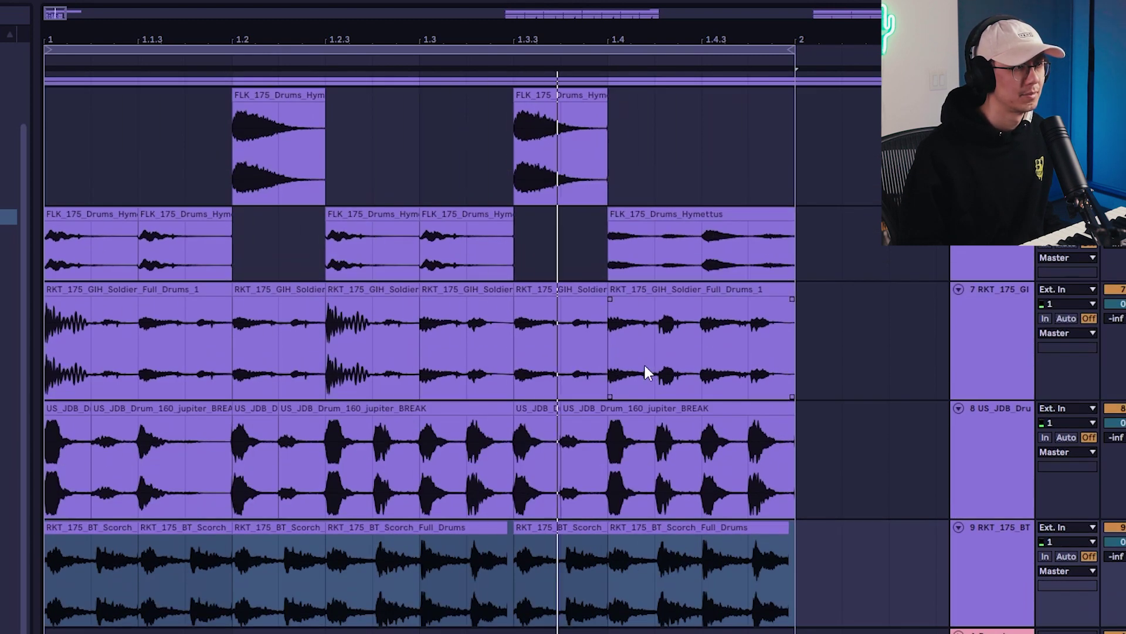
{"action": "scroll", "coordinate": [643, 362], "scroll_direction": "down", "scroll_amount": 3}
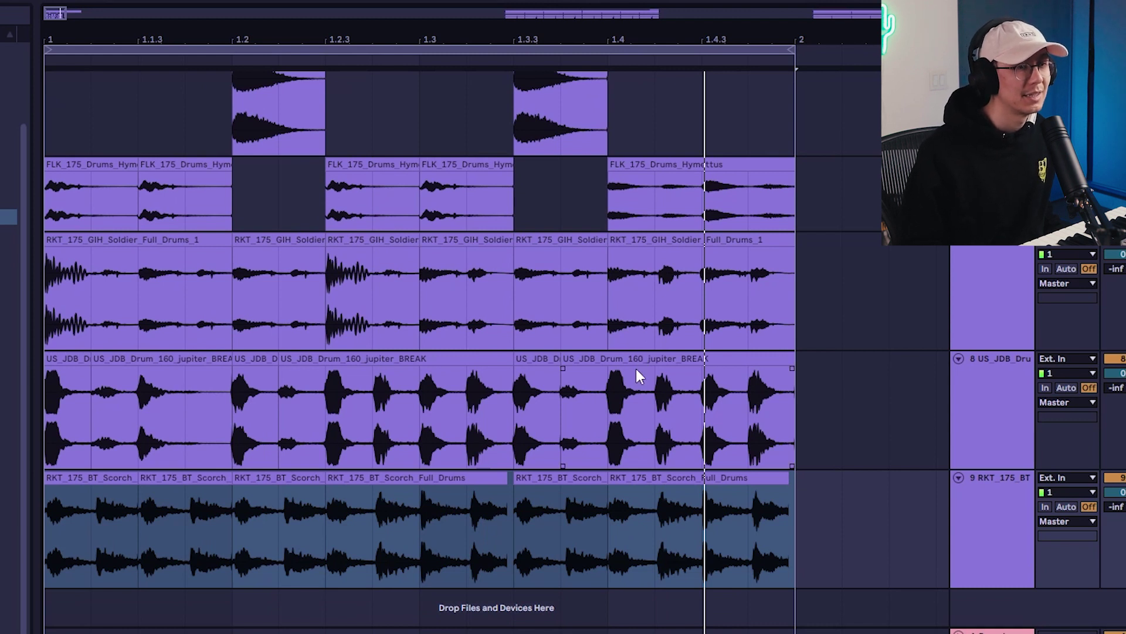
{"action": "scroll", "coordinate": [841, 387], "scroll_direction": "up", "scroll_amount": 3}
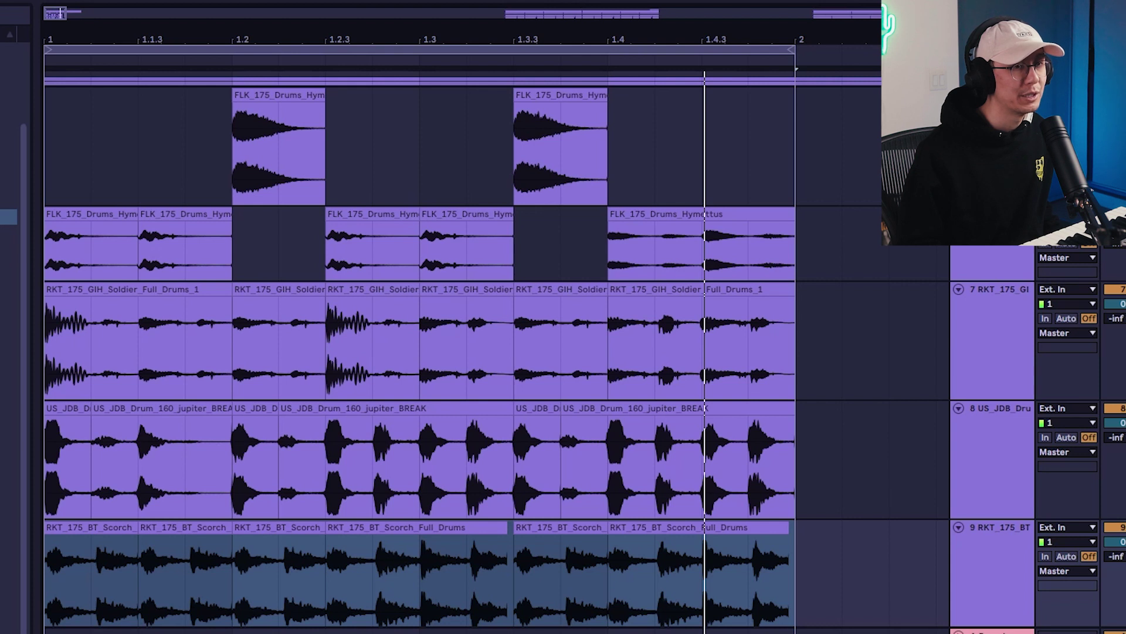
Step: Bring the break tracks back into the playing loop one after another and adjust the US_JDB and Scorch track levels
{"action": "left_click", "coordinate": [1010, 250]}
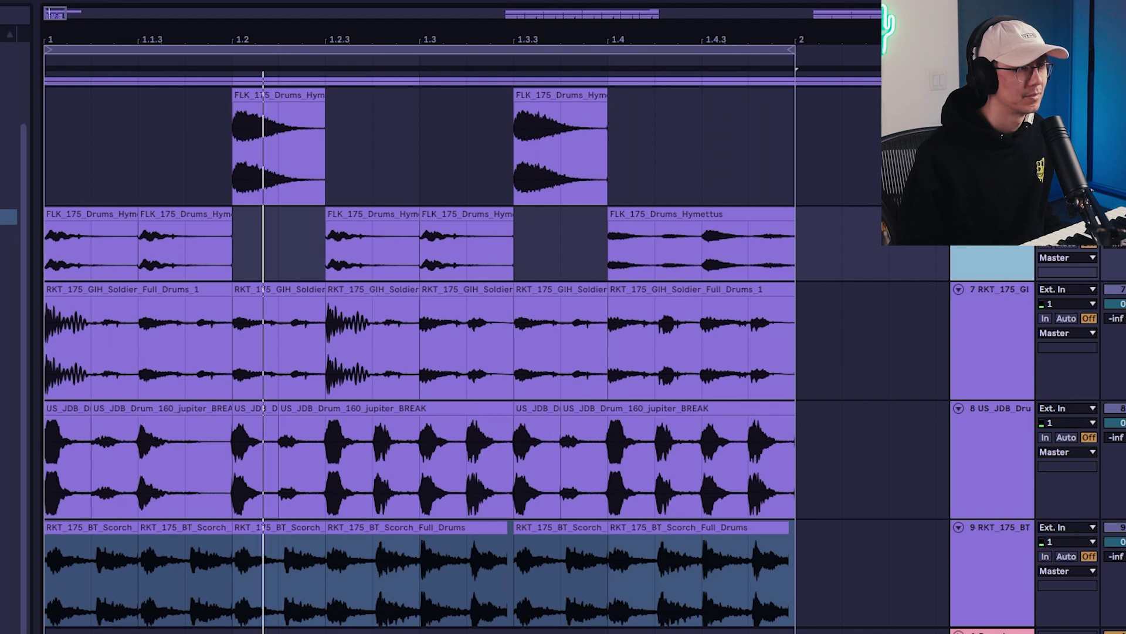
{"action": "key", "text": "space"}
{"action": "left_click", "coordinate": [1016, 324]}
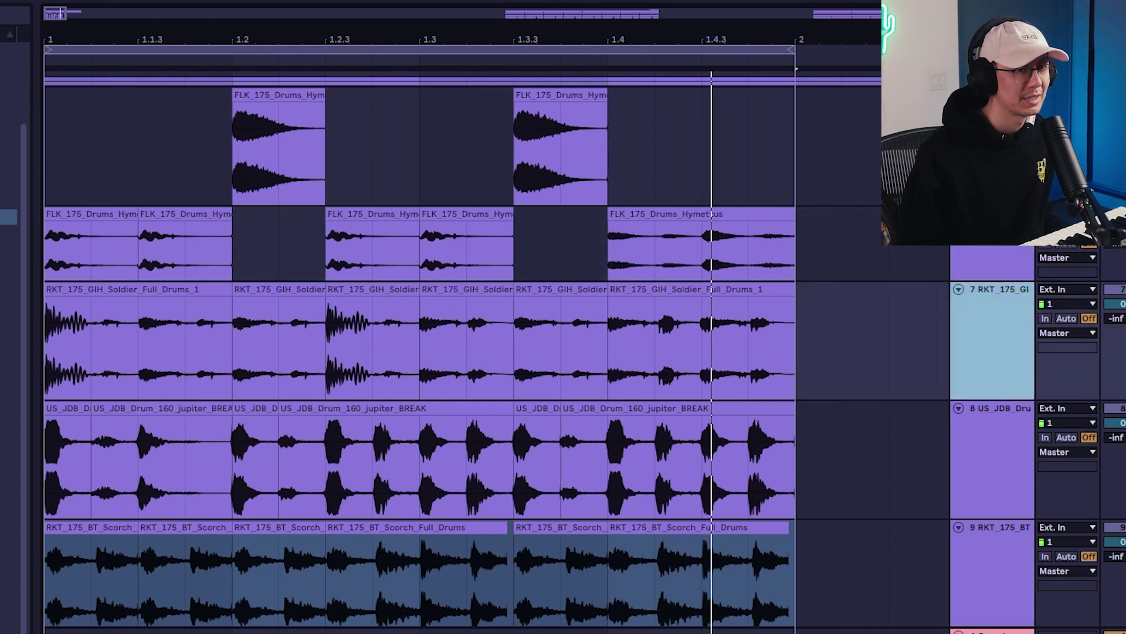
{"action": "key", "text": "space"}
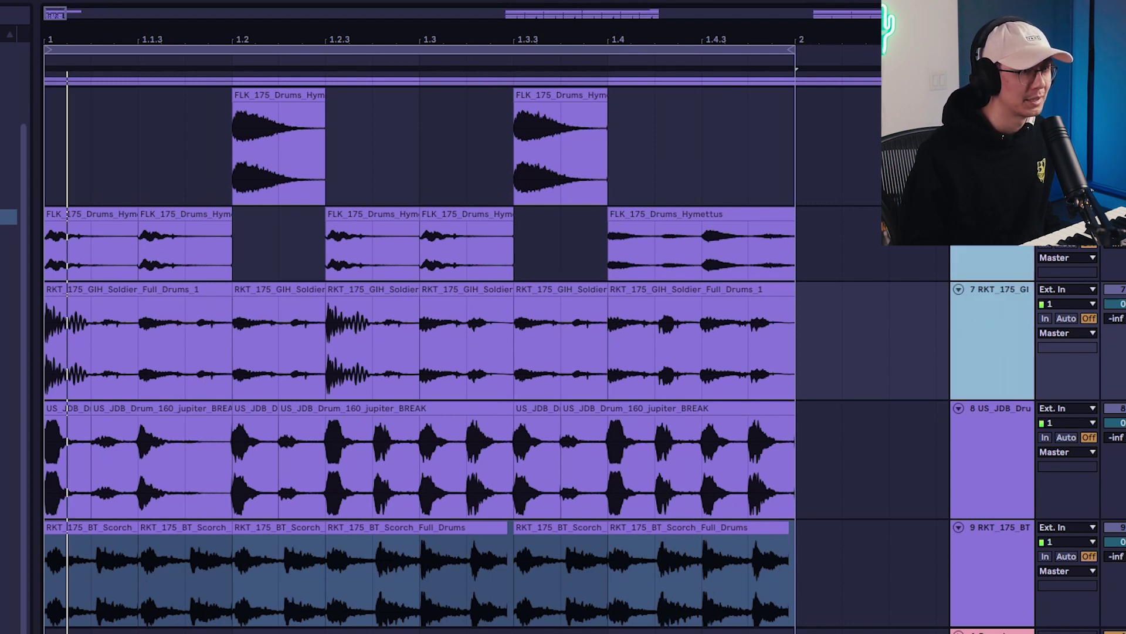
{"action": "left_click", "coordinate": [999, 274]}
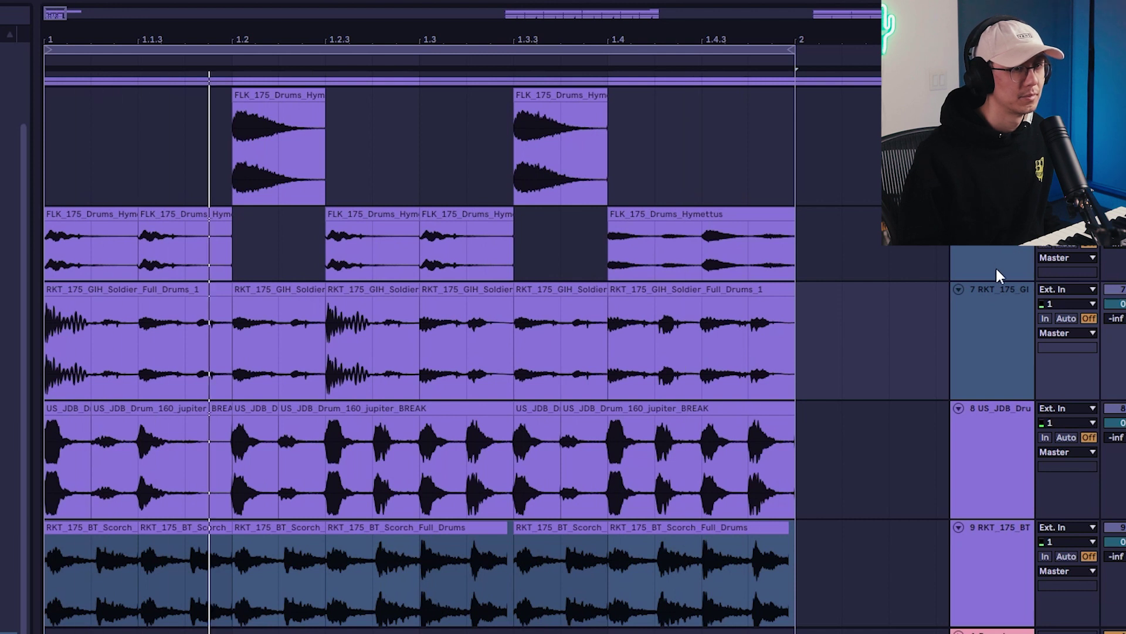
{"action": "left_click", "coordinate": [1013, 440]}
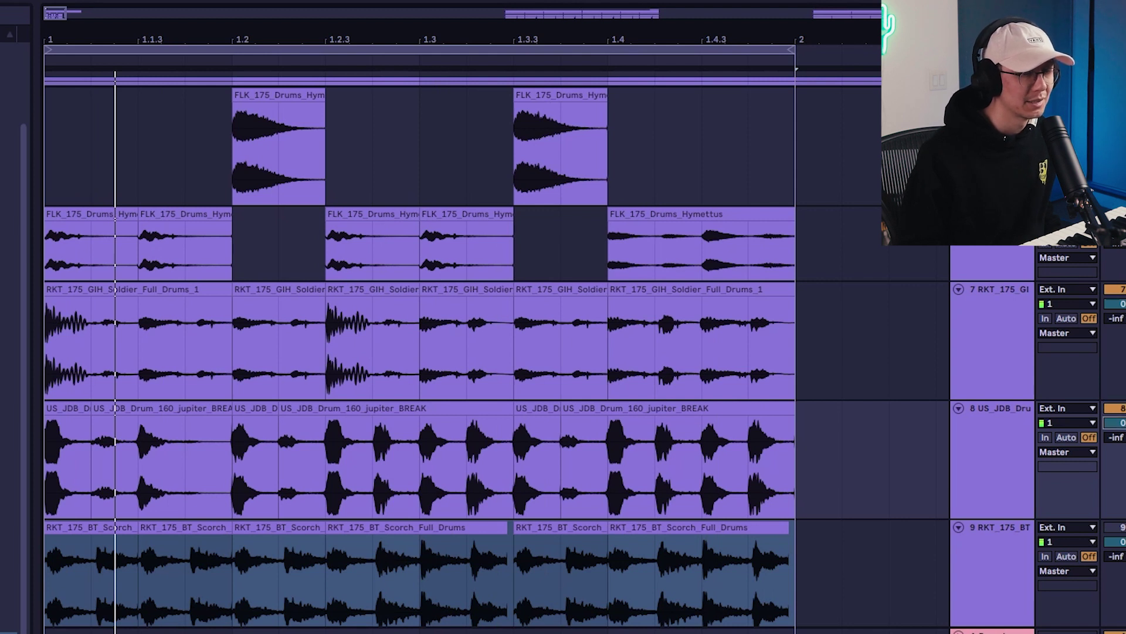
{"action": "left_click_drag", "start_coordinate": [1117, 423], "coordinate": [1079, 498]}
{"action": "left_click_drag", "start_coordinate": [1116, 541], "coordinate": [1117, 544]}
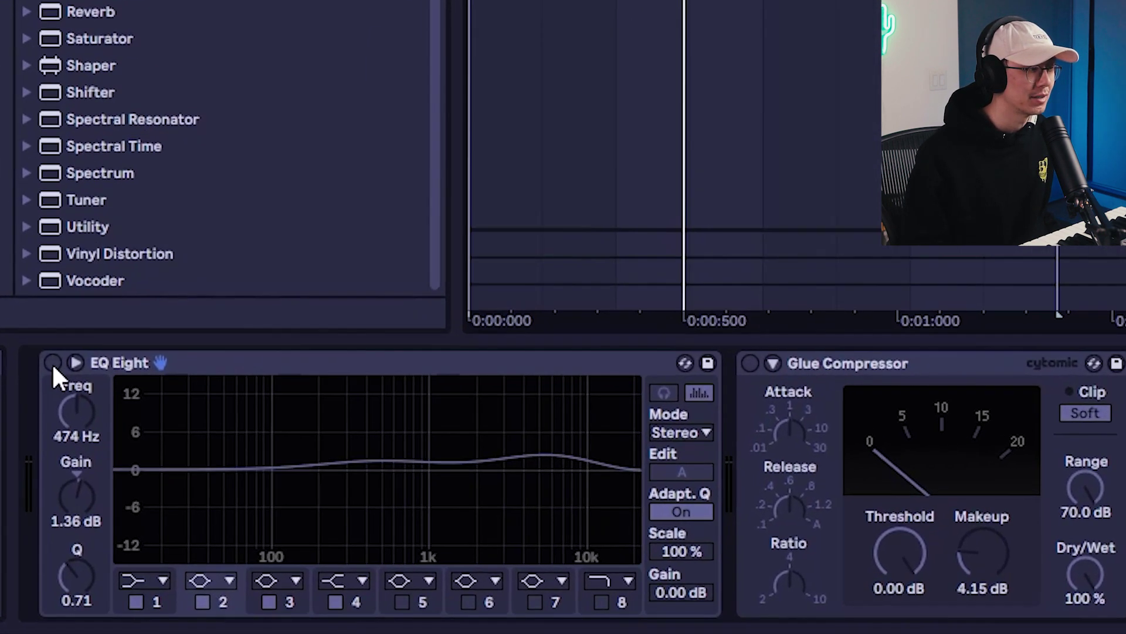
Step: Turn on the EQ Eight on the drums and play the loop to hear its effect
{"action": "left_click", "coordinate": [49, 358]}
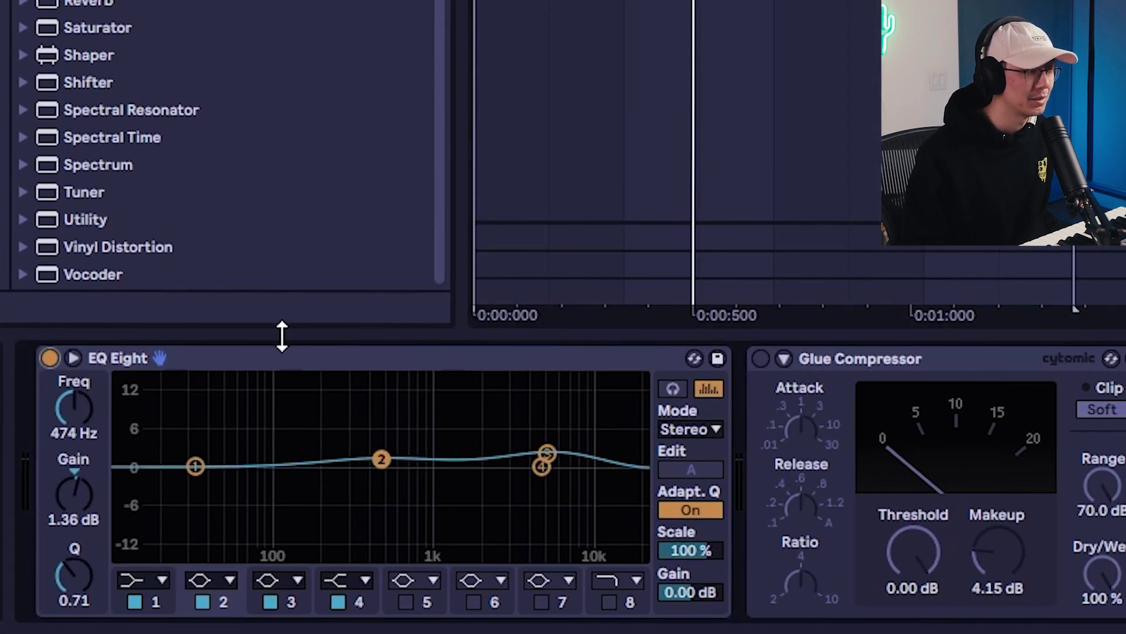
{"action": "left_click", "coordinate": [312, 356]}
{"action": "key", "text": "space"}
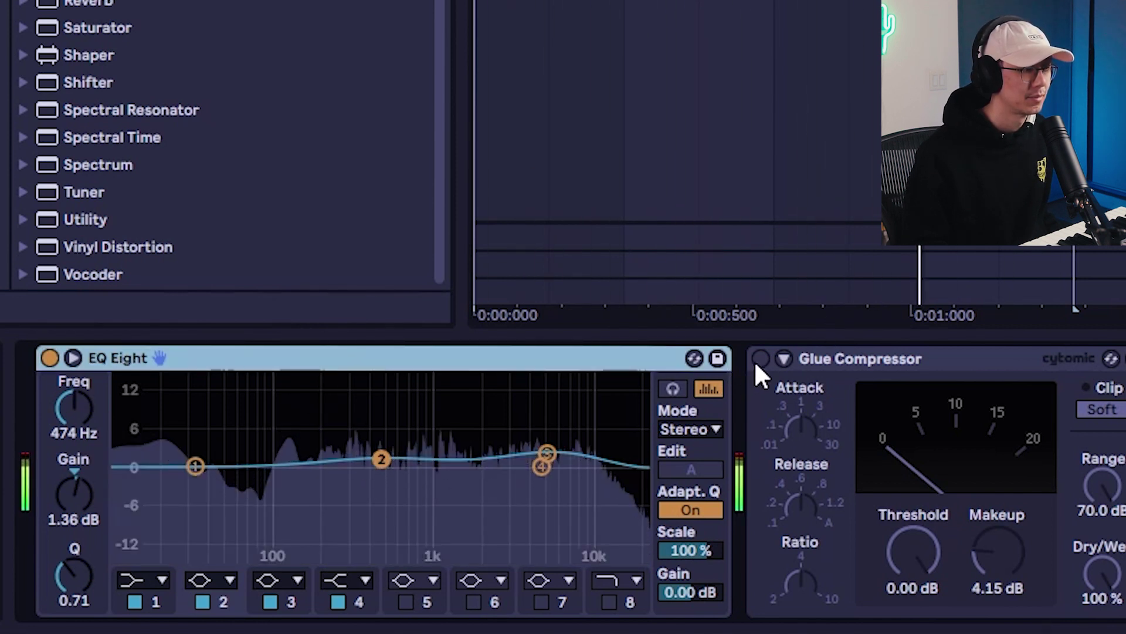
{"action": "key", "text": "space"}
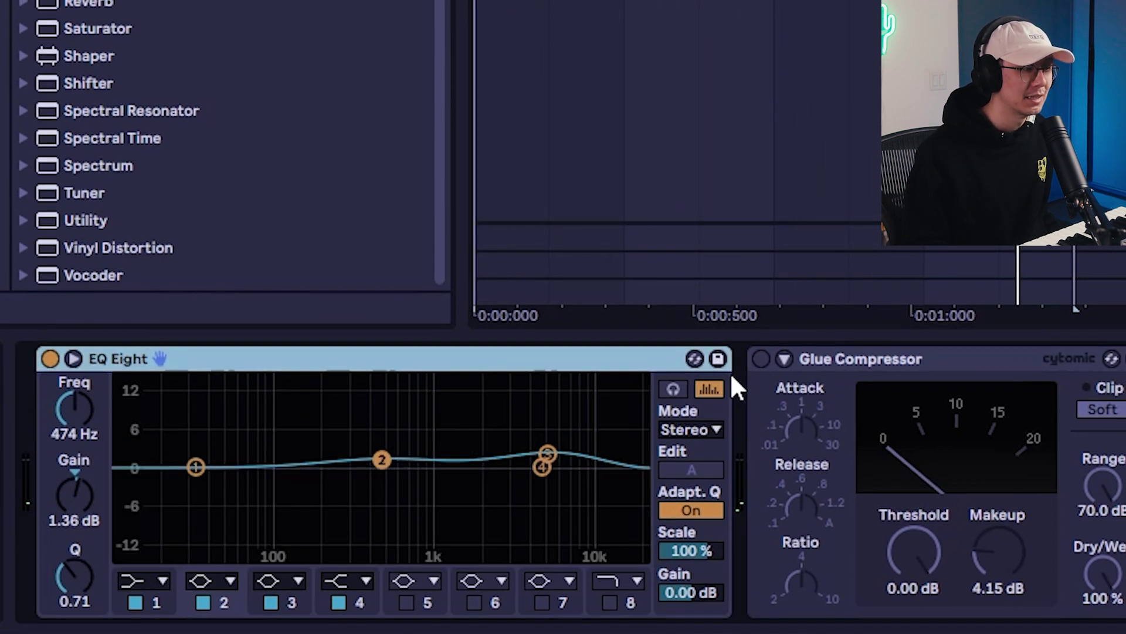
Step: Turn on the Glue Compressor with its soft clipping and play the drum loop through it
{"action": "left_click", "coordinate": [760, 359]}
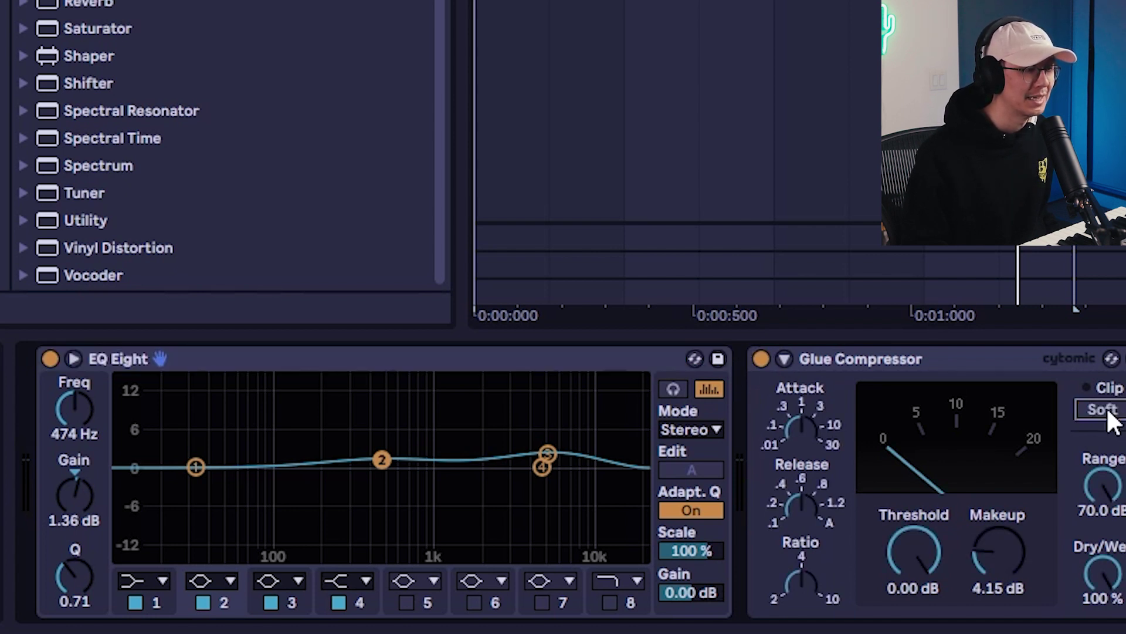
{"action": "left_click", "coordinate": [1002, 569]}
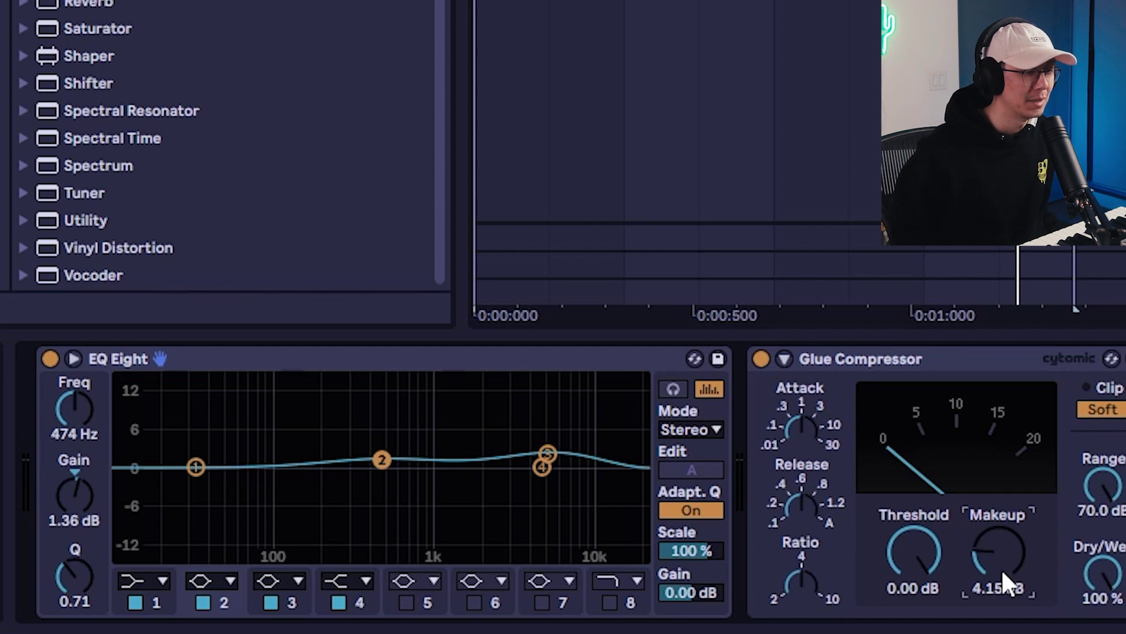
{"action": "key", "text": "space"}
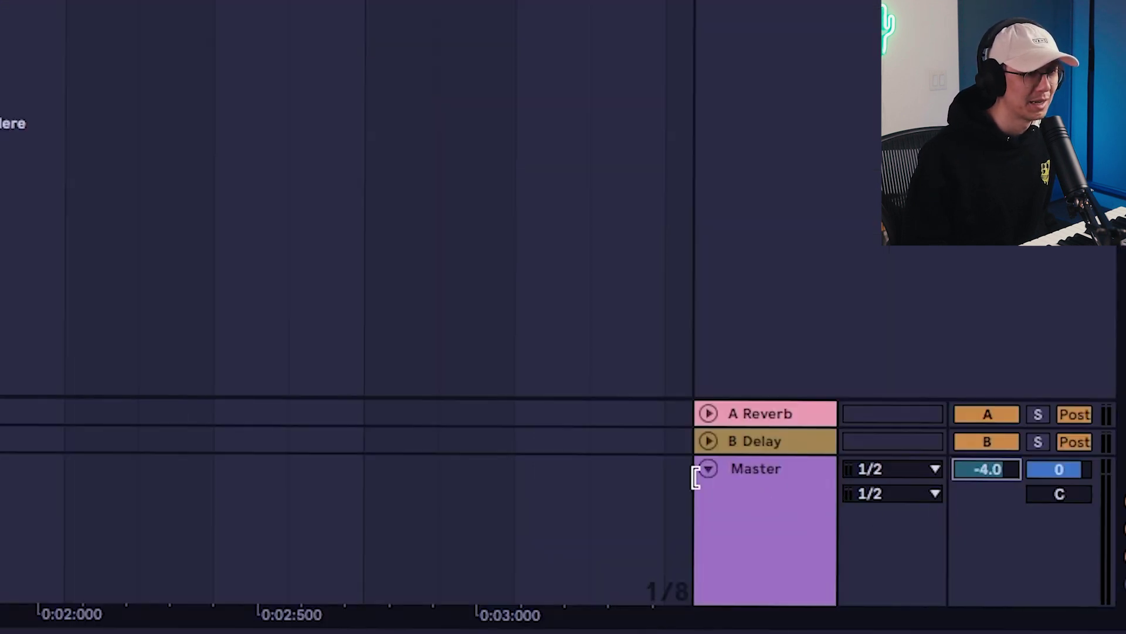
Step: Fold the Master track and play the eight-bar arrangement from bar 41, stopping within bar 44
{"action": "left_click", "coordinate": [708, 468]}
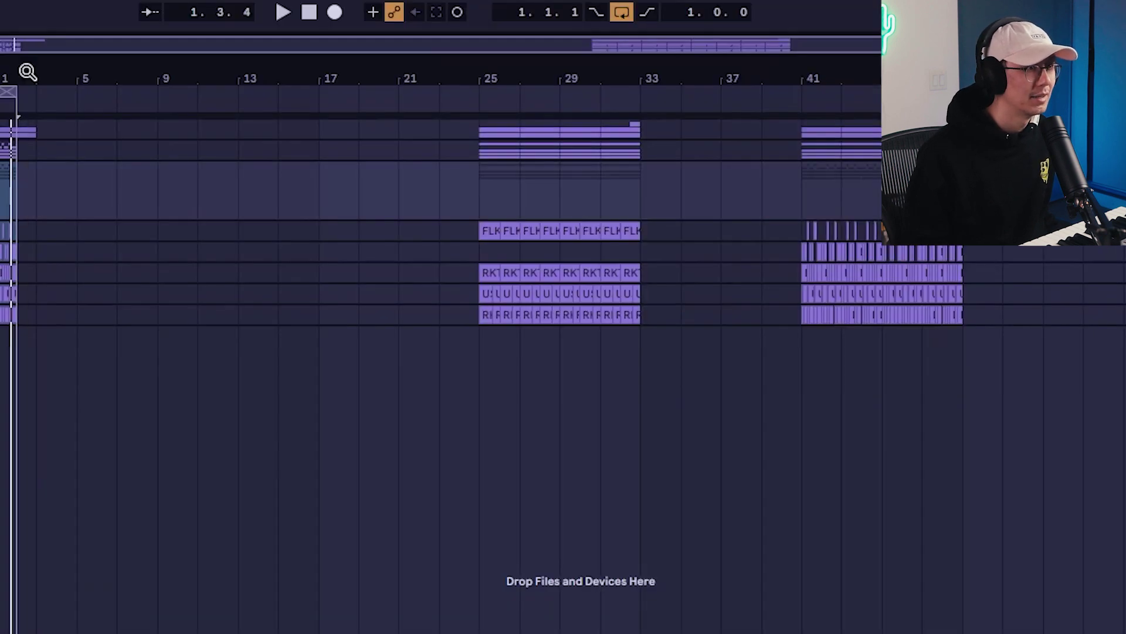
{"action": "left_click", "coordinate": [487, 315]}
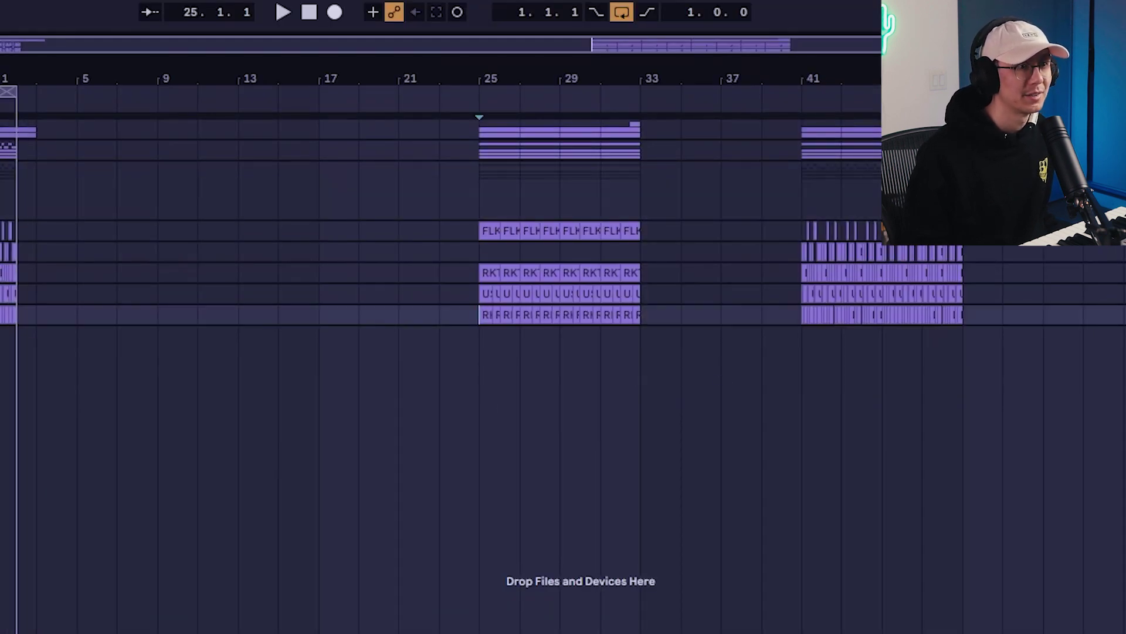
{"action": "left_click", "coordinate": [815, 188]}
{"action": "key", "text": "z"}
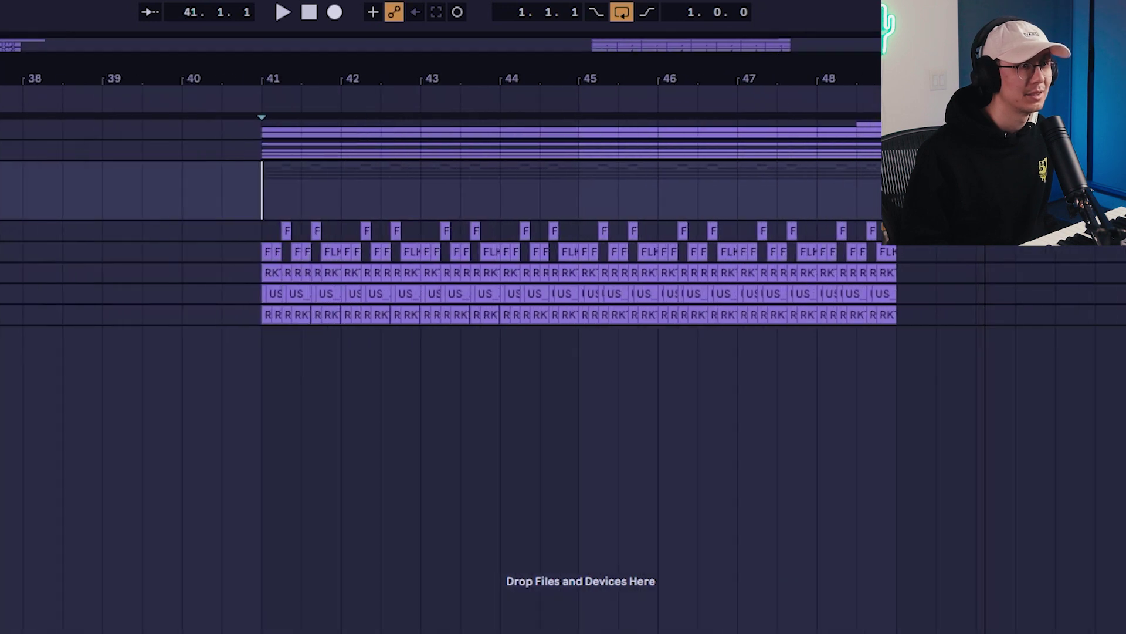
{"action": "key", "text": "space"}
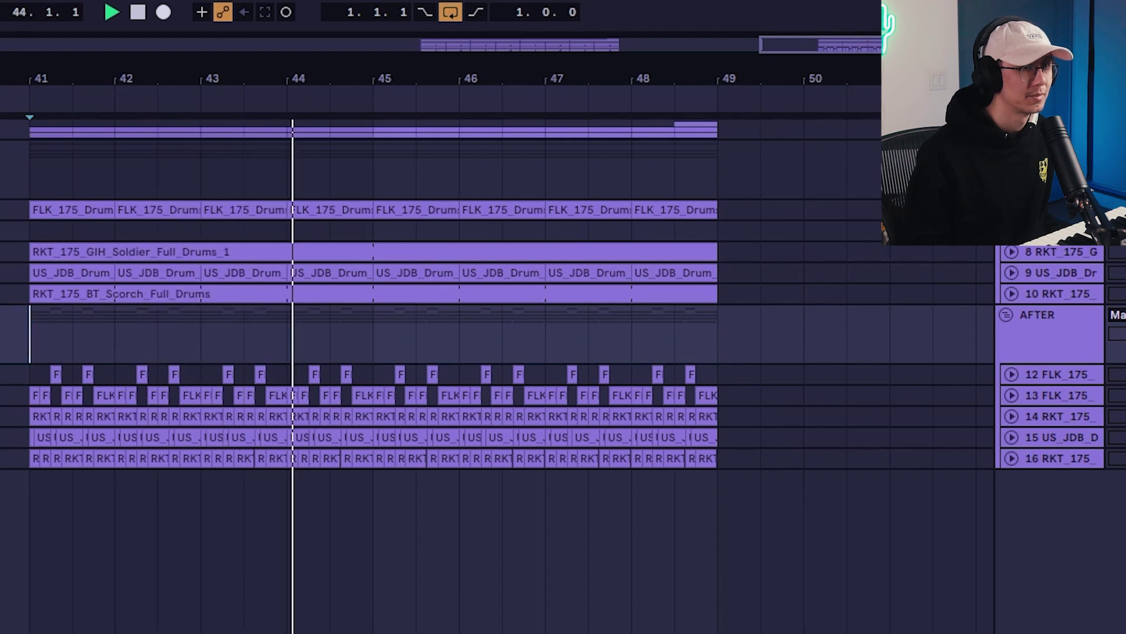
{"action": "key", "text": "space"}
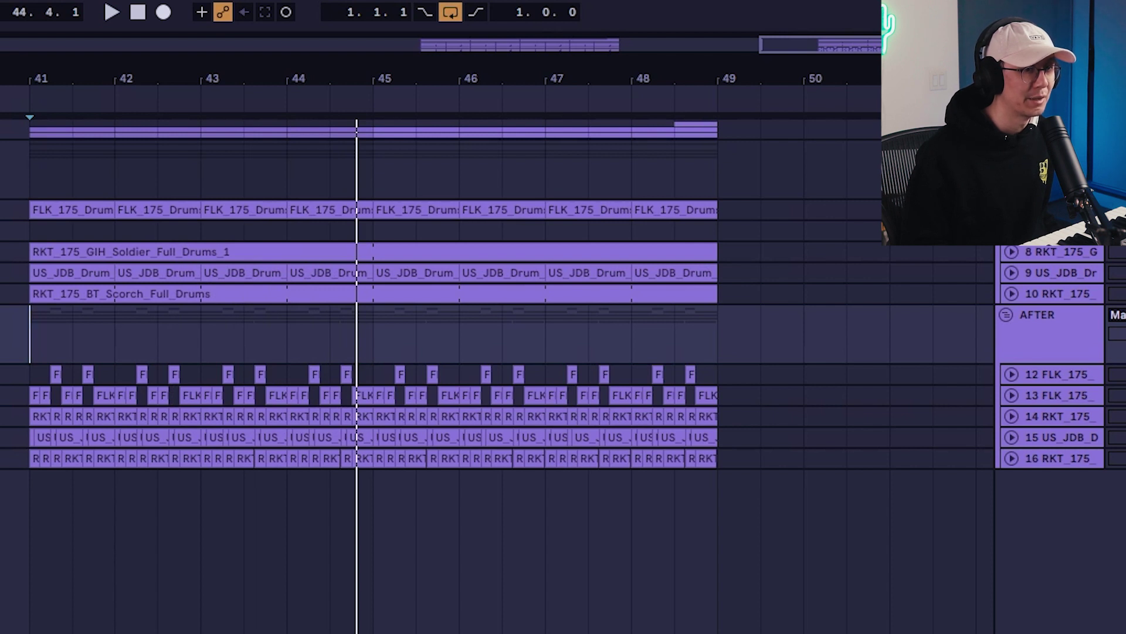
Step: Audition the SI_TS1_Bell_3_Reverb clip and the MIDI part beneath it from bar 41
{"action": "key", "text": "space"}
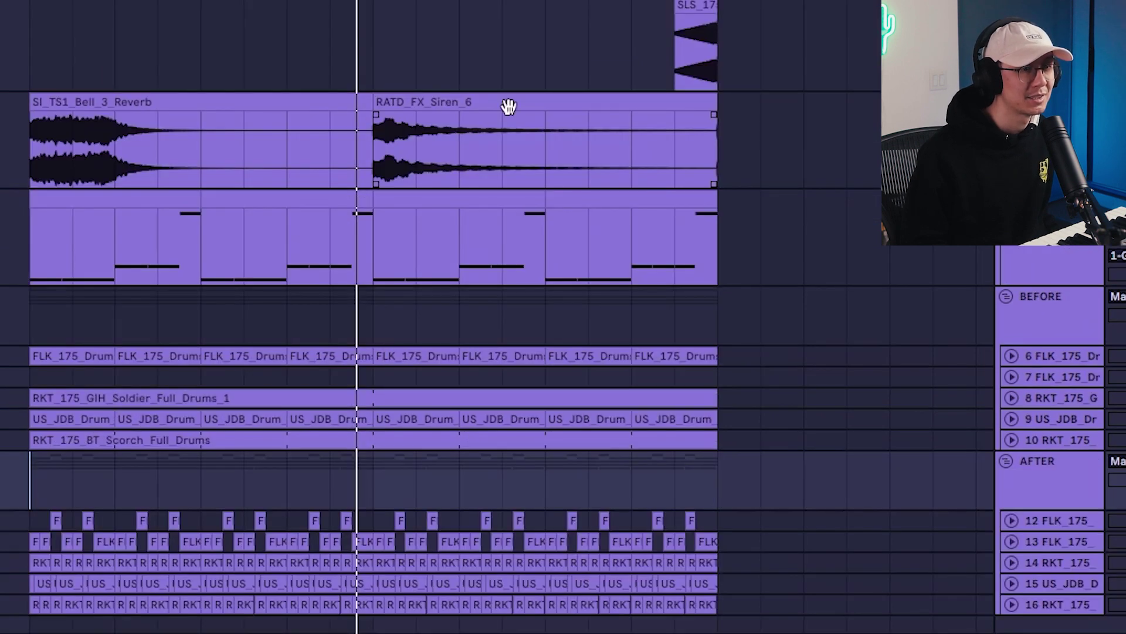
{"action": "key", "text": "space"}
{"action": "left_click", "coordinate": [37, 61]}
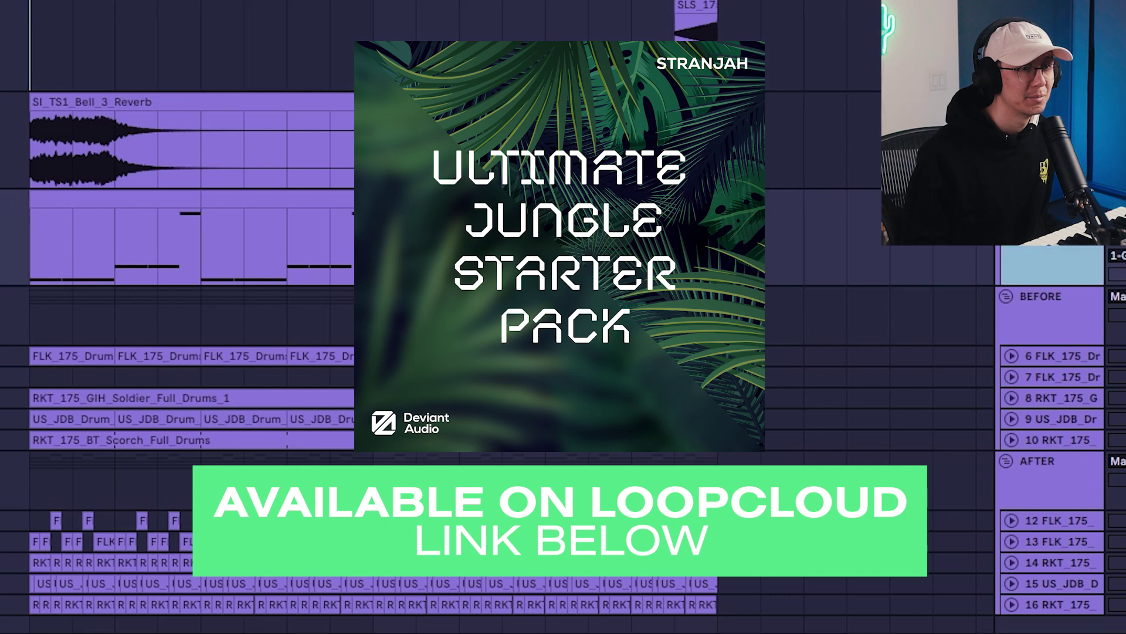
{"action": "left_click", "coordinate": [28, 224]}
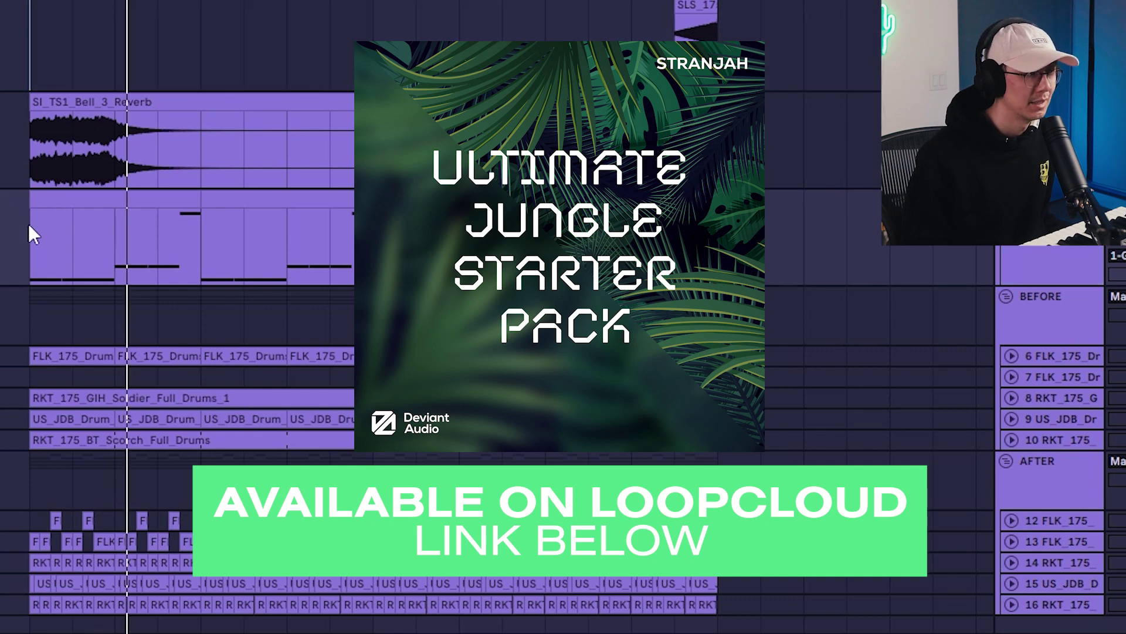
{"action": "key", "text": "space"}
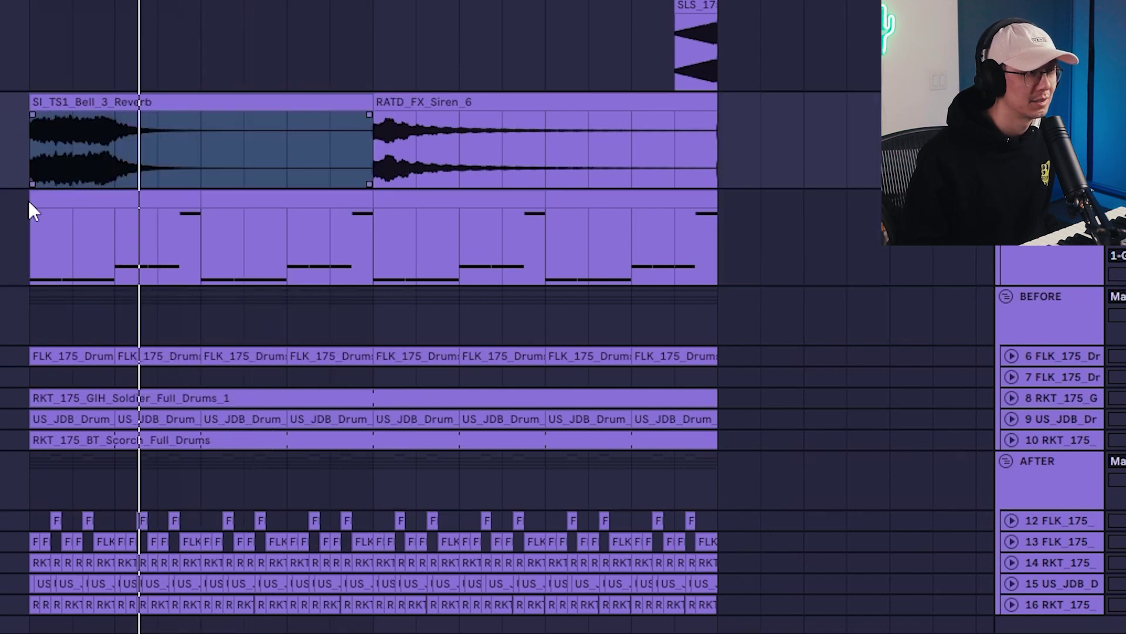
{"action": "left_click", "coordinate": [28, 199]}
{"action": "key", "text": "space"}
{"action": "key", "text": "space"}
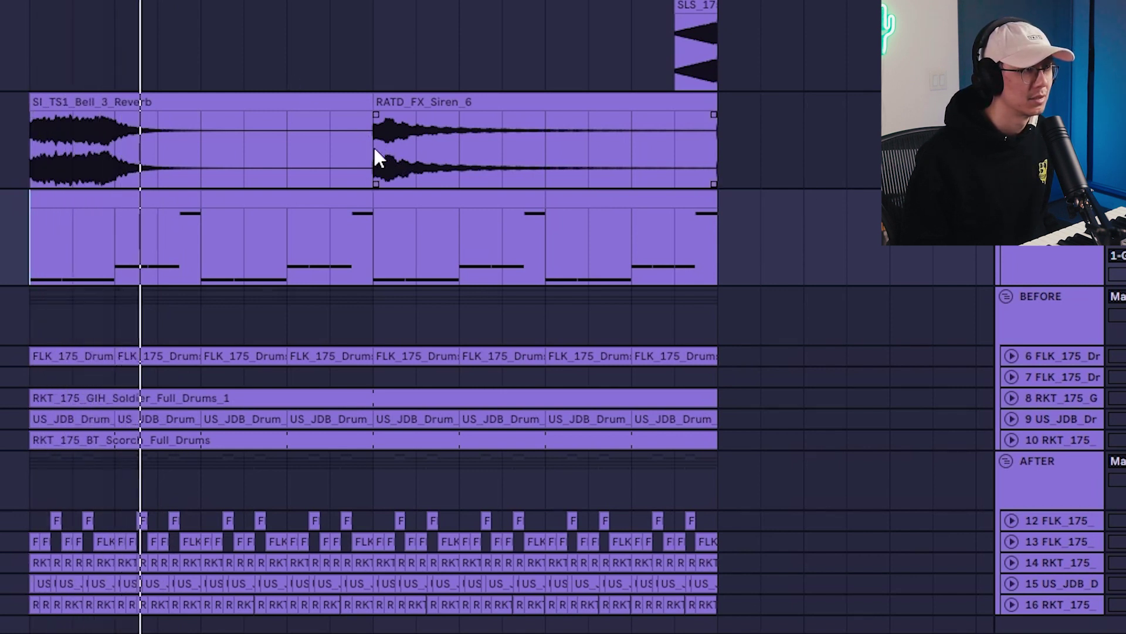
Step: Audition the RATD_FX_Siren_6 clip at bar 45 and the SLS_17 effect clip near the end of bar 48
{"action": "left_click", "coordinate": [374, 149]}
{"action": "key", "text": "space"}
{"action": "key", "text": "space"}
{"action": "left_click", "coordinate": [677, 84]}
{"action": "key", "text": "space"}
{"action": "key", "text": "space"}
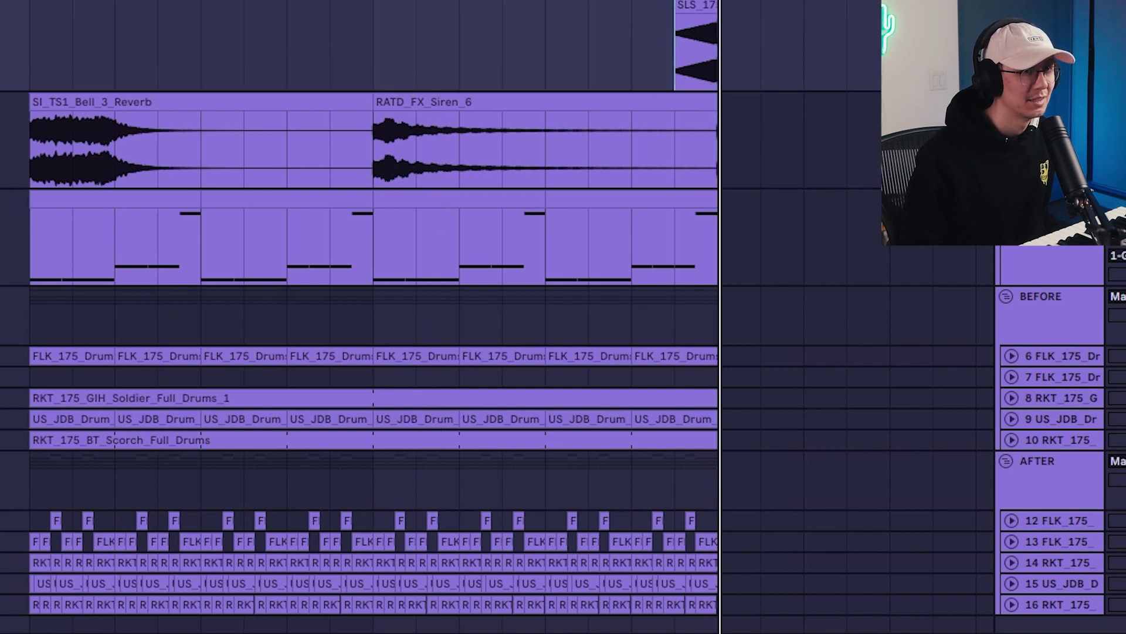
Step: Play bars 41–49 with the AFTER drum group to hear the rearranged breaks in the full arrangement
{"action": "key", "text": "space"}
{"action": "key", "text": "space"}
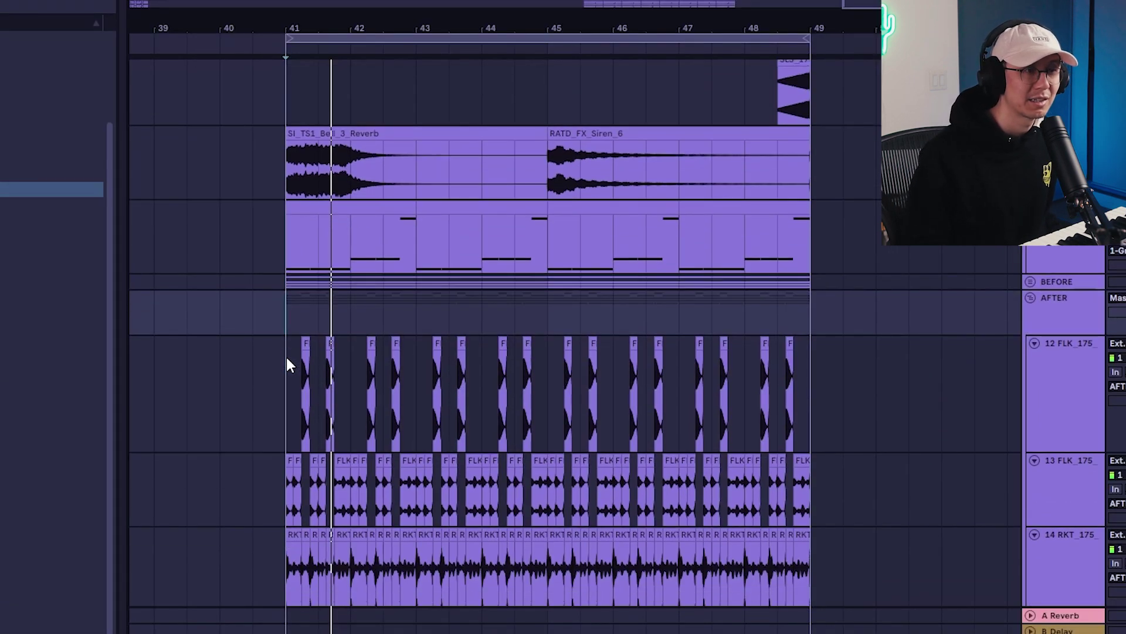
{"action": "scroll", "coordinate": [286, 358], "scroll_direction": "down", "scroll_amount": 3}
{"action": "key", "text": "space"}
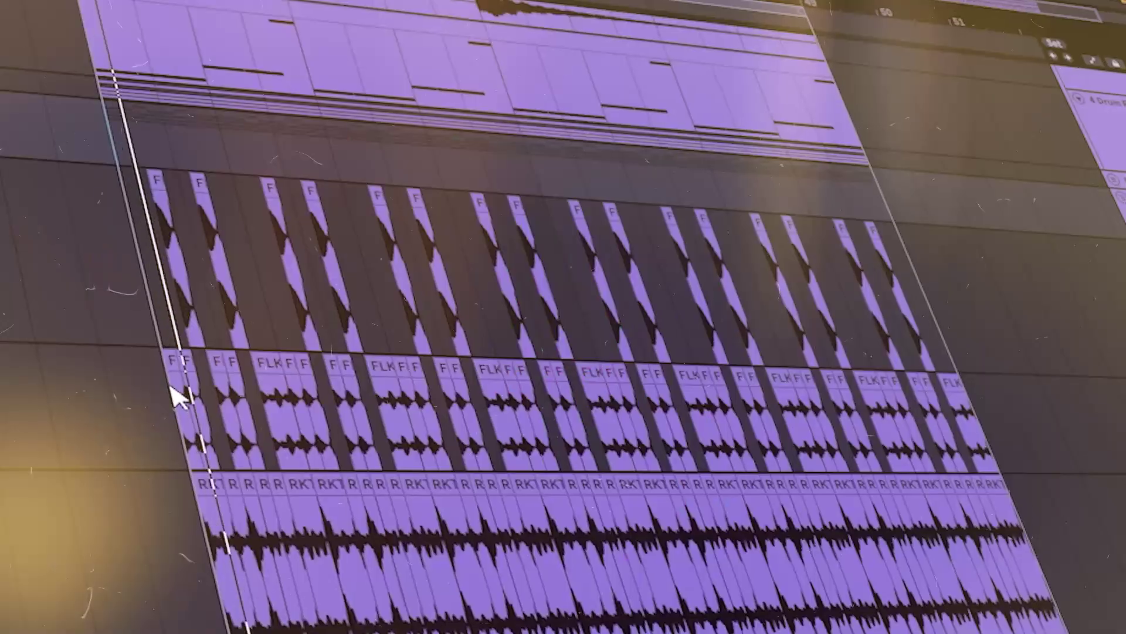